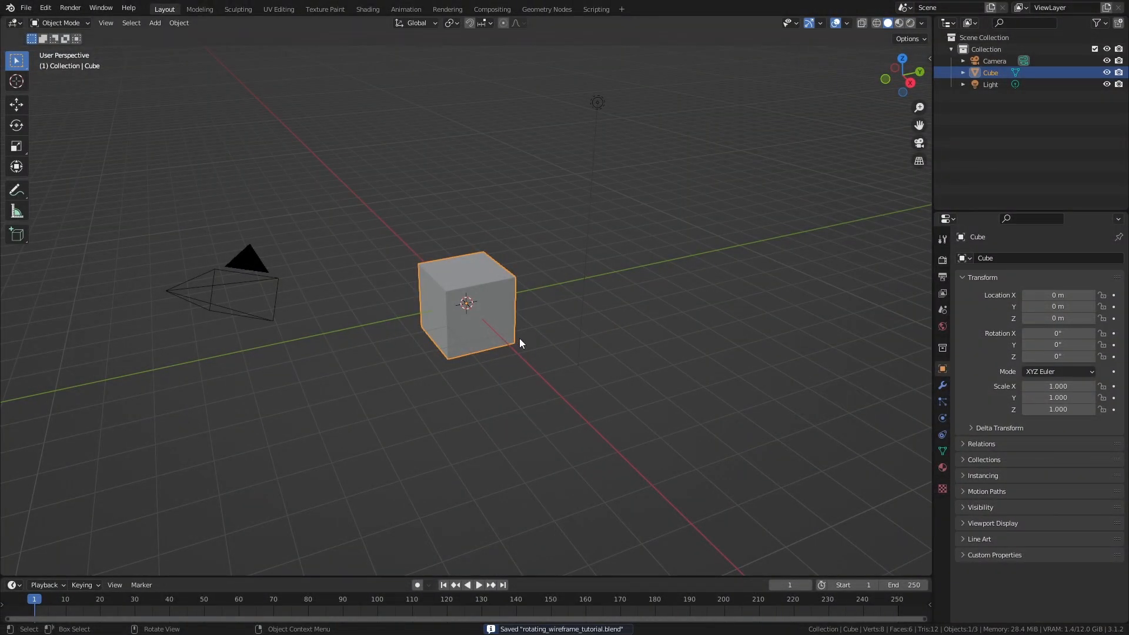
# Delete all default objects from the scene and add a mesh plane.
pyautogui.click(545, 327)
pyautogui.press('a')
pyautogui.press('x')
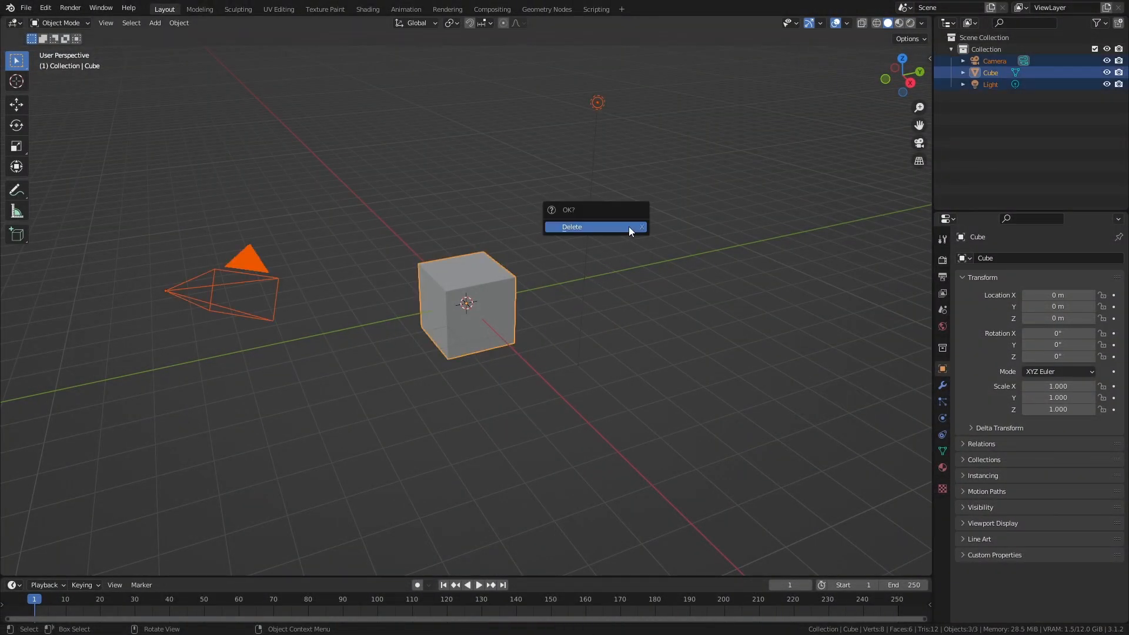
pyautogui.click(629, 227)
pyautogui.hotkey('shift', 'a')
pyautogui.moveTo(471, 241)
pyautogui.click(526, 242)
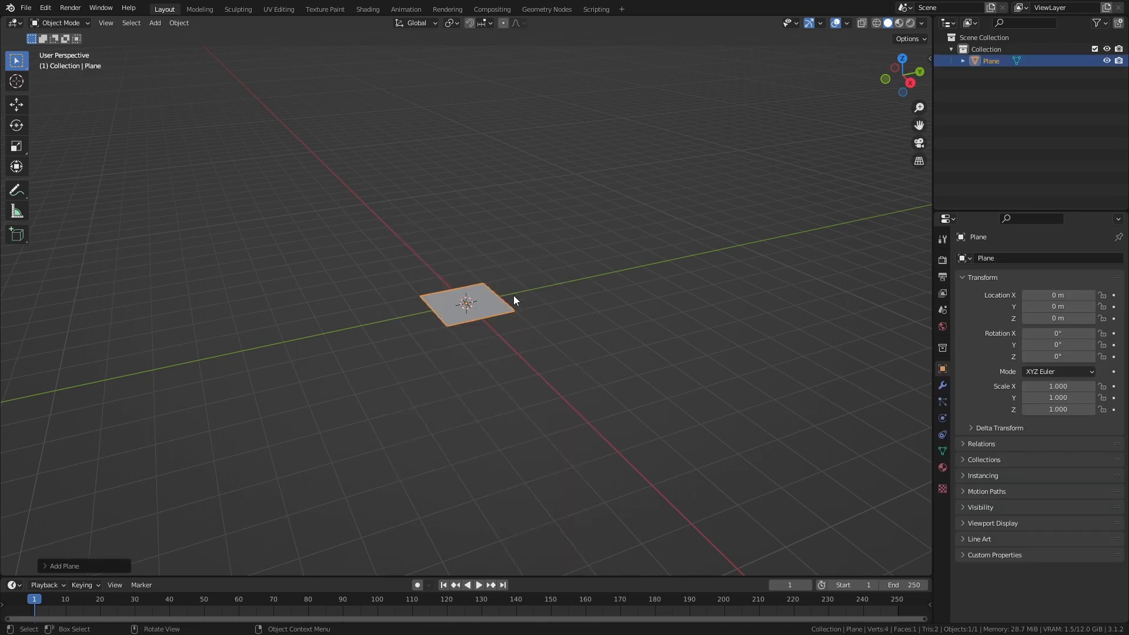
# Switch to the Geometry Nodes workspace, create a new node group for the plane, and save the file.
pyautogui.click(551, 10)
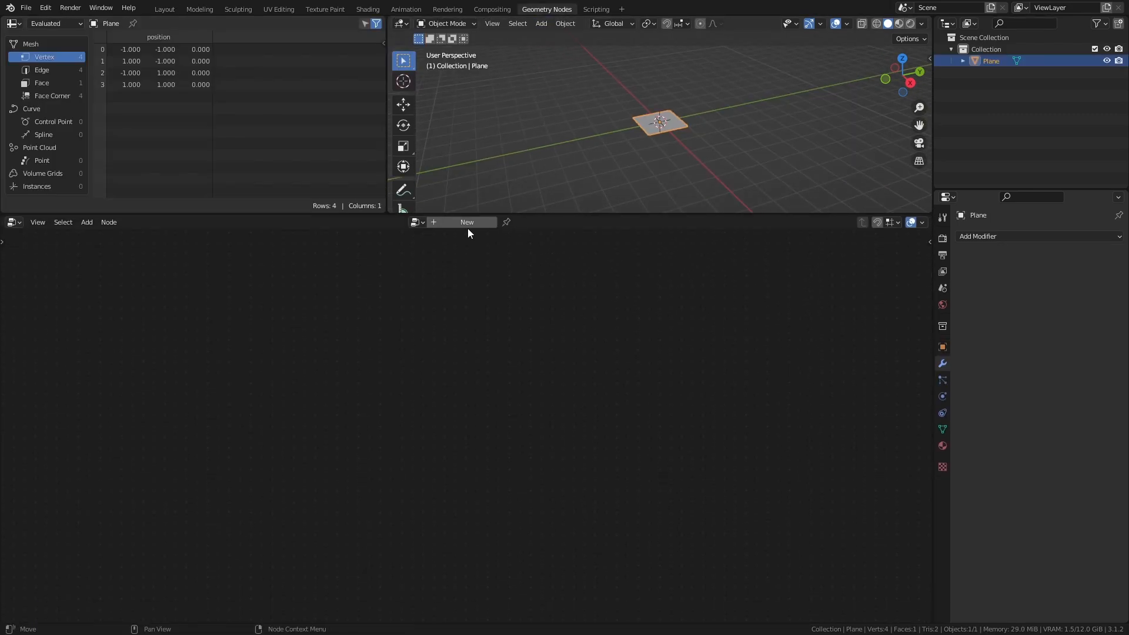
pyautogui.click(468, 226)
pyautogui.moveTo(637, 143); pyautogui.dragTo(725, 158, button='middle')
pyautogui.scroll(2, 718, 129)
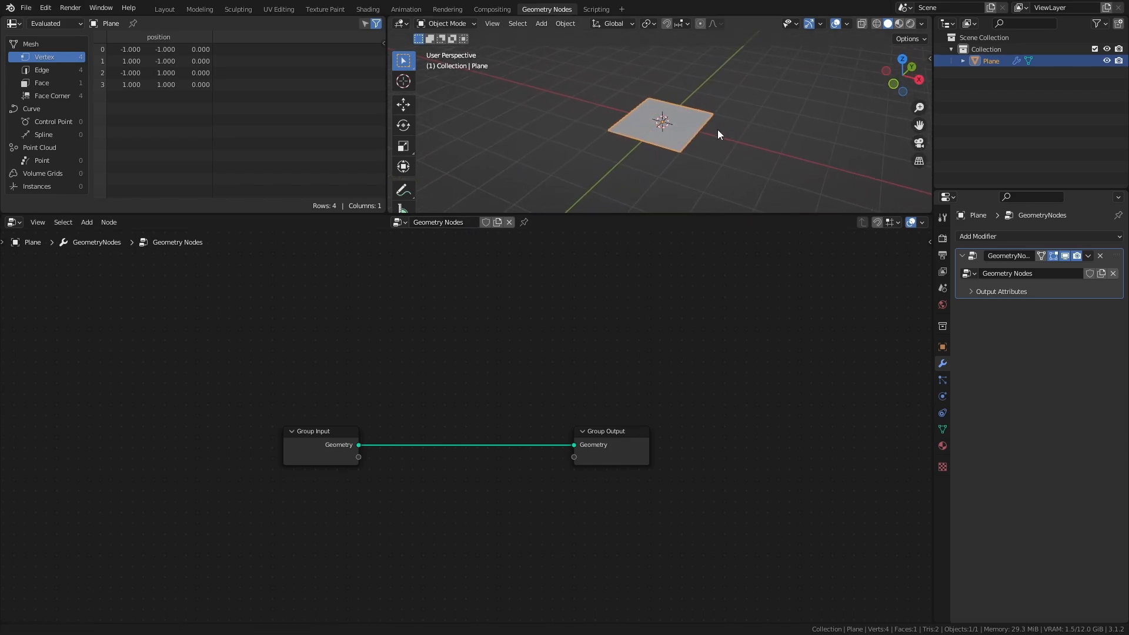
pyautogui.scroll(1, 719, 134)
pyautogui.hotkey('ctrl', 's')
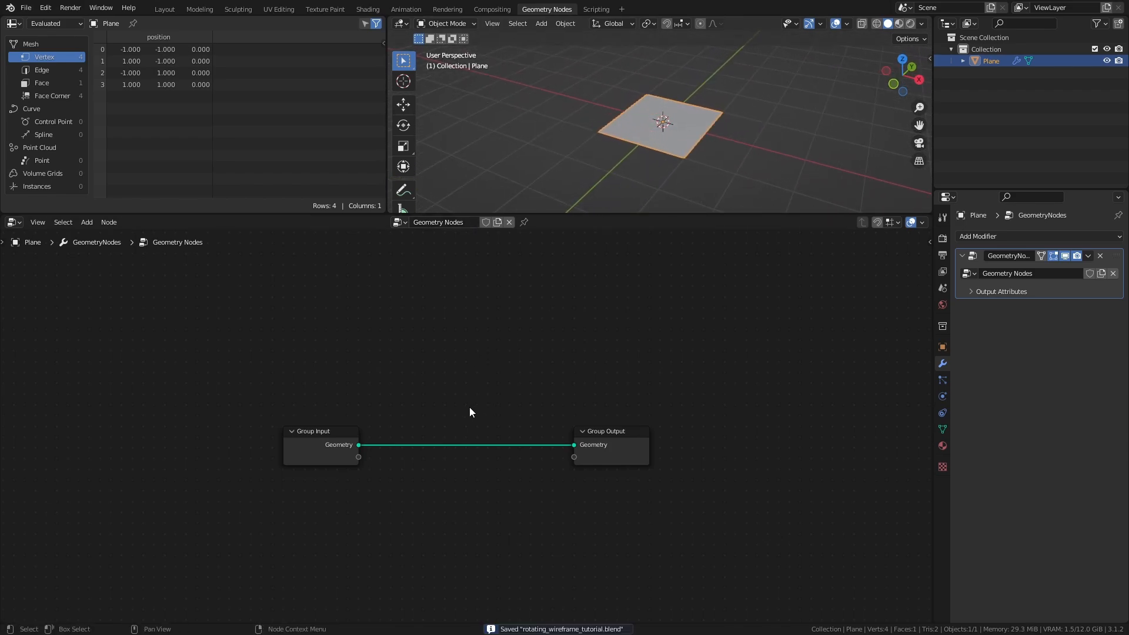
# Add a Curve Circle node feeding its Curve output into the Group Output geometry in place of Group Input.
pyautogui.scroll(2, 468, 410)
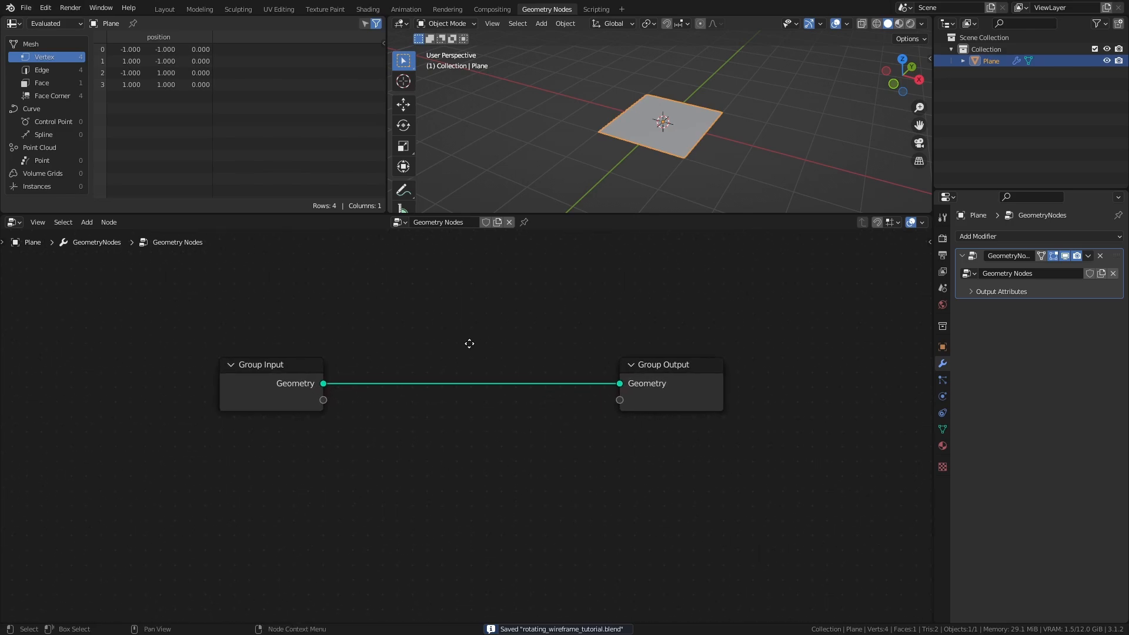
pyautogui.hotkey('shift', 'a')
pyautogui.moveTo(465, 341)
pyautogui.moveTo(453, 281)
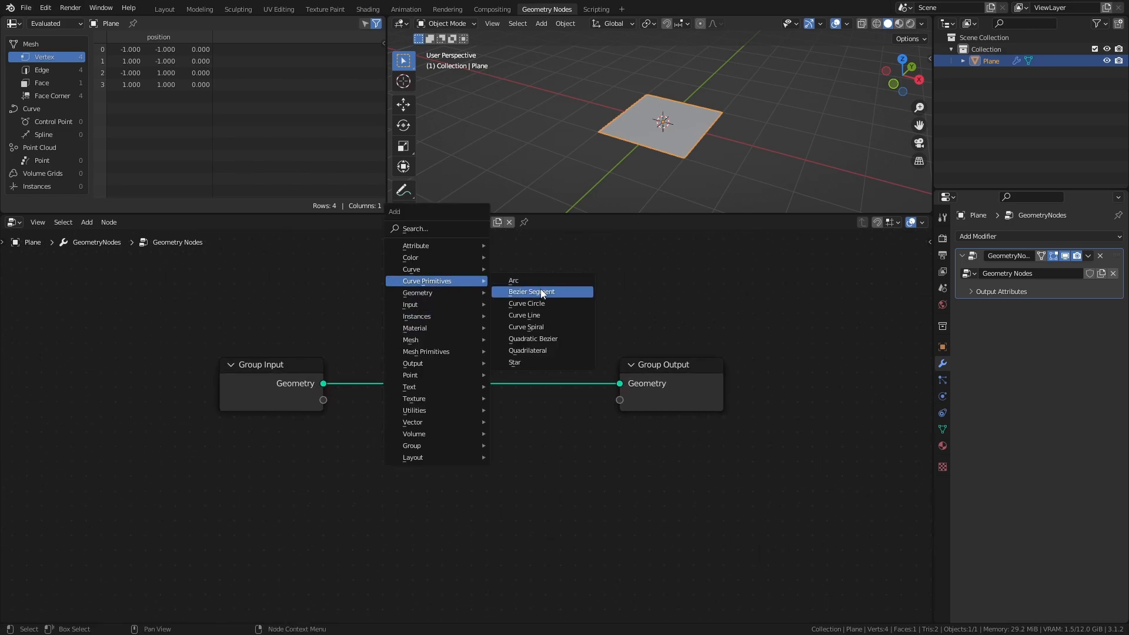
pyautogui.click(527, 303)
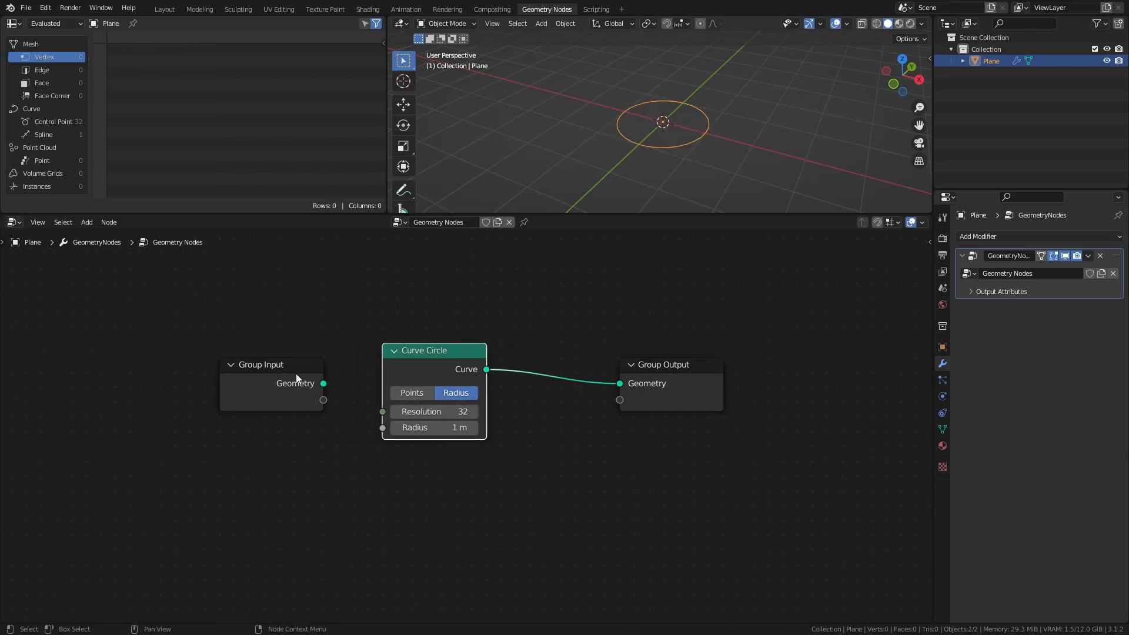
# Set the Curve Circle node's resolution to 4 and radius to 1.75 m, and save the file.
pyautogui.click(247, 430)
pyautogui.click(248, 431)
pyautogui.write('4')
pyautogui.press('Return')
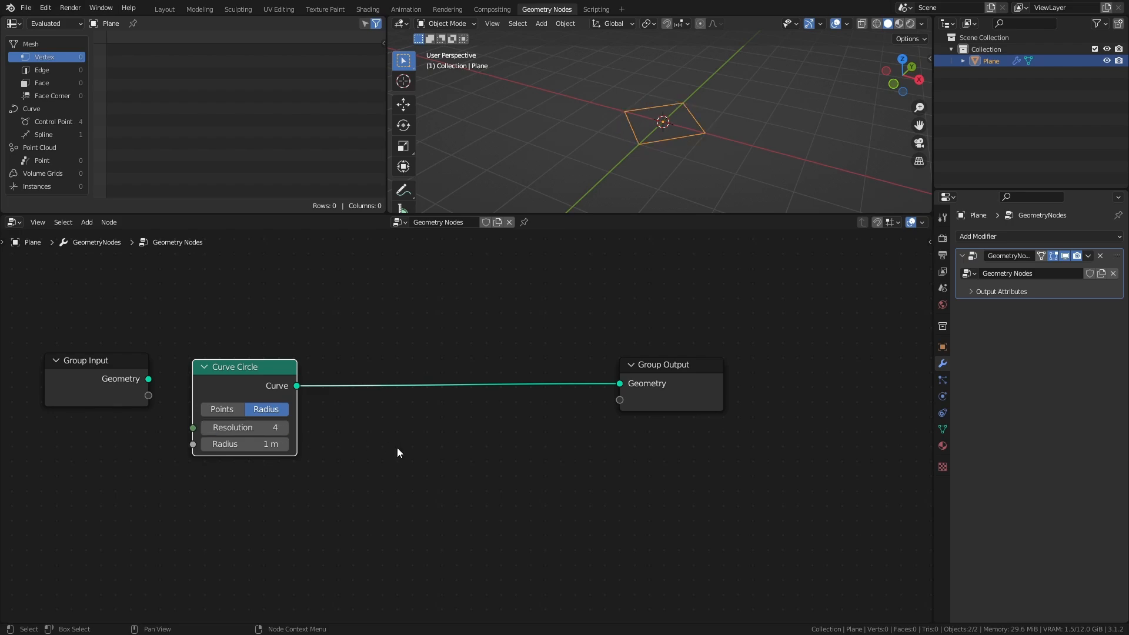
pyautogui.click(253, 444)
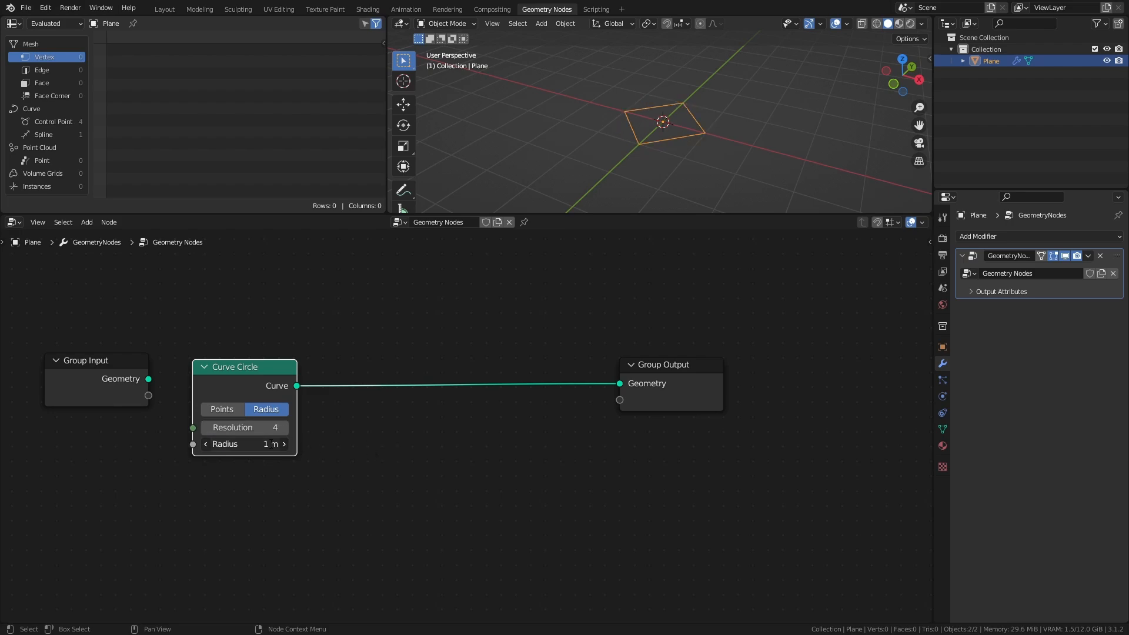
pyautogui.write('1.75')
pyautogui.press('Return')
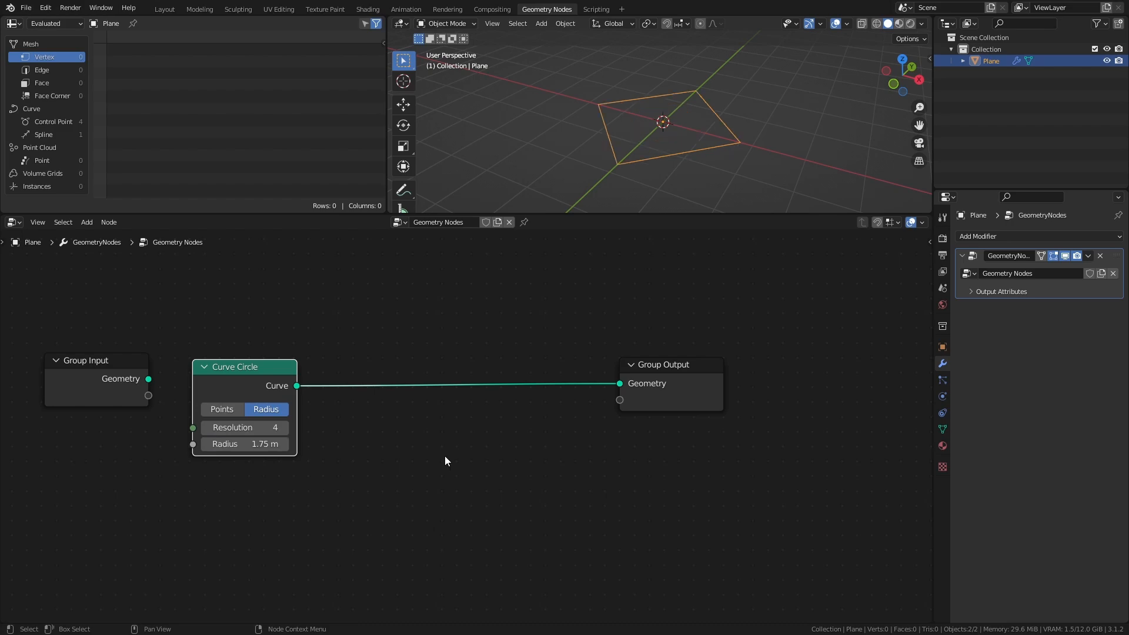
pyautogui.hotkey('ctrl', 's')
# Insert a Curve to Mesh node on the link between Curve Circle and Group Output.
pyautogui.moveTo(595, 155); pyautogui.dragTo(623, 147, button='middle')
pyautogui.hotkey('shift', 'a')
pyautogui.write('c')
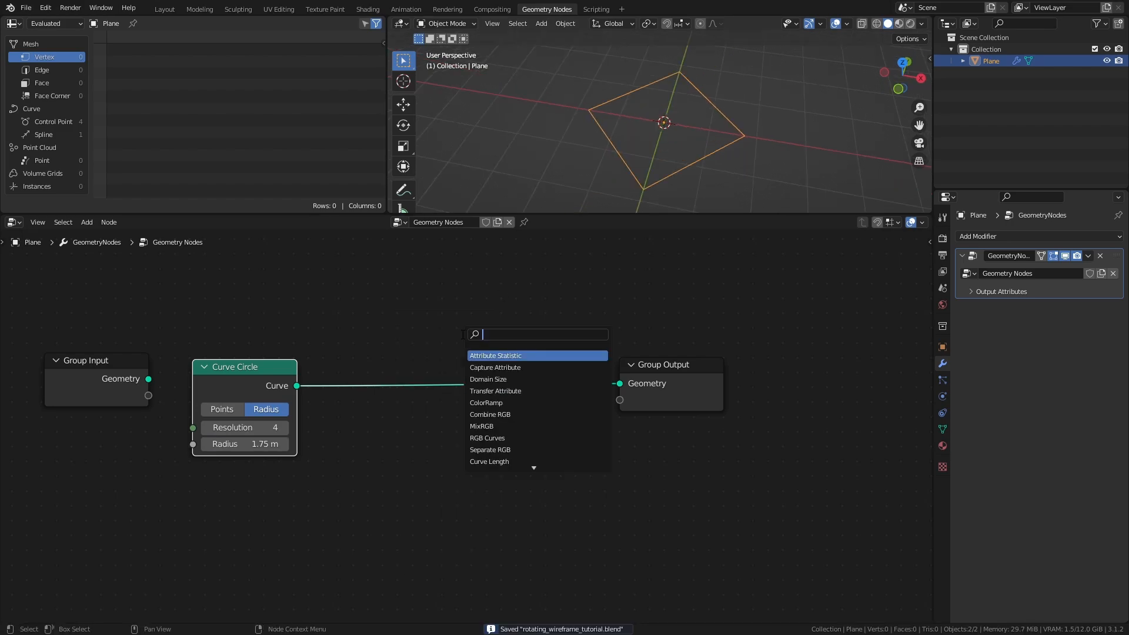
pyautogui.write('urve to mesh')
pyautogui.press('Return')
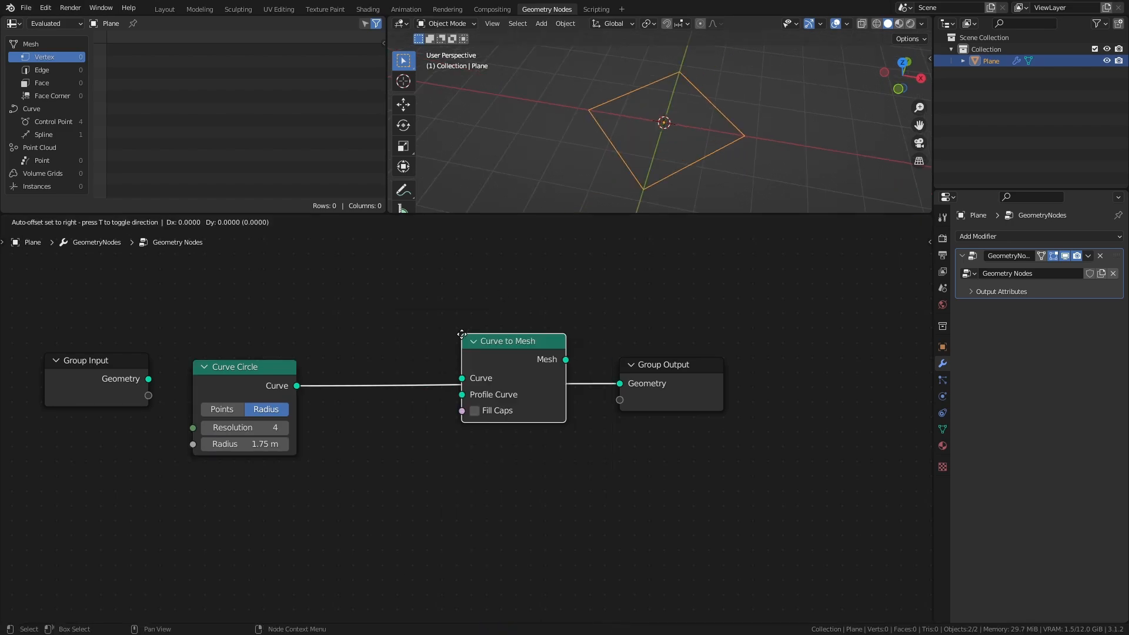
pyautogui.click(487, 355)
# Add a second Curve Circle node below the link between the first circle and Curve to Mesh.
pyautogui.moveTo(553, 341); pyautogui.dragTo(572, 297, button='middle')
pyautogui.hotkey('shift', 'a')
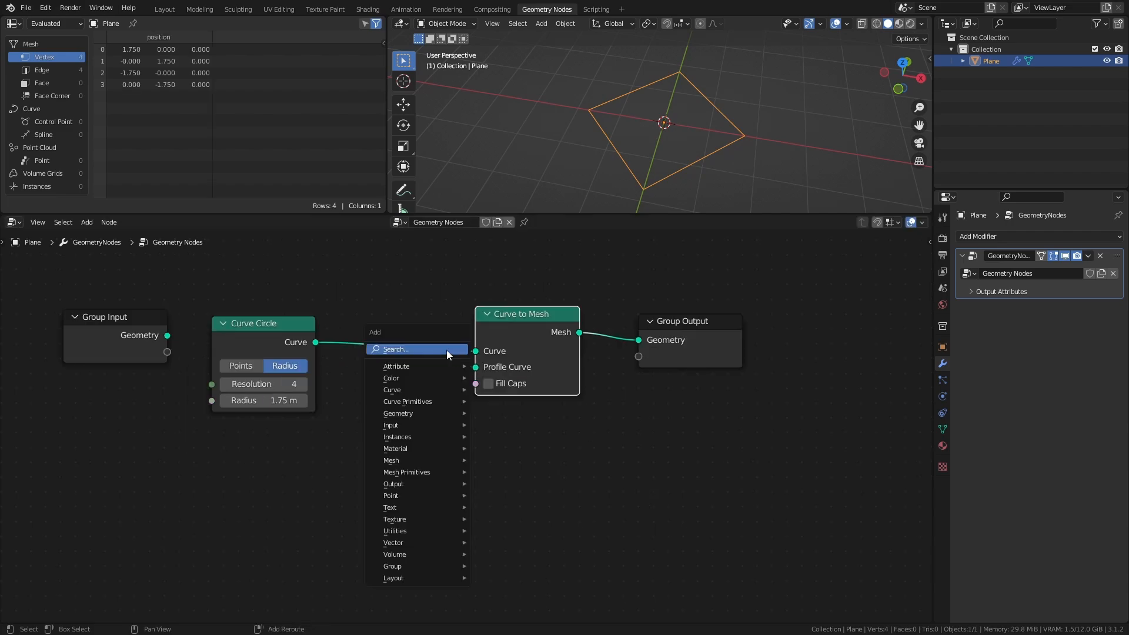
pyautogui.moveTo(429, 400)
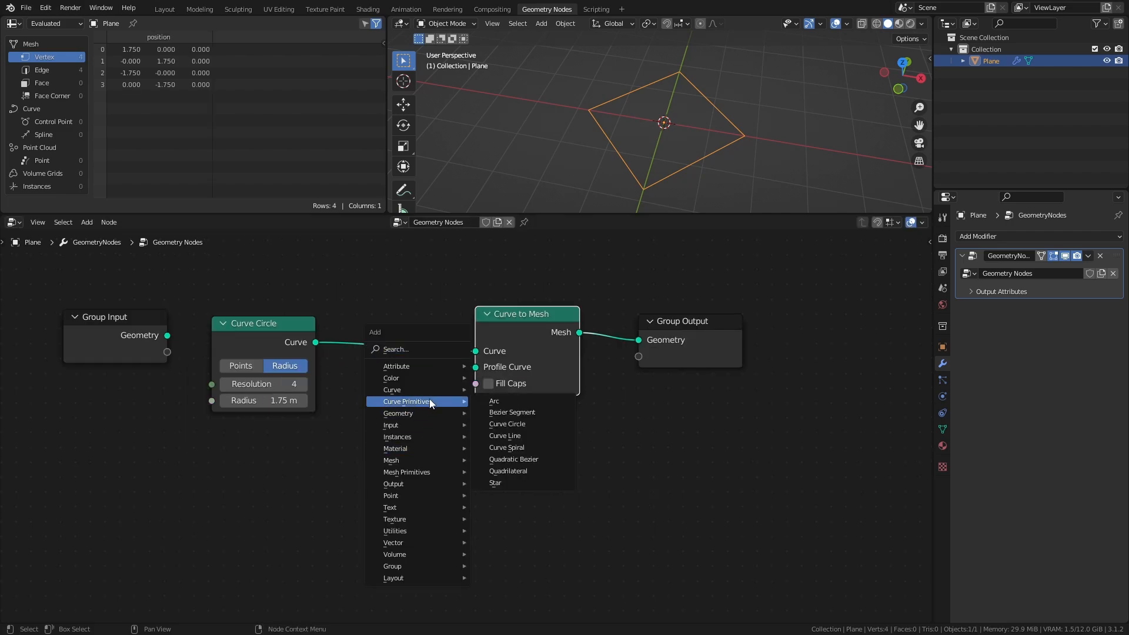
pyautogui.click(528, 431)
pyautogui.click(469, 450)
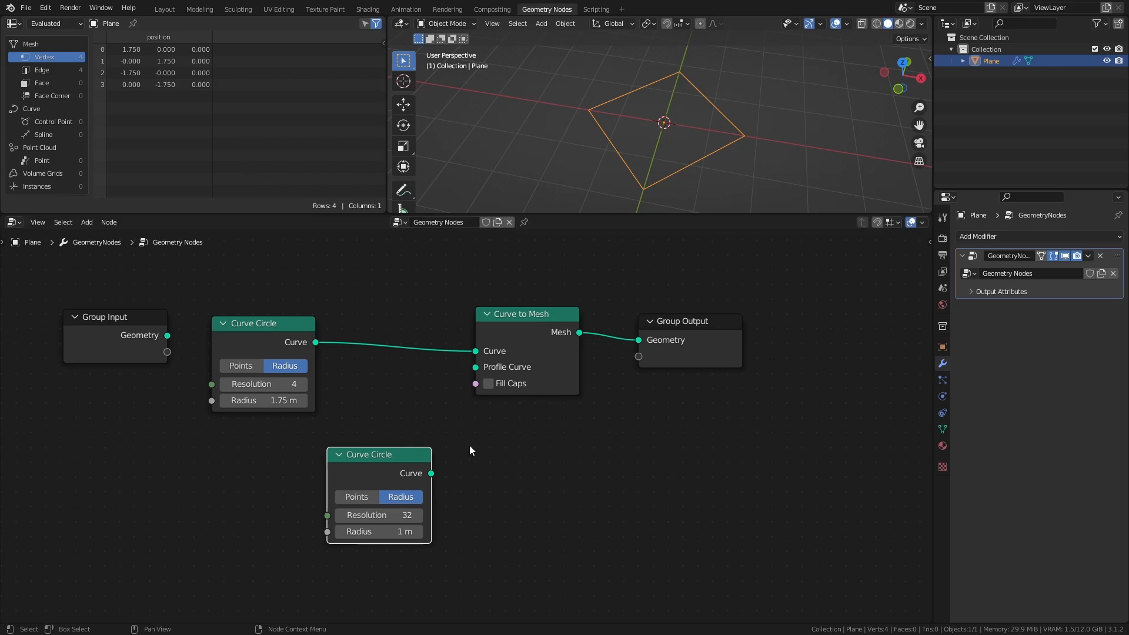
# Set the second Curve Circle's resolution to 4 and connect its curve to Curve to Mesh's Profile Curve, saving the file.
pyautogui.click(377, 515)
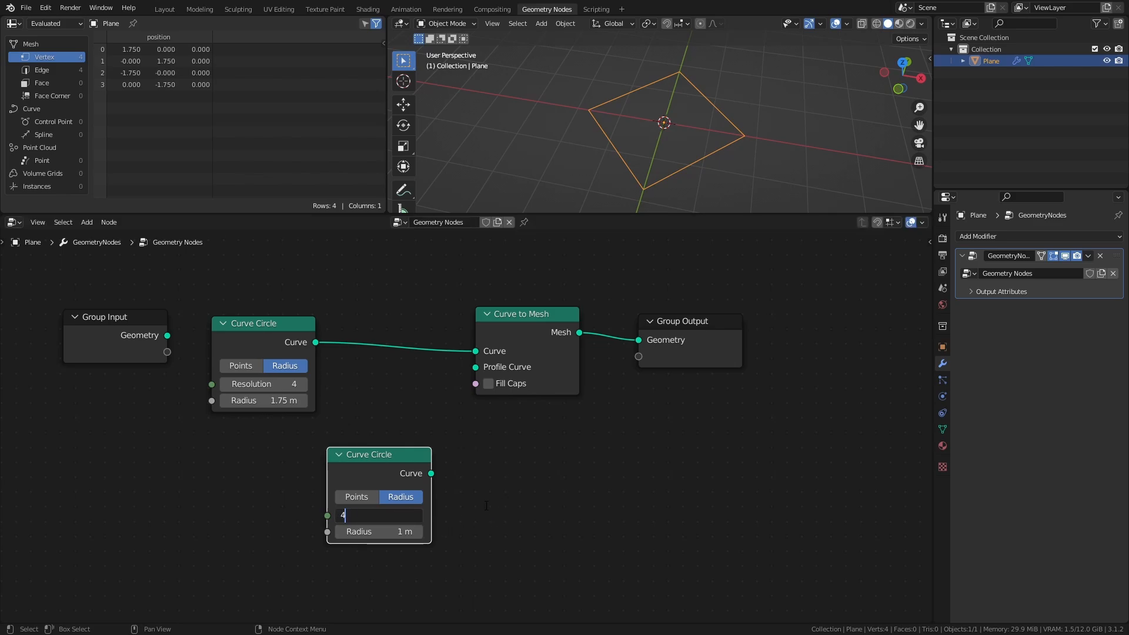
pyautogui.write('4')
pyautogui.press('Return')
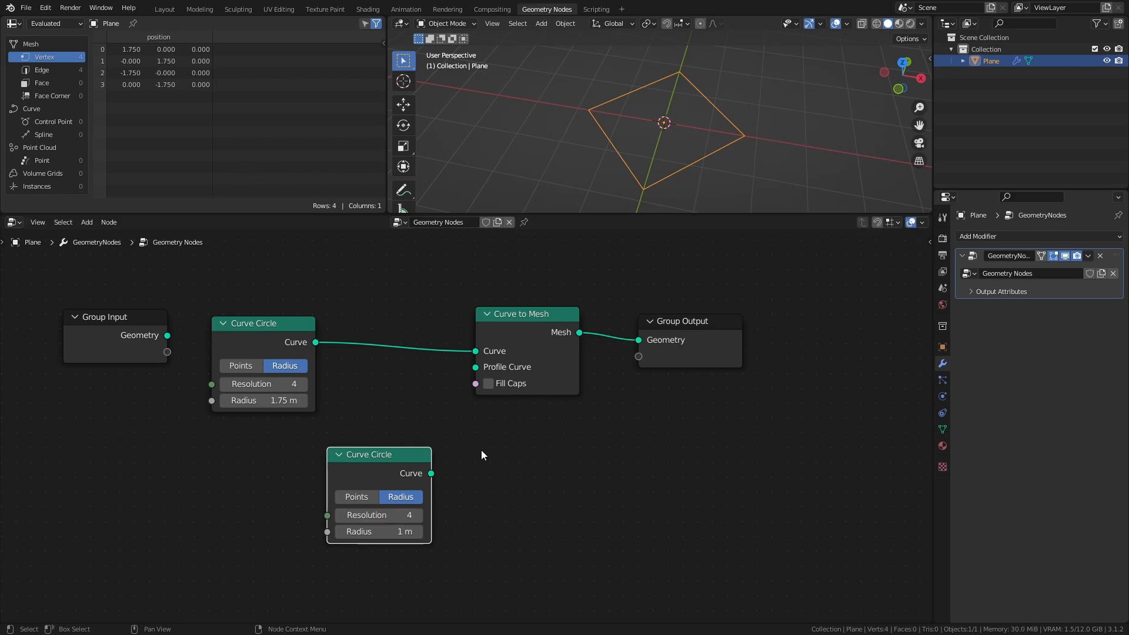
pyautogui.moveTo(431, 473); pyautogui.dragTo(480, 372)
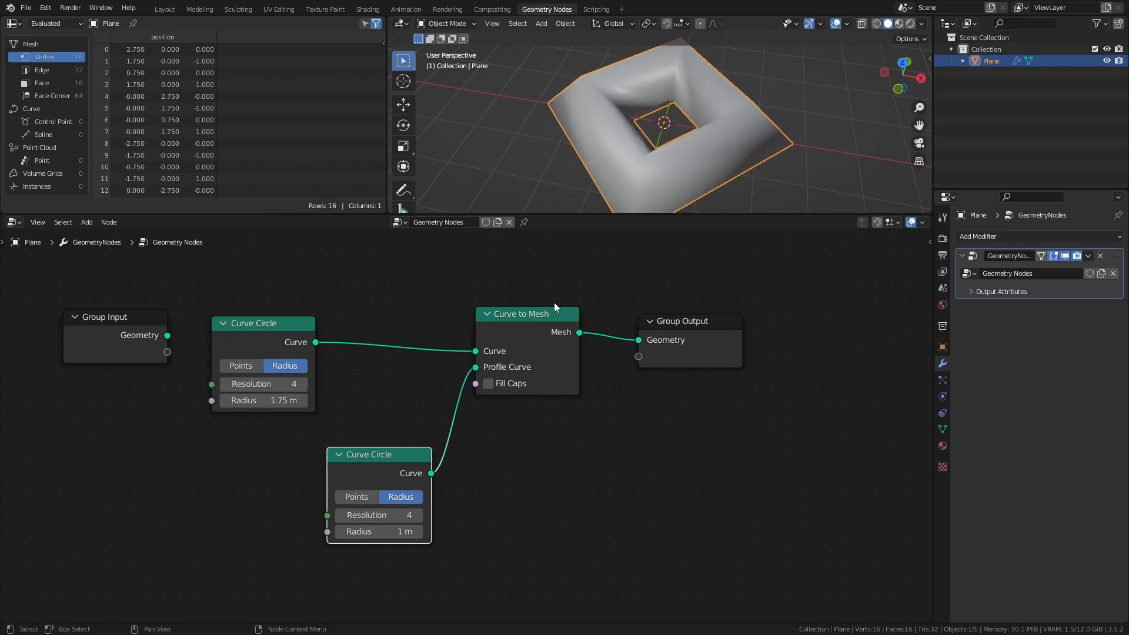
pyautogui.moveTo(626, 142)
pyautogui.mouseDown(button='middle')
pyautogui.moveTo(700, 143)
pyautogui.moveTo(741, 113)
pyautogui.moveTo(649, 72)
pyautogui.moveTo(588, 114)
pyautogui.moveTo(612, 151)
pyautogui.moveTo(622, 143)
pyautogui.mouseUp(button='middle')
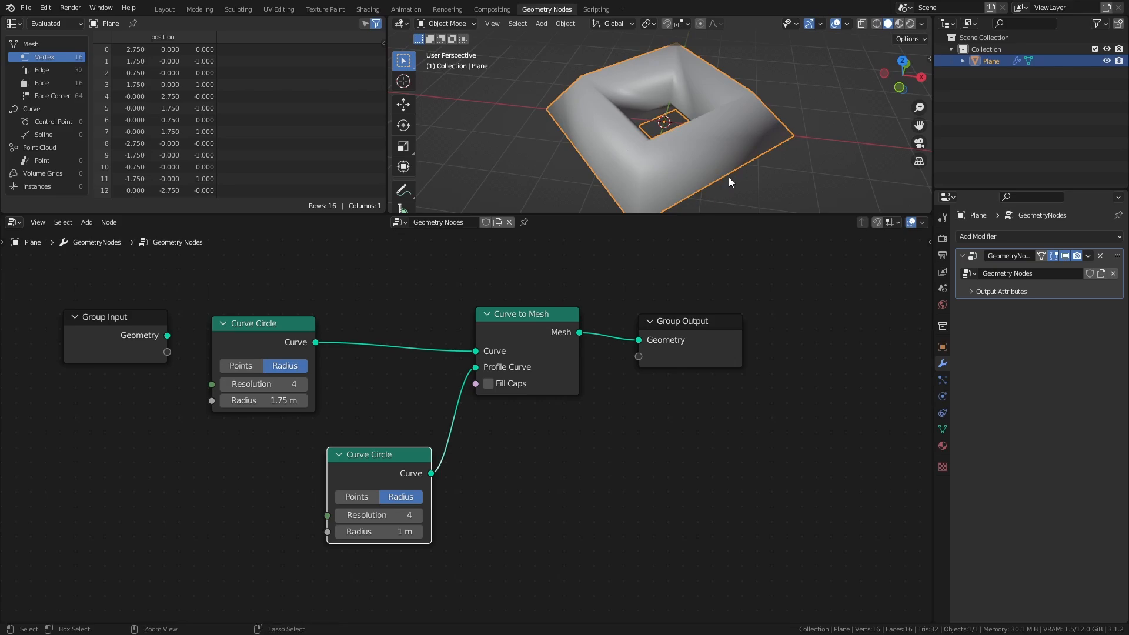
pyautogui.hotkey('ctrl', 's')
# Move Curve to Mesh, Group Output and the profile Curve Circle further right to leave room after the first circle.
pyautogui.click(646, 503)
pyautogui.moveTo(388, 460); pyautogui.dragTo(530, 426)
pyautogui.moveTo(774, 283); pyautogui.dragTo(493, 439)
pyautogui.press('g')
pyautogui.click(673, 423)
pyautogui.click(510, 449)
# Add a Scene Time node and place it below the first Curve Circle.
pyautogui.moveTo(530, 455); pyautogui.dragTo(524, 441, button='middle')
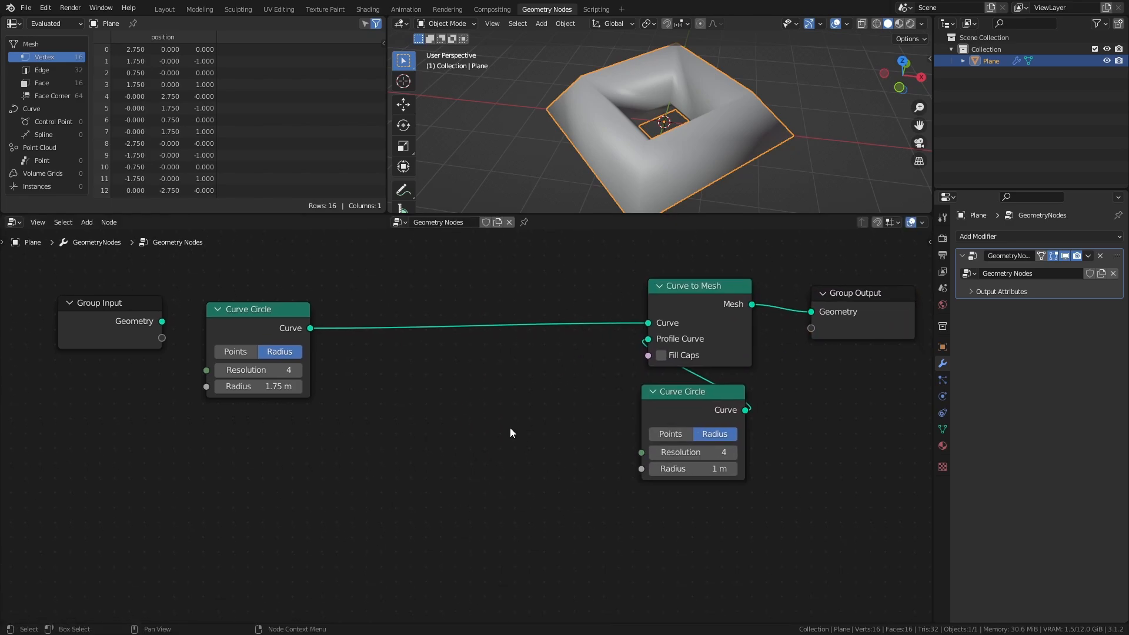
pyautogui.hotkey('shift', 'a')
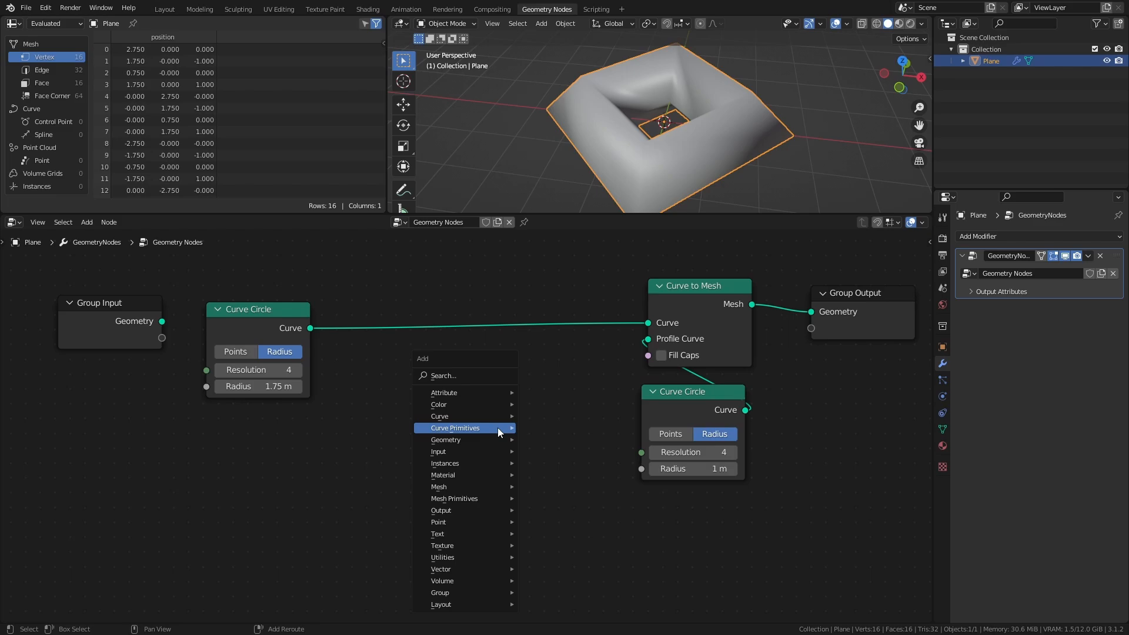
pyautogui.click(480, 377)
pyautogui.write('scen')
pyautogui.press('Return')
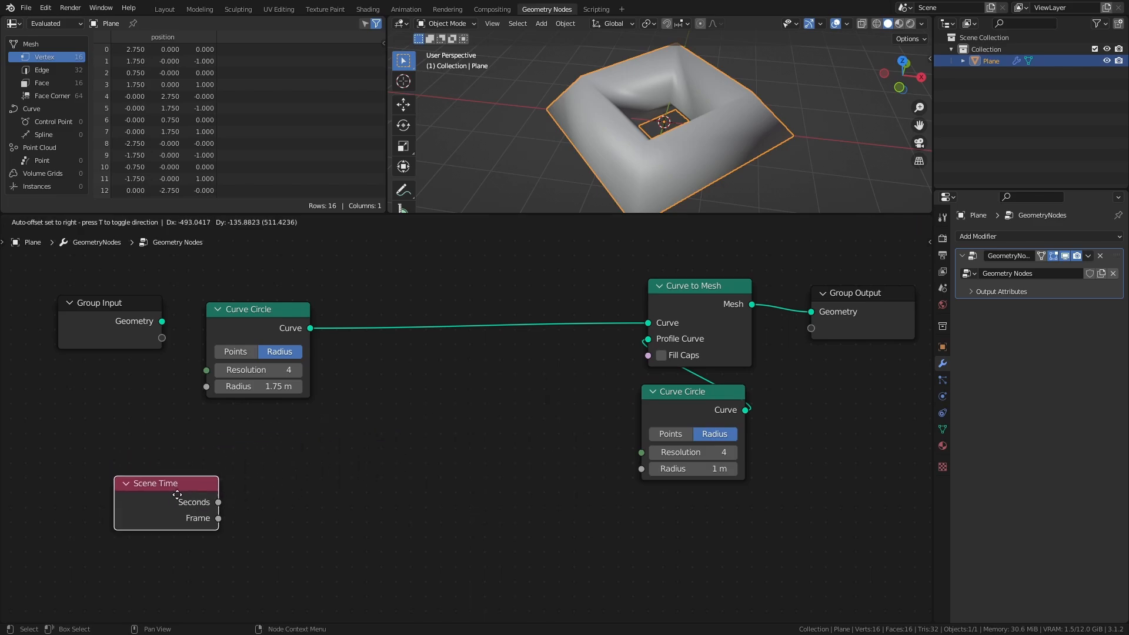
pyautogui.click(198, 482)
# Add a Math node set to Divide and park it below the Group Input node.
pyautogui.hotkey('shift', 'a')
pyautogui.moveTo(396, 573)
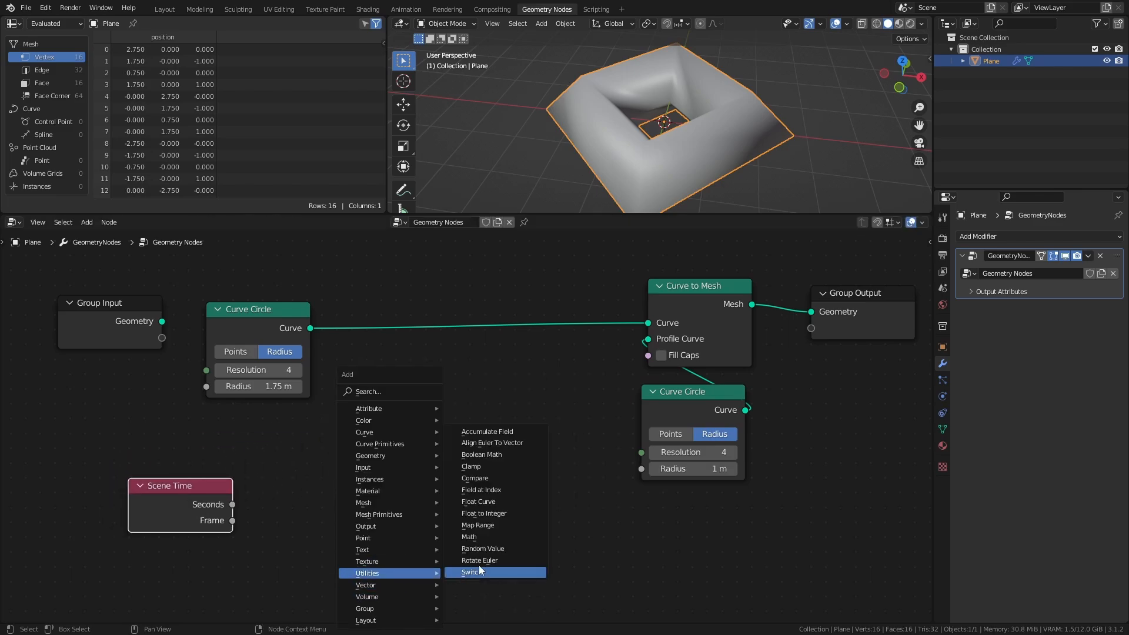
pyautogui.click(504, 538)
pyautogui.click(357, 401)
pyautogui.click(410, 443)
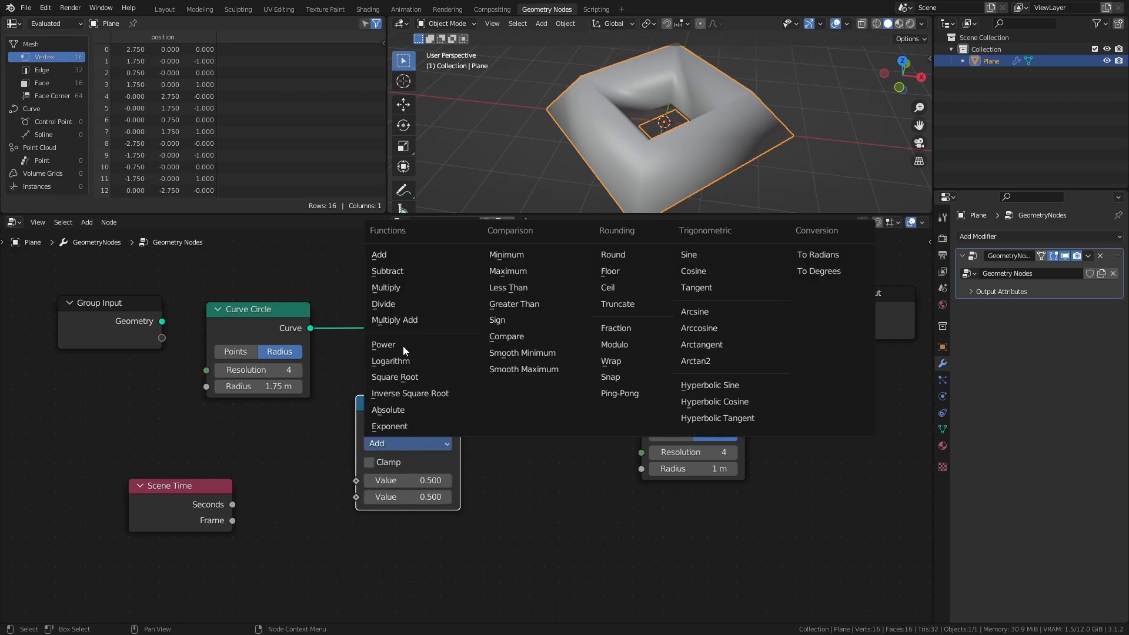
pyautogui.click(410, 304)
pyautogui.moveTo(397, 405); pyautogui.dragTo(92, 373)
# Duplicate the Divide node, place the copy below it, and change the copy's operation to Multiply.
pyautogui.moveTo(127, 368); pyautogui.dragTo(213, 354, button='middle')
pyautogui.hotkey('shift', 'd')
pyautogui.click(157, 479)
pyautogui.click(153, 522)
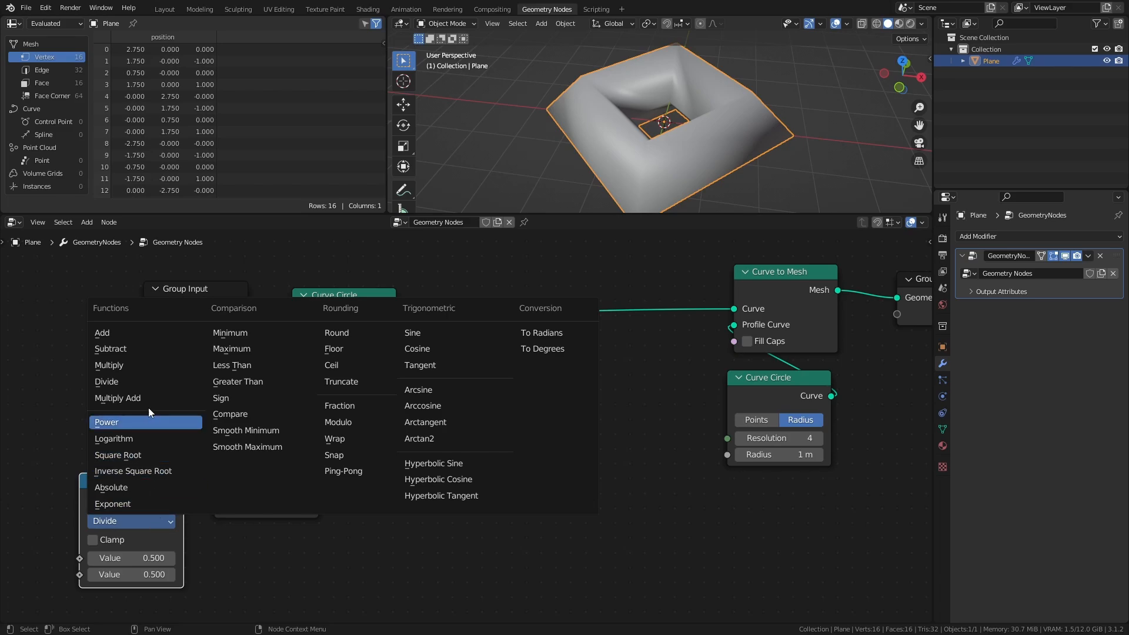
pyautogui.click(147, 365)
# Insert a Set Curve Tilt node between the first Curve Circle and Curve to Mesh, and try out its Tilt value.
pyautogui.hotkey('shift', 'a')
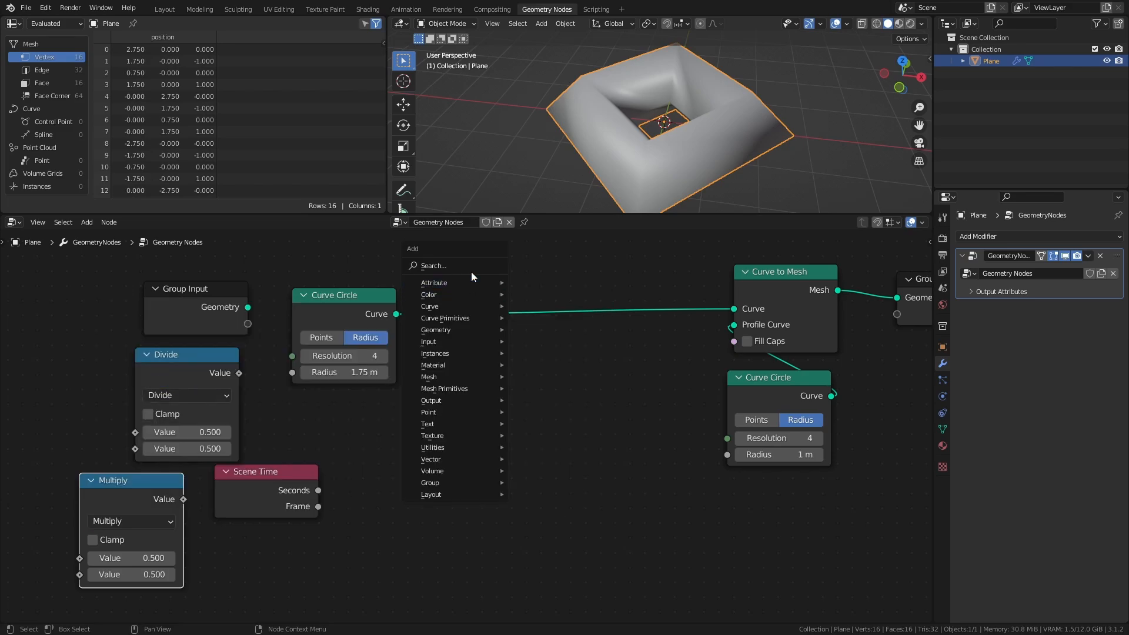
pyautogui.write('set curve t')
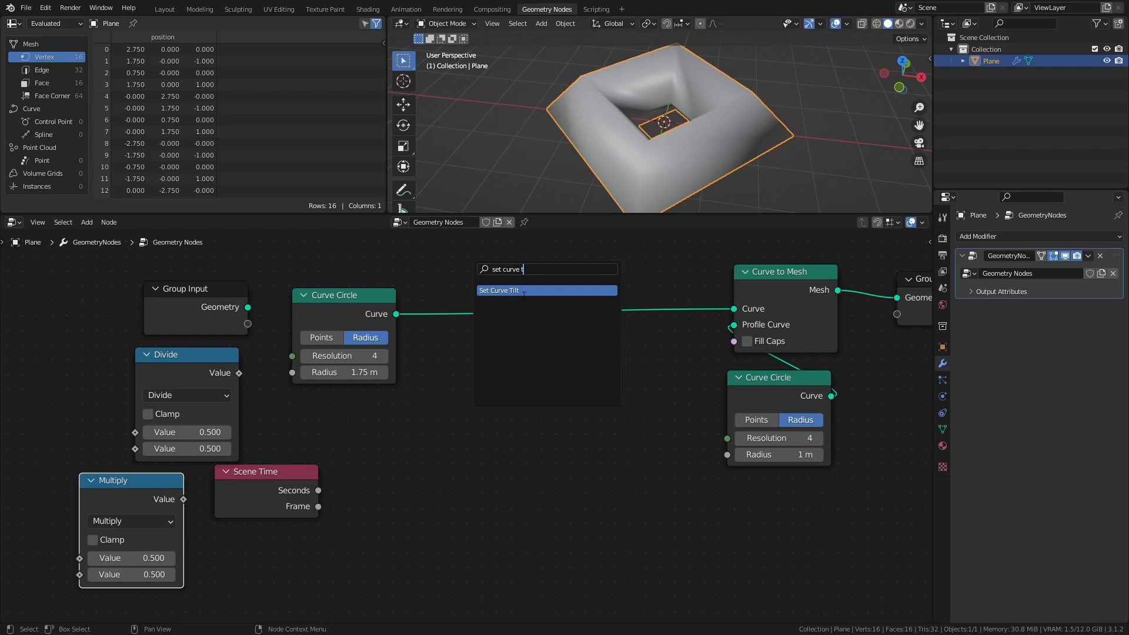
pyautogui.press('Return')
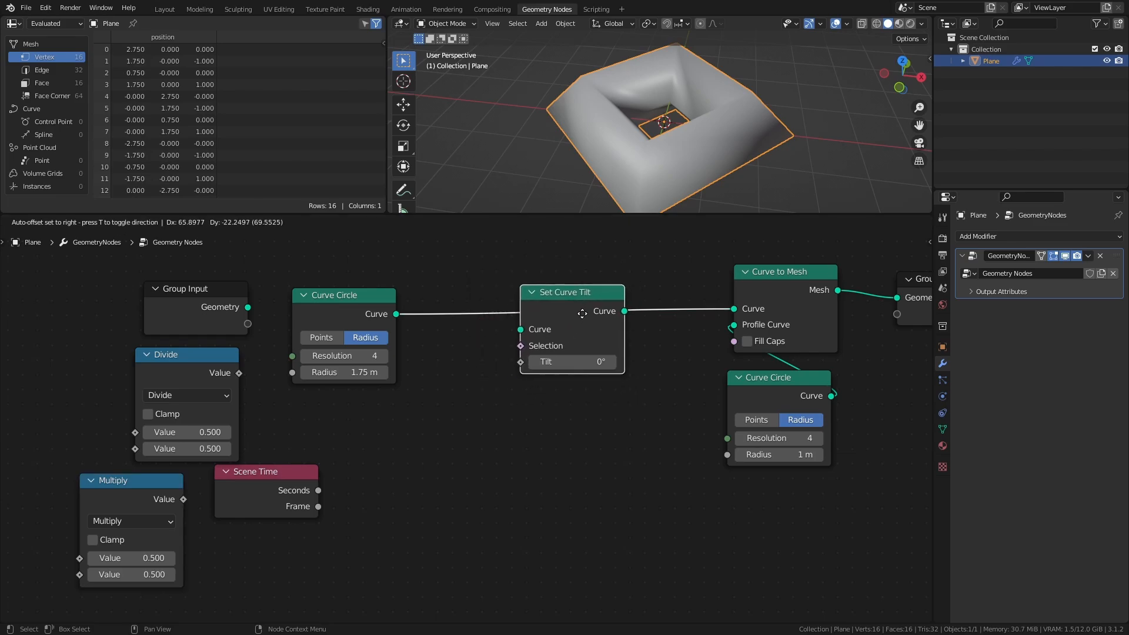
pyautogui.click(581, 471)
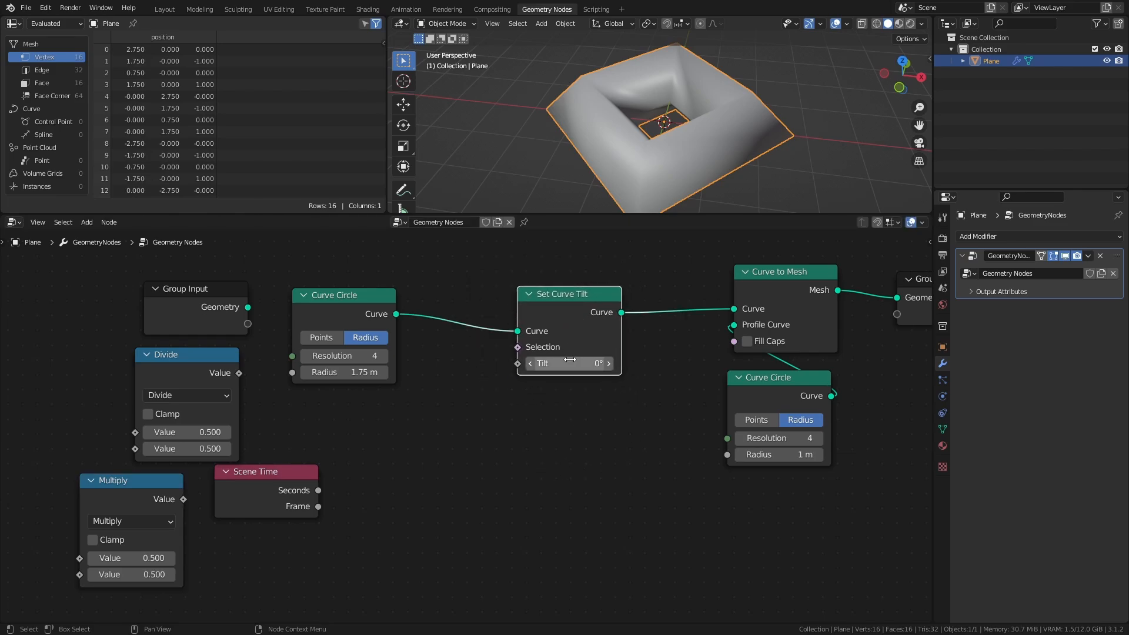
pyautogui.moveTo(565, 364)
pyautogui.mouseDown()
pyautogui.moveTo(605, 364)
pyautogui.moveTo(529, 363)
pyautogui.moveTo(561, 364)
pyautogui.mouseUp()
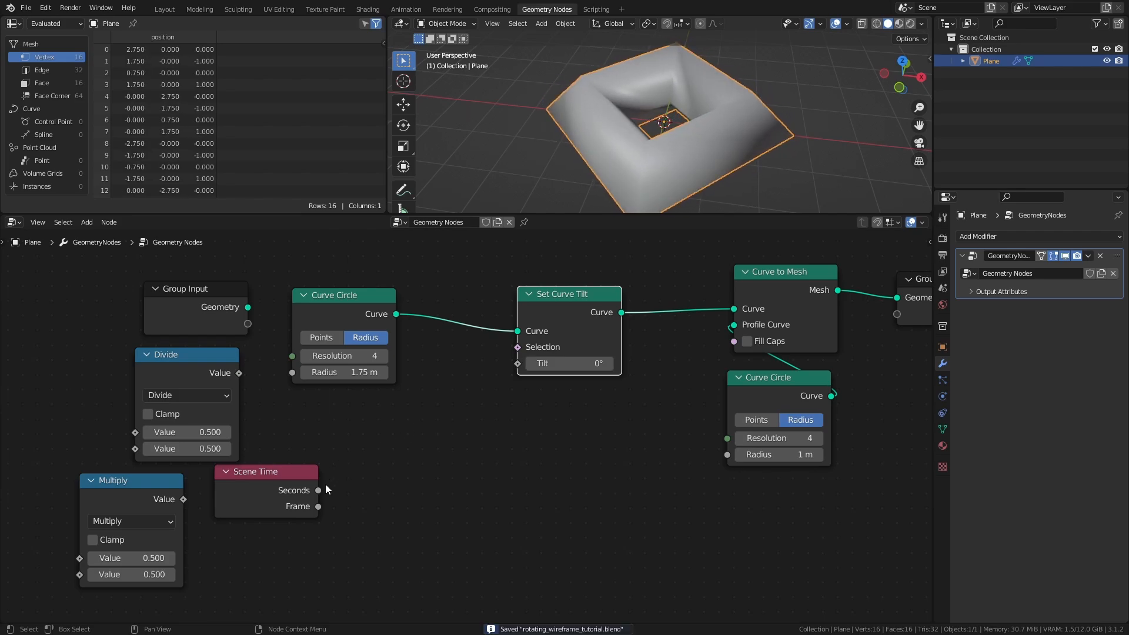
# Connect Scene Time's Seconds output to the Tilt input of Set Curve Tilt and play the animation.
pyautogui.moveTo(299, 485); pyautogui.dragTo(518, 363)
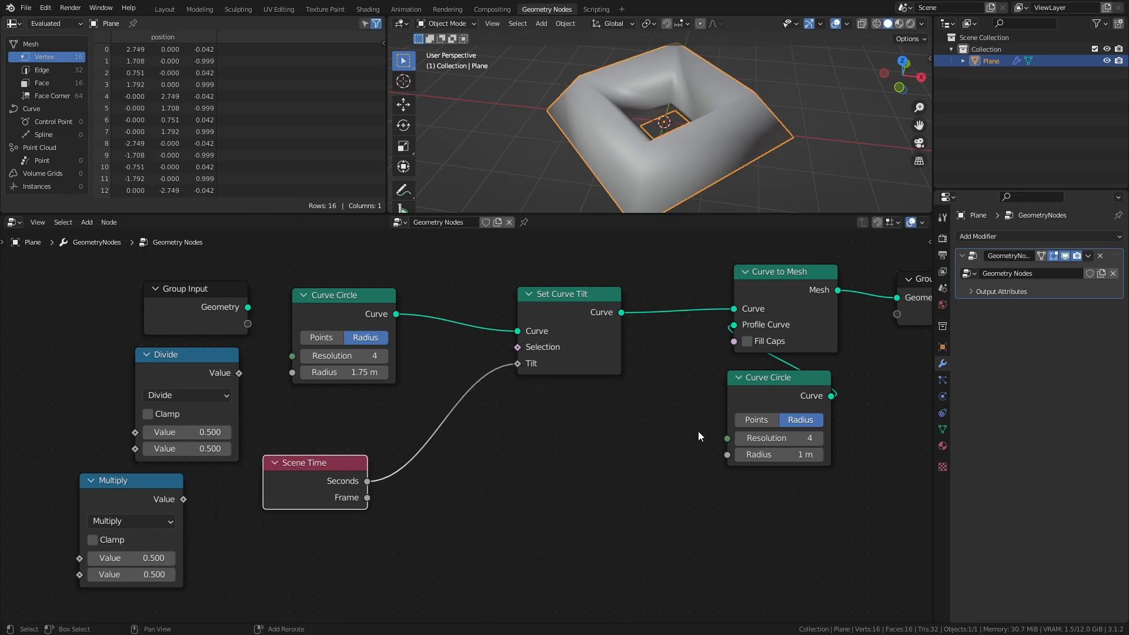
pyautogui.press('space')
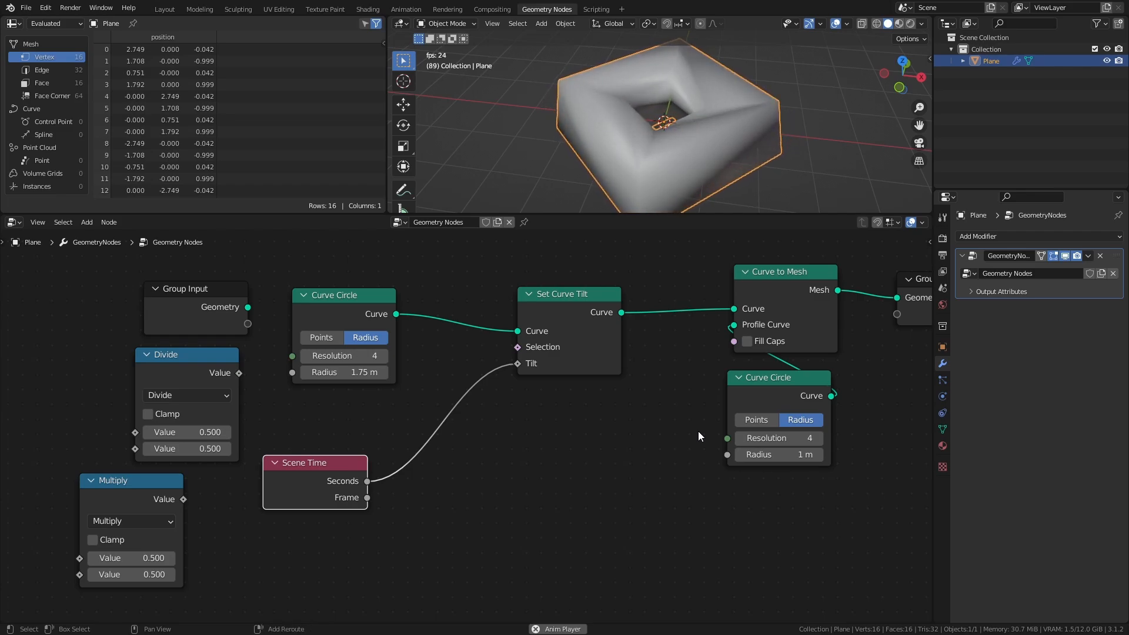
# Insert the Multiply node between Scene Time and Set Curve Tilt and set its second value to -1.
pyautogui.moveTo(107, 486); pyautogui.dragTo(451, 403)
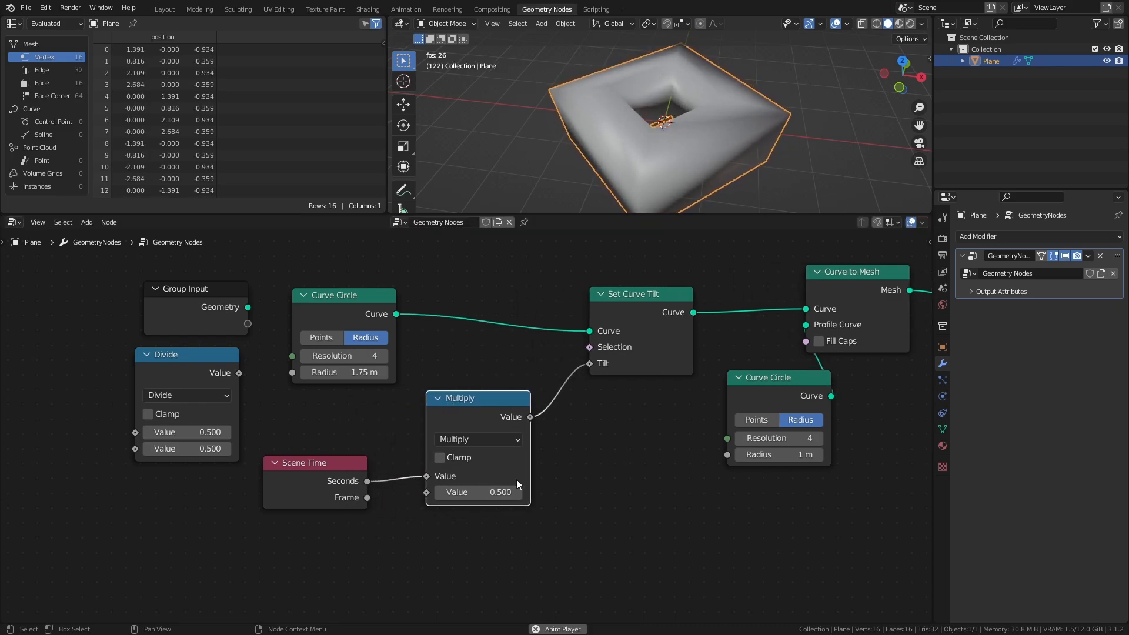
pyautogui.click(492, 492)
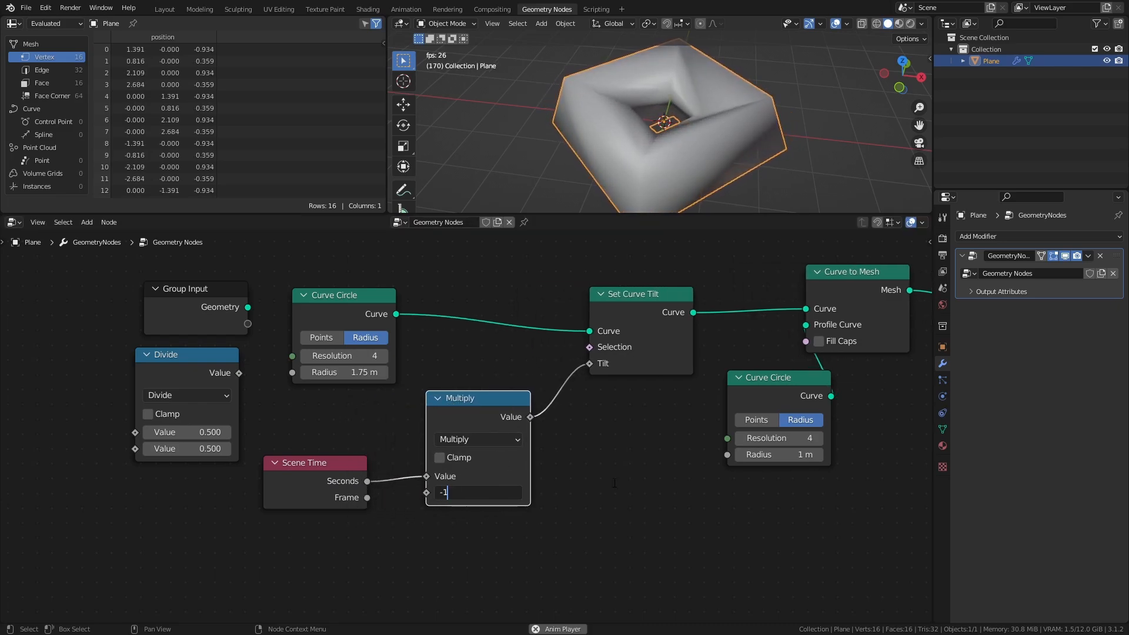
pyautogui.press('Return')
pyautogui.press('Home')
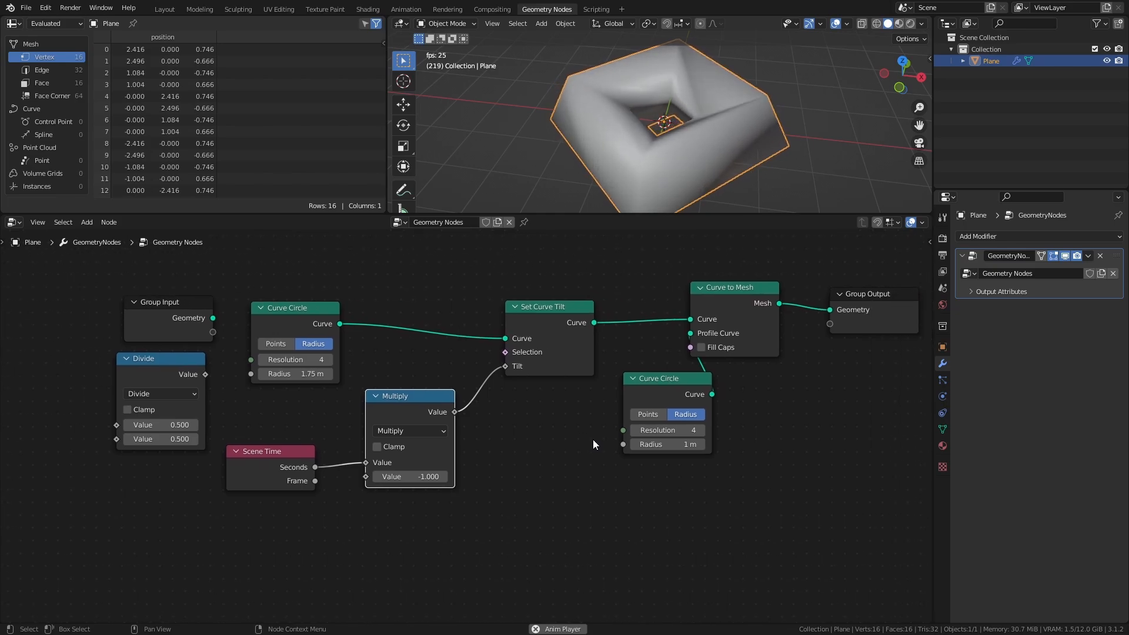
# Make room in the node chain, insert the Divide node between Scene Time and Multiply, and set its divisor to 4.
pyautogui.moveTo(568, 322); pyautogui.dragTo(637, 308)
pyautogui.moveTo(153, 364); pyautogui.dragTo(279, 454)
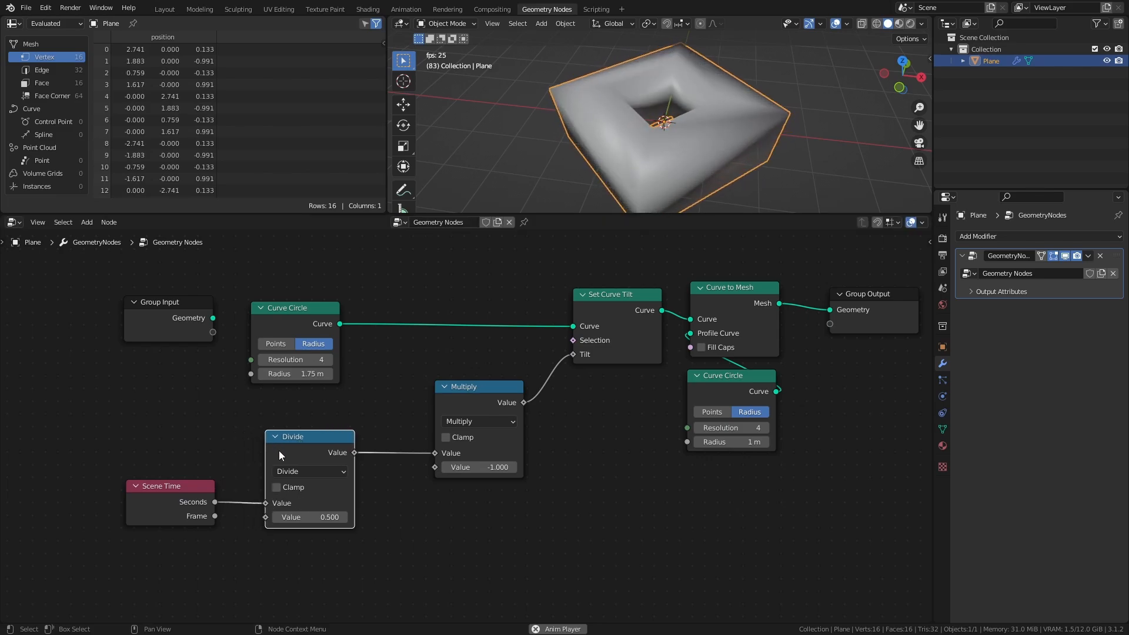
pyautogui.click(293, 518)
pyautogui.write('4')
pyautogui.press('Return')
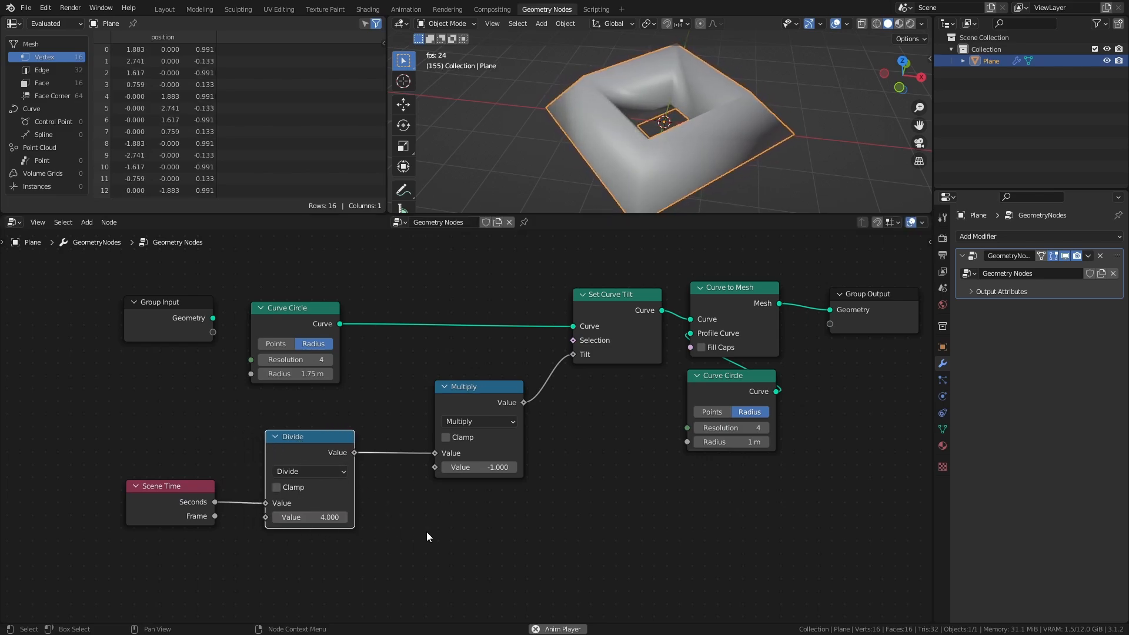
# Try divisors of 2 and 8 in the Divide node during playback and set it back to 4.
pyautogui.click(309, 517)
pyautogui.write('2')
pyautogui.press('Return')
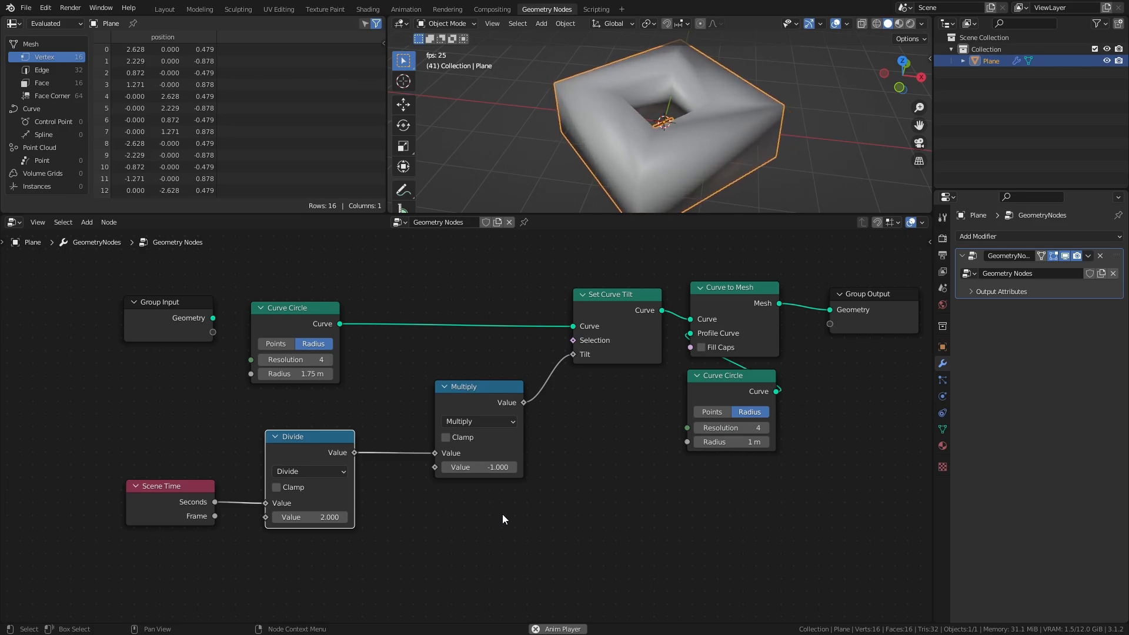
pyautogui.click(310, 518)
pyautogui.write('8')
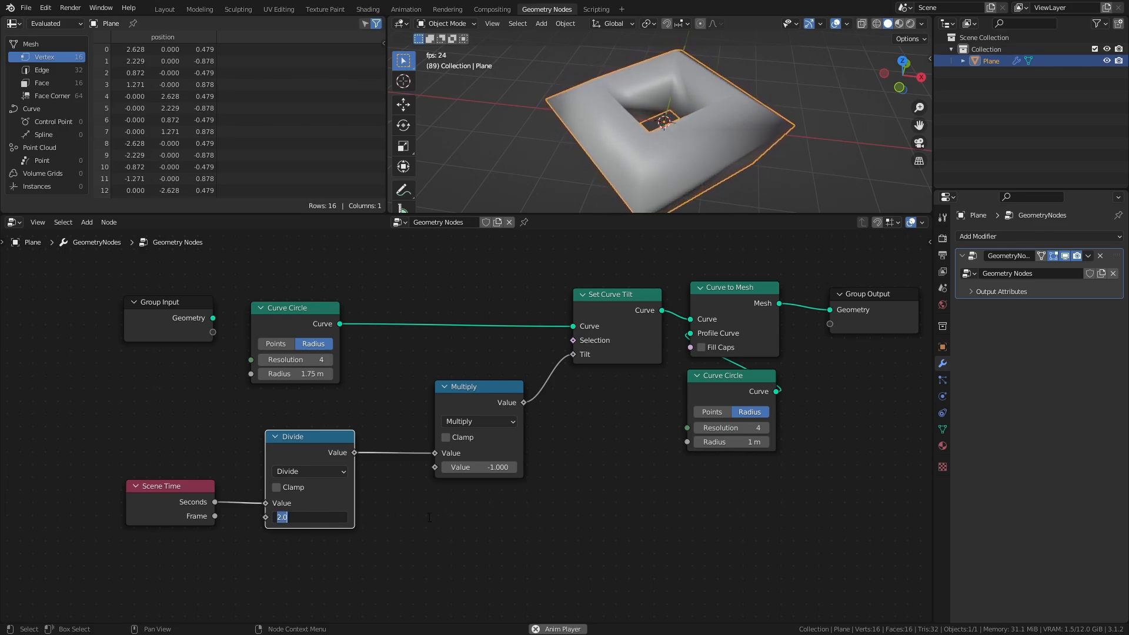
pyautogui.press('Return')
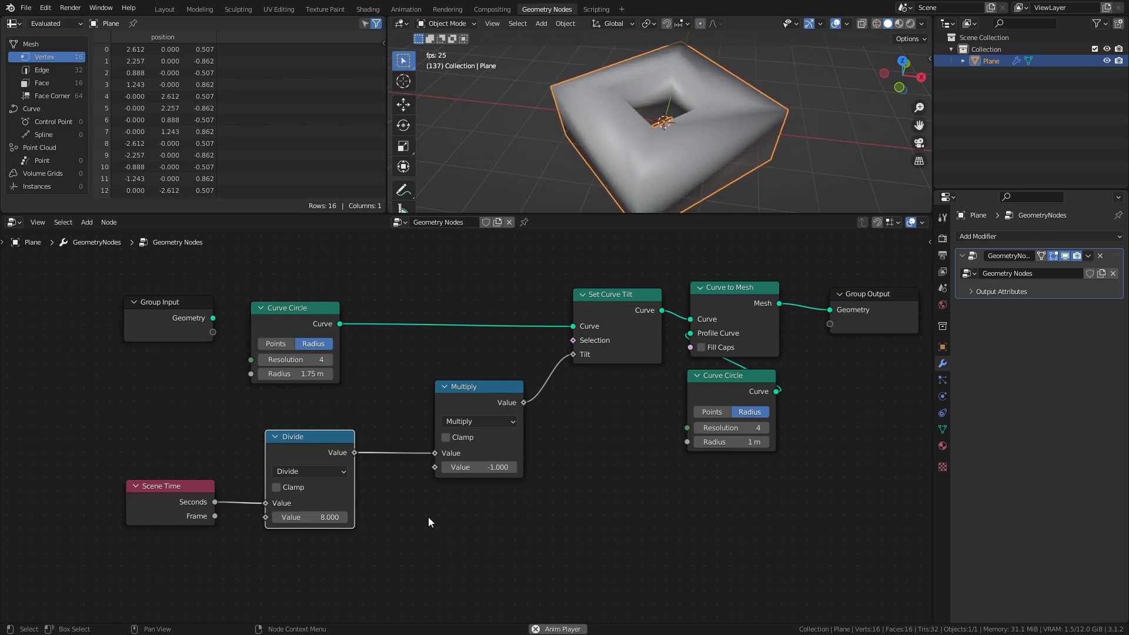
pyautogui.click(312, 517)
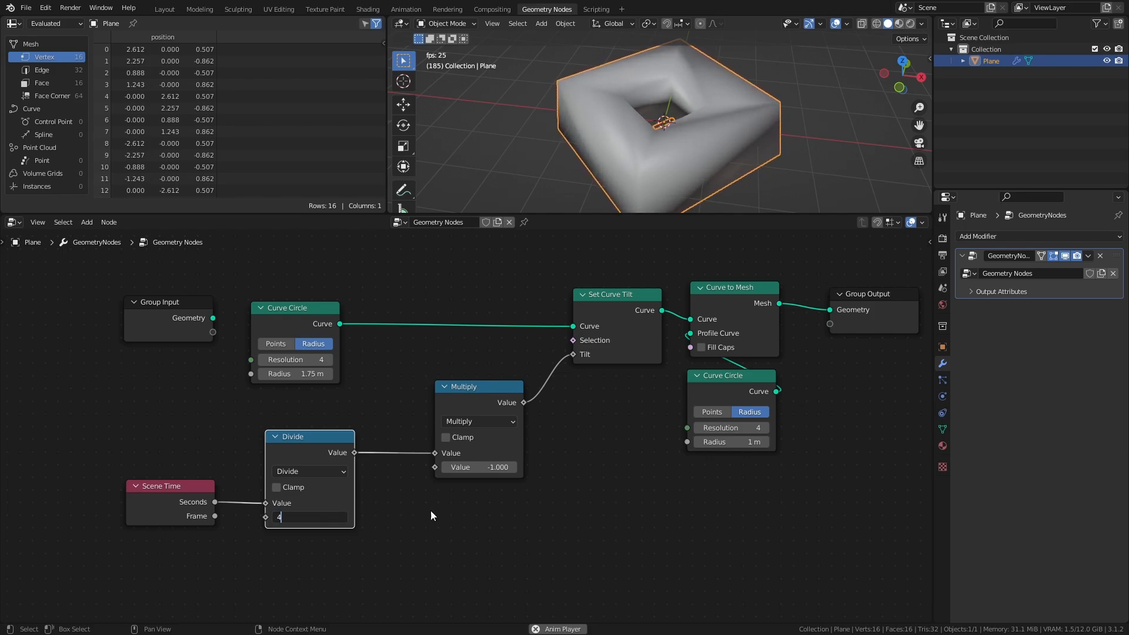
pyautogui.write('4')
pyautogui.press('Return')
# Set the scene's frame rate to 60 fps and its end frame to 377.
pyautogui.click(943, 254)
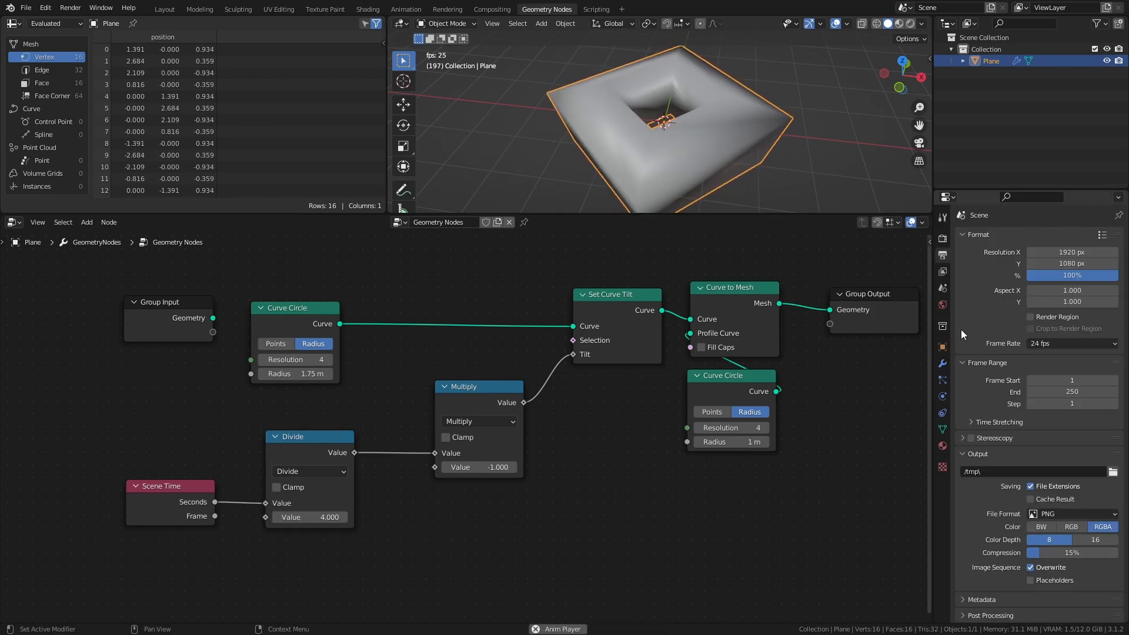
pyautogui.click(1067, 340)
pyautogui.click(1061, 436)
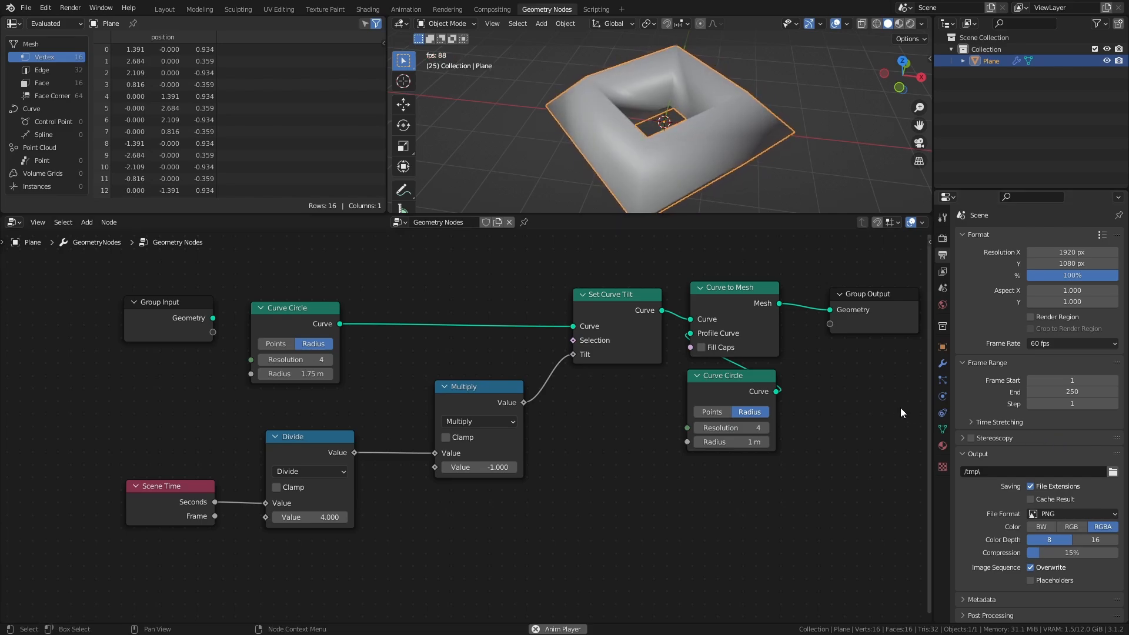
pyautogui.doubleClick(1072, 392)
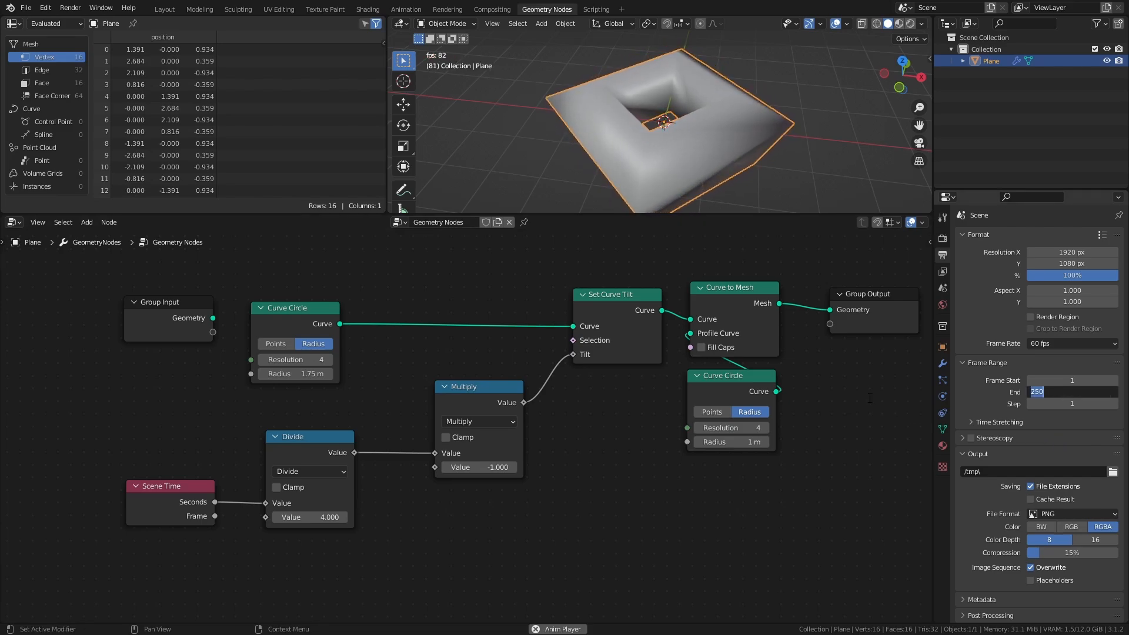
pyautogui.write('377')
pyautogui.press('Return')
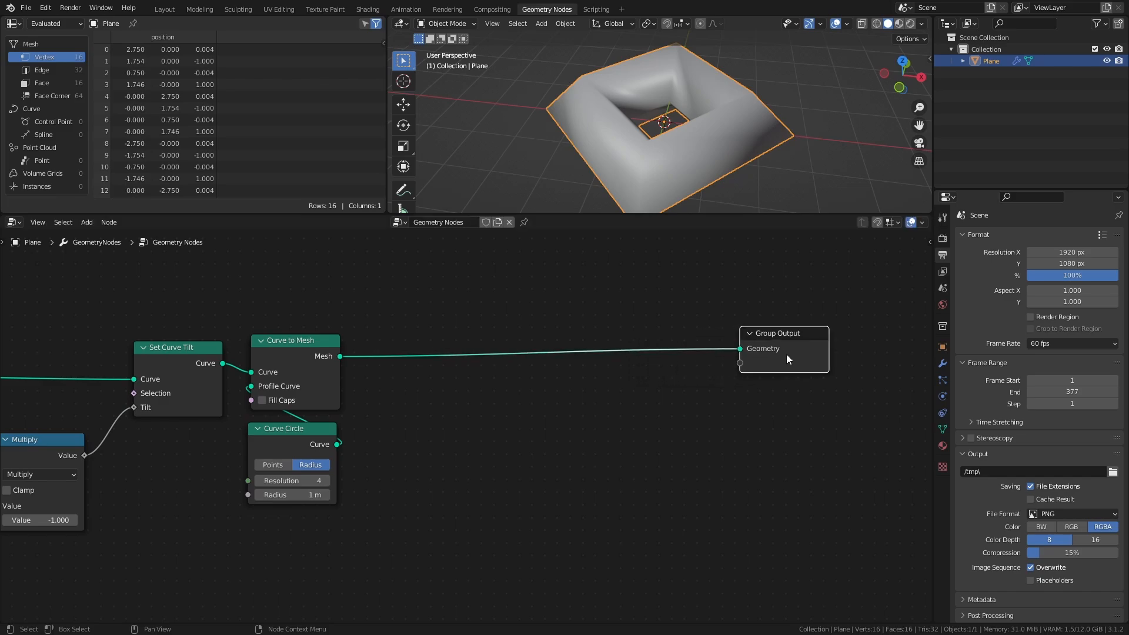
# Insert an Extrude Mesh node between Curve to Mesh and Group Output, and save the file.
pyautogui.hotkey('shift', 'a')
pyautogui.click(597, 379)
pyautogui.write('extr')
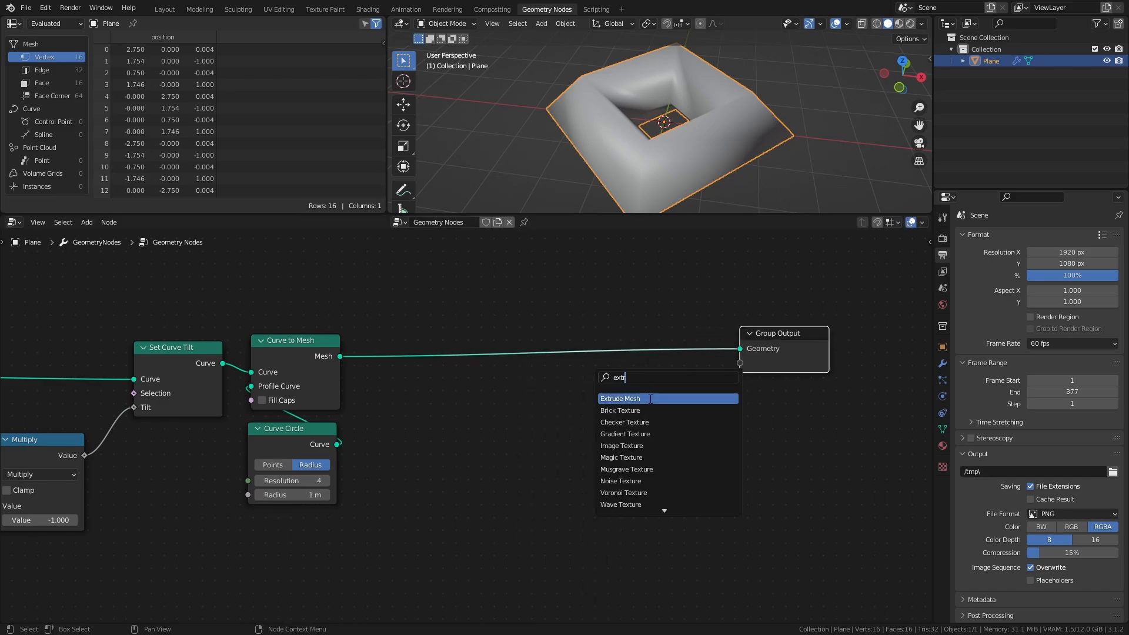
pyautogui.click(651, 398)
pyautogui.click(484, 357)
pyautogui.moveTo(614, 201); pyautogui.dragTo(623, 176, button='middle')
pyautogui.hotkey('ctrl', 's')
# Insert a Scale Elements node between Extrude Mesh and Group Output.
pyautogui.hotkey('shift', 'a')
pyautogui.click(615, 385)
pyautogui.write('sca')
pyautogui.click(644, 408)
pyautogui.click(658, 336)
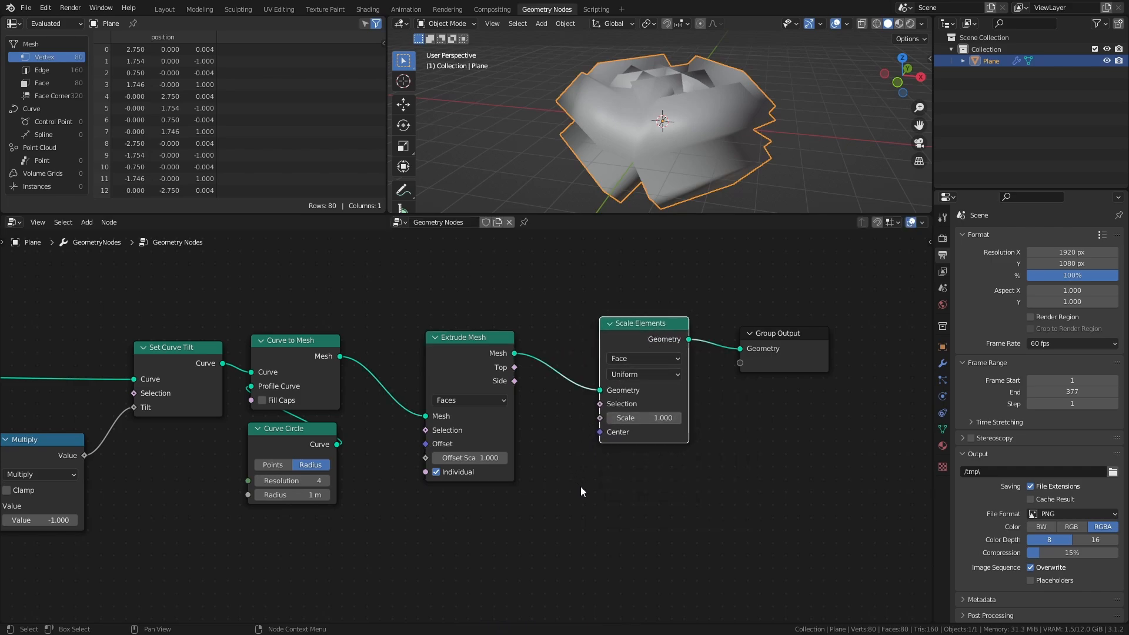
# Set the Extrude Mesh node's Offset Scale to 0.3 and check the shape in the viewport.
pyautogui.click(482, 458)
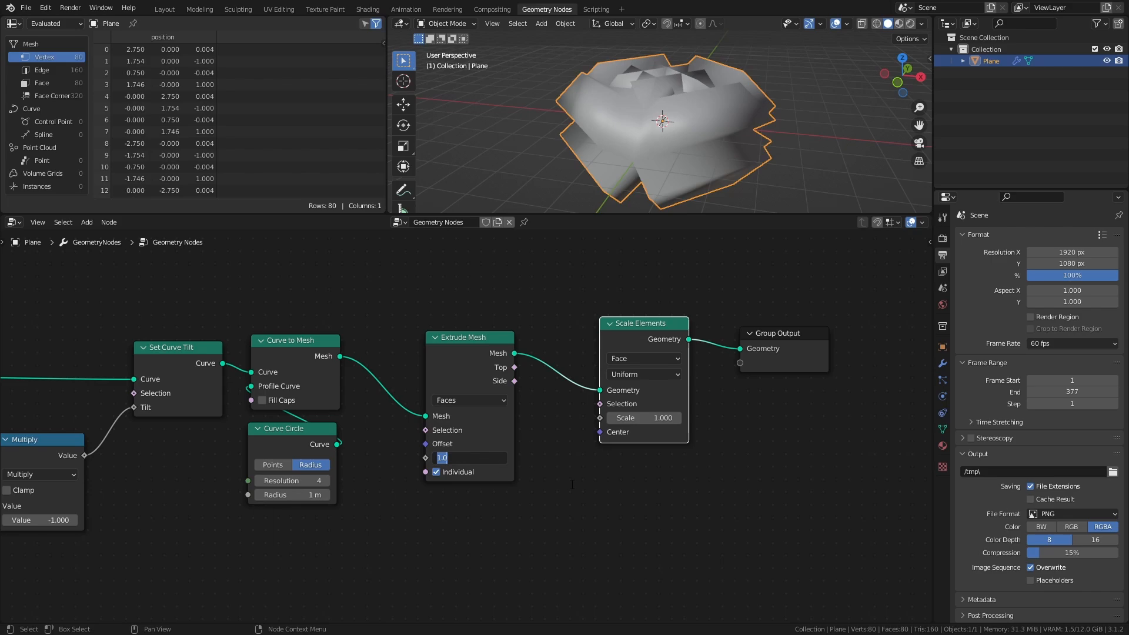
pyautogui.press('Return')
pyautogui.scroll(2, 694, 168)
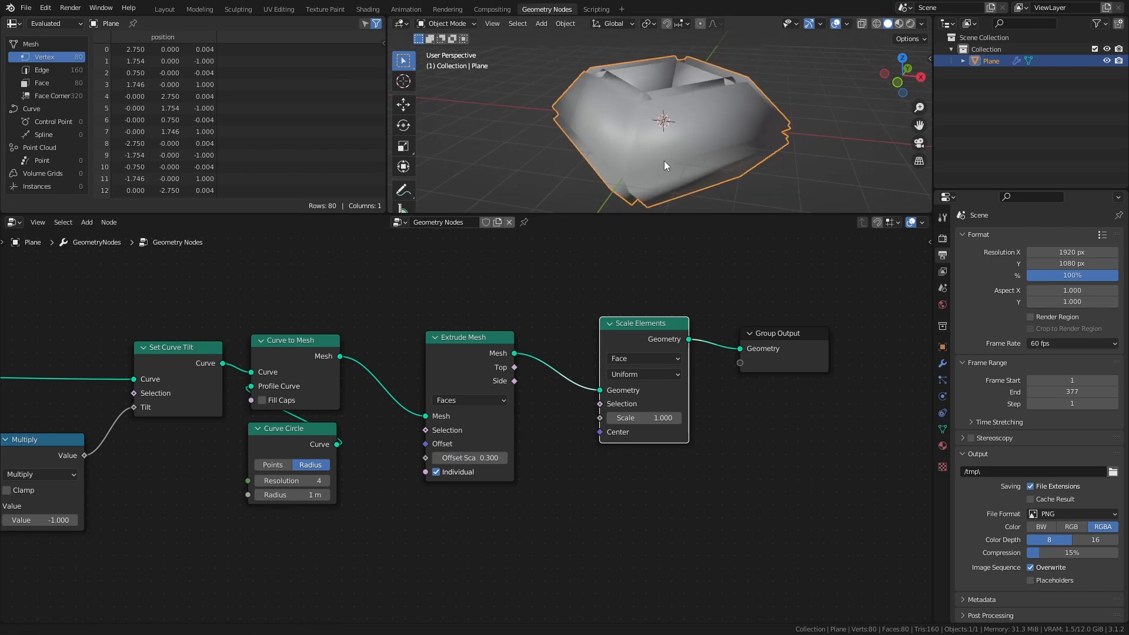
pyautogui.moveTo(666, 164)
pyautogui.mouseDown(button='middle')
pyautogui.moveTo(634, 144)
pyautogui.moveTo(651, 152)
pyautogui.mouseUp(button='middle')
# Connect Extrude Mesh's Top output to the Selection input of Scale Elements and set the Scale to 0.5.
pyautogui.moveTo(514, 367); pyautogui.dragTo(541, 381)
pyautogui.moveTo(604, 402); pyautogui.dragTo(604, 402)
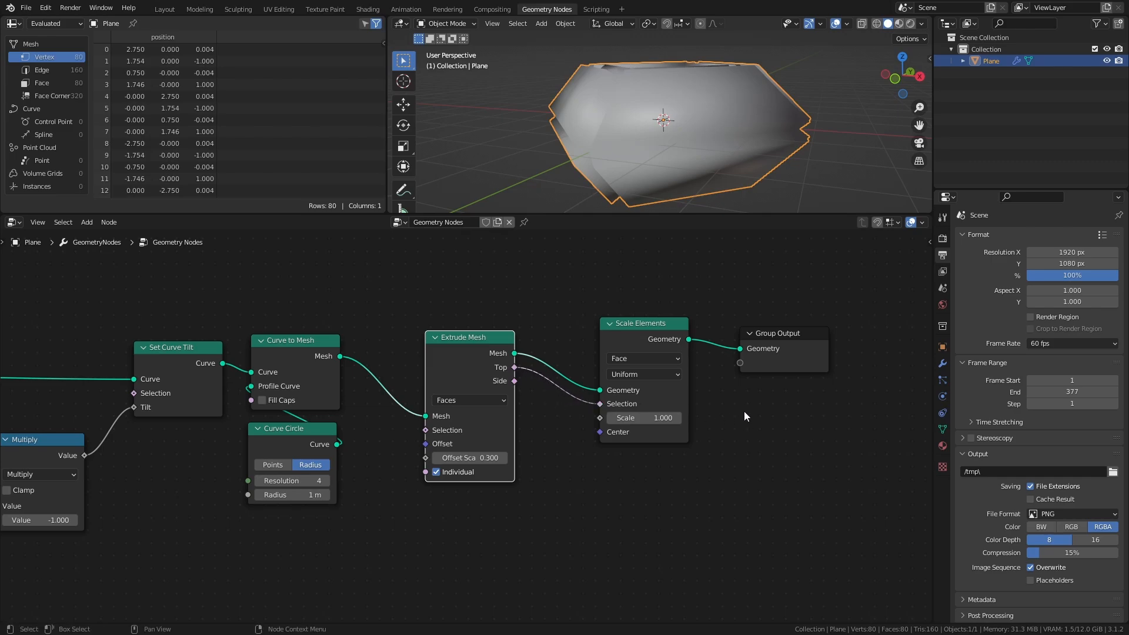
pyautogui.click(664, 419)
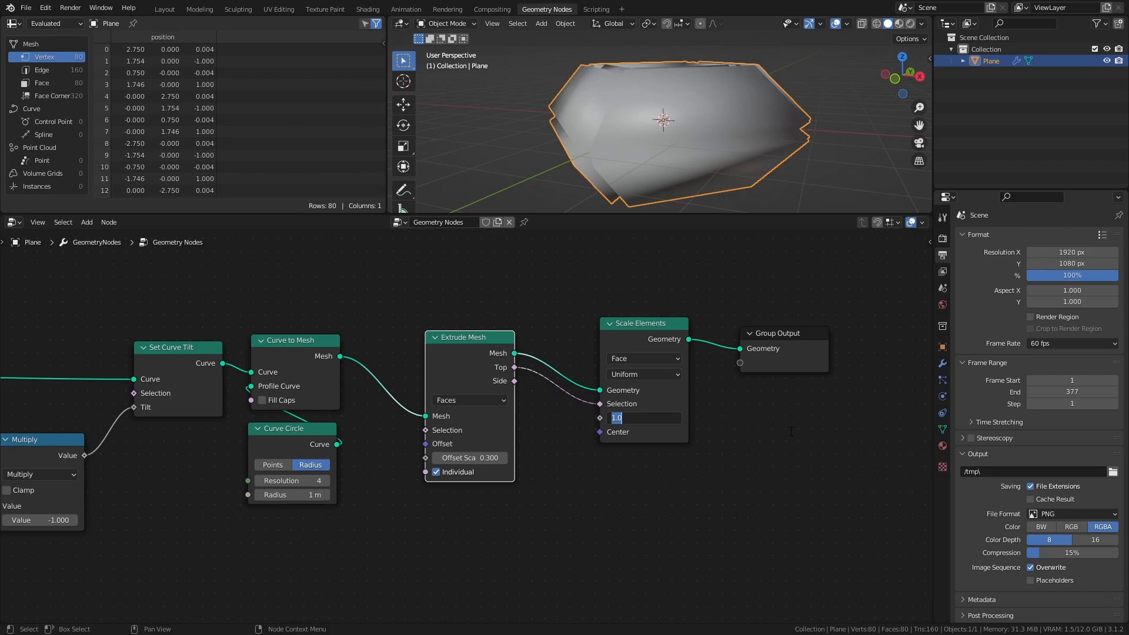
pyautogui.press('Return')
pyautogui.moveTo(746, 109); pyautogui.dragTo(732, 153, button='middle')
pyautogui.moveTo(641, 418)
pyautogui.mouseDown()
pyautogui.moveTo(681, 418)
pyautogui.moveTo(646, 418)
pyautogui.moveTo(662, 418)
pyautogui.mouseUp()
pyautogui.hotkey('shift', 'z')
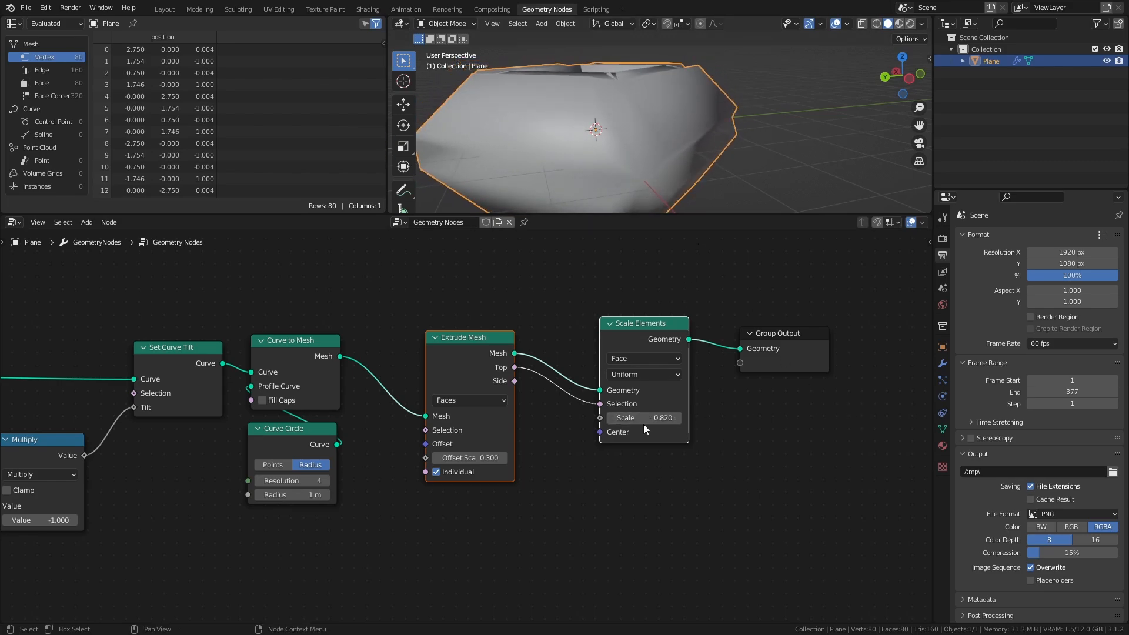
pyautogui.click(793, 152)
pyautogui.moveTo(793, 151); pyautogui.dragTo(711, 135, button='middle')
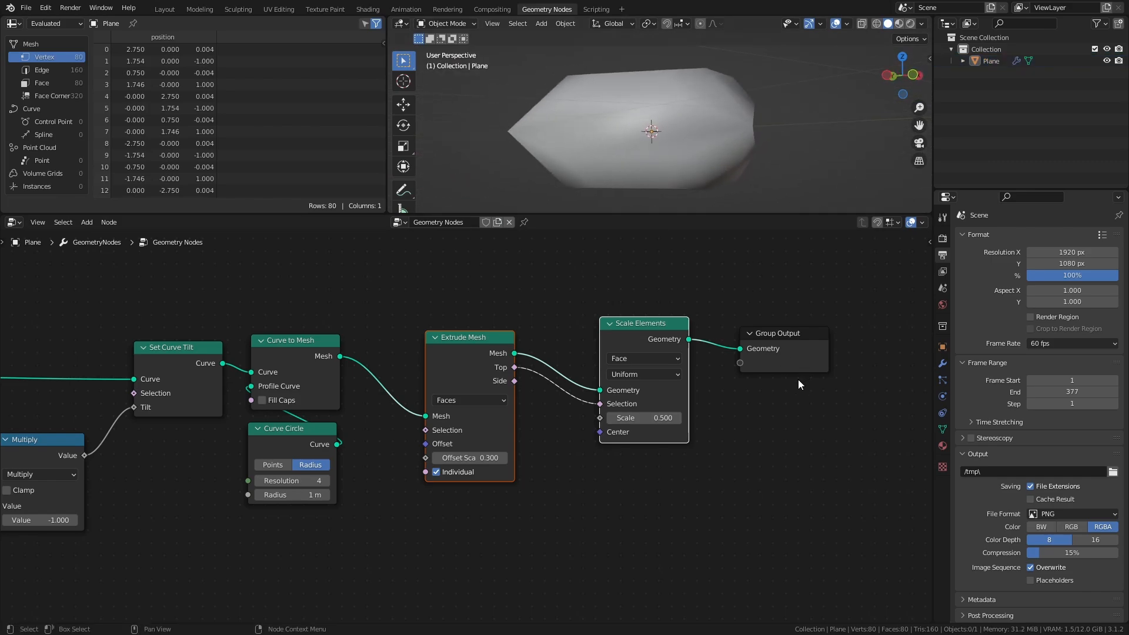
# Move Group Output farther along and insert a second Extrude Mesh node after Scale Elements.
pyautogui.moveTo(798, 379); pyautogui.dragTo(740, 394, button='middle')
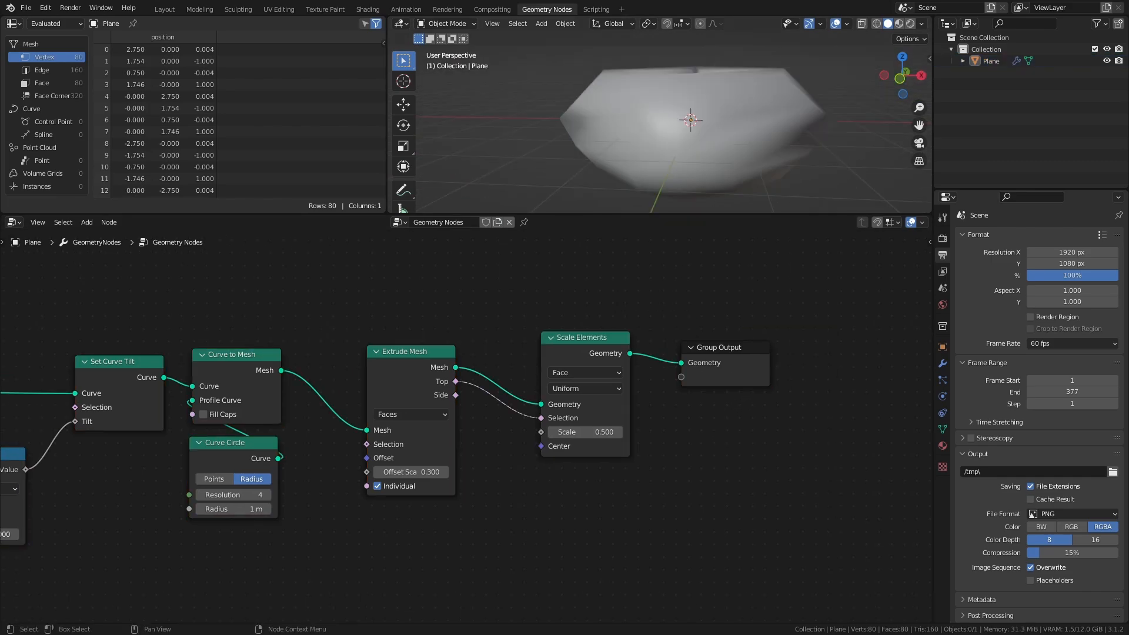
pyautogui.moveTo(724, 512); pyautogui.dragTo(343, 522, button='middle')
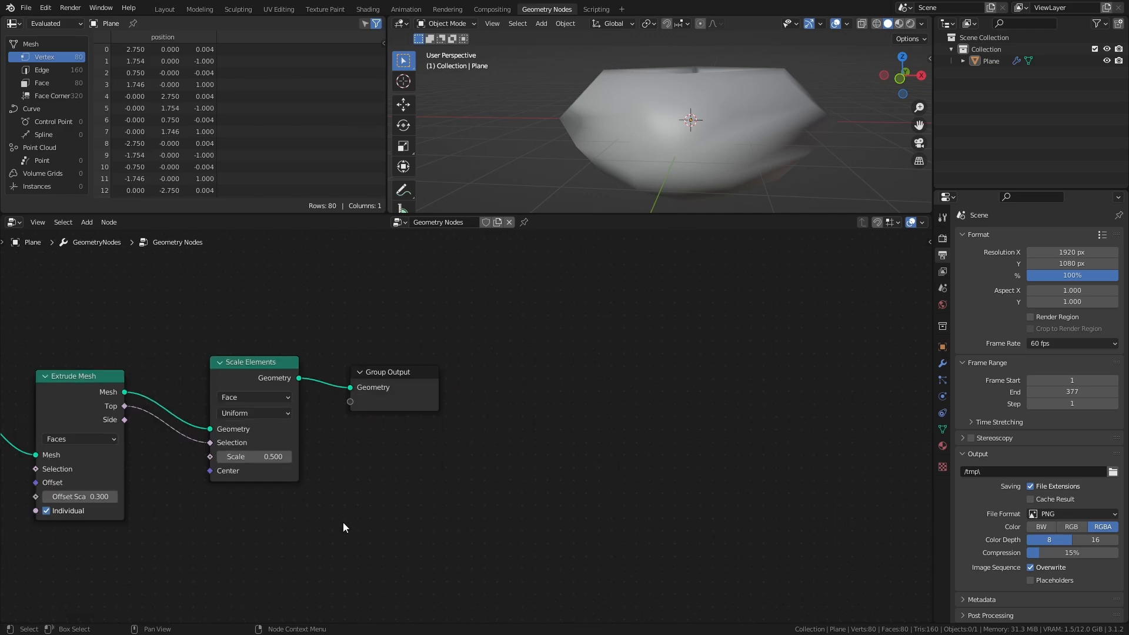
pyautogui.moveTo(418, 388); pyautogui.dragTo(764, 395)
pyautogui.moveTo(463, 424); pyautogui.dragTo(516, 404, button='middle')
pyautogui.hotkey('shift', 'a')
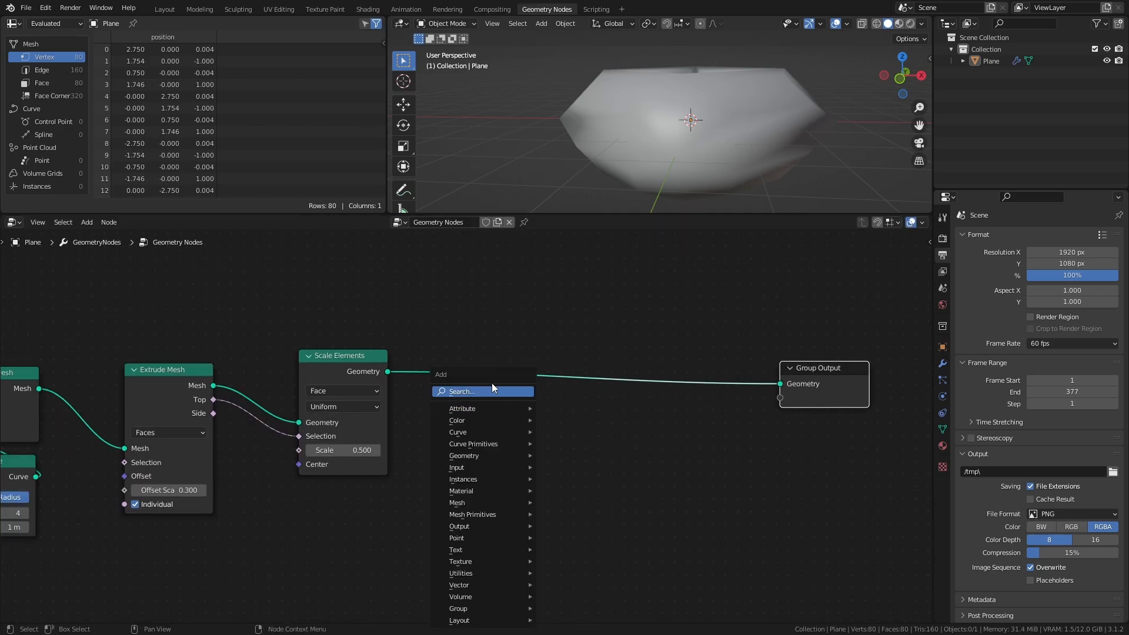
pyautogui.click(491, 383)
pyautogui.write('extr')
pyautogui.press('Return')
pyautogui.click(520, 364)
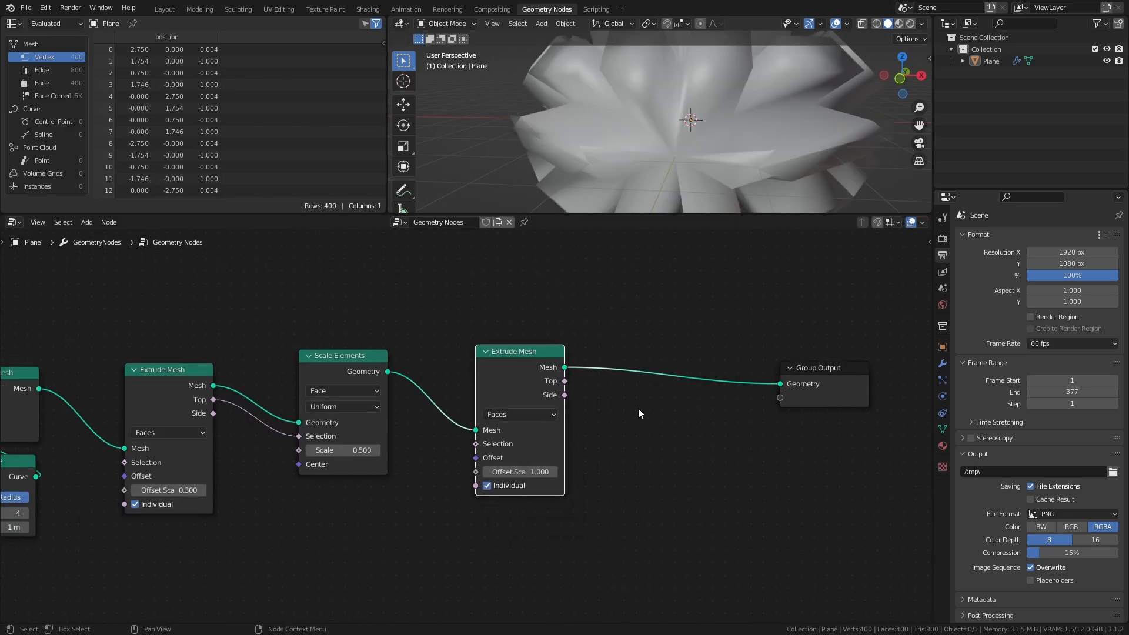
# Insert a second Scale Elements node between the second Extrude Mesh and Group Output.
pyautogui.moveTo(638, 409); pyautogui.dragTo(550, 419, button='middle')
pyautogui.hotkey('shift', 'a')
pyautogui.click(512, 391)
pyautogui.write('scale')
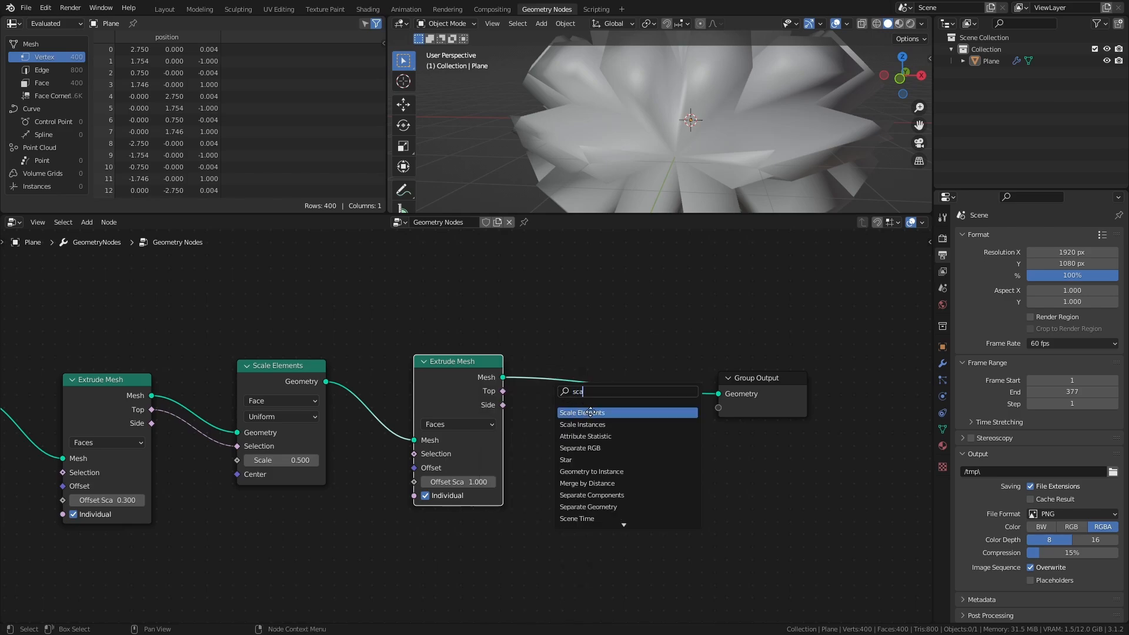
pyautogui.press('Return')
pyautogui.click(620, 379)
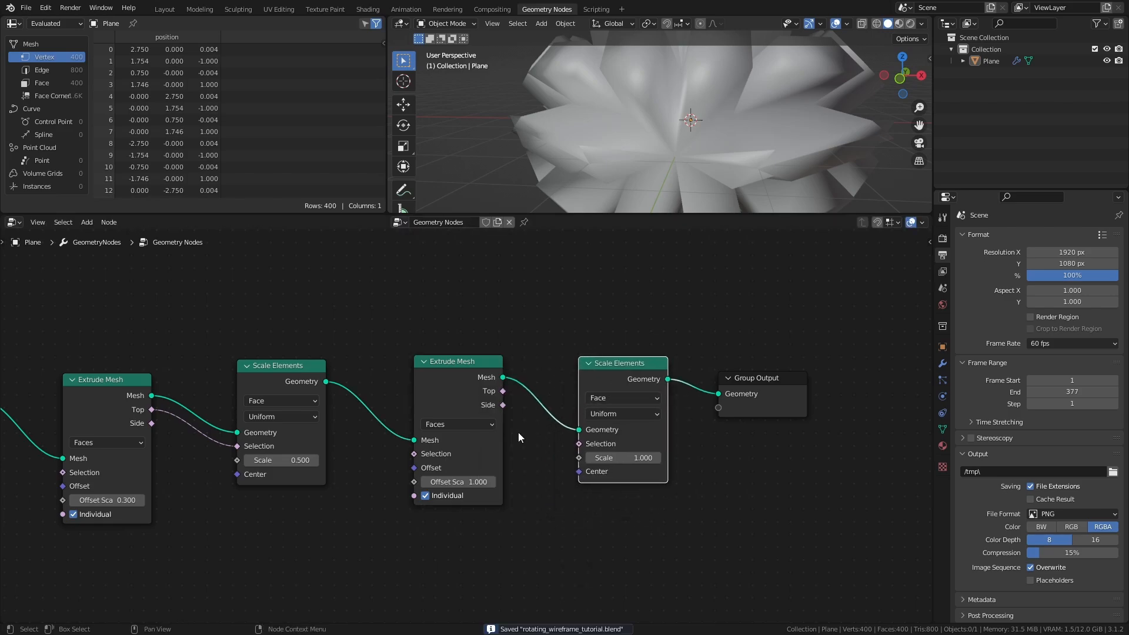
# Connect the second Extrude Mesh's Top output to the second Scale Elements' Selection and set that node's Scale to 0.5.
pyautogui.click(499, 401)
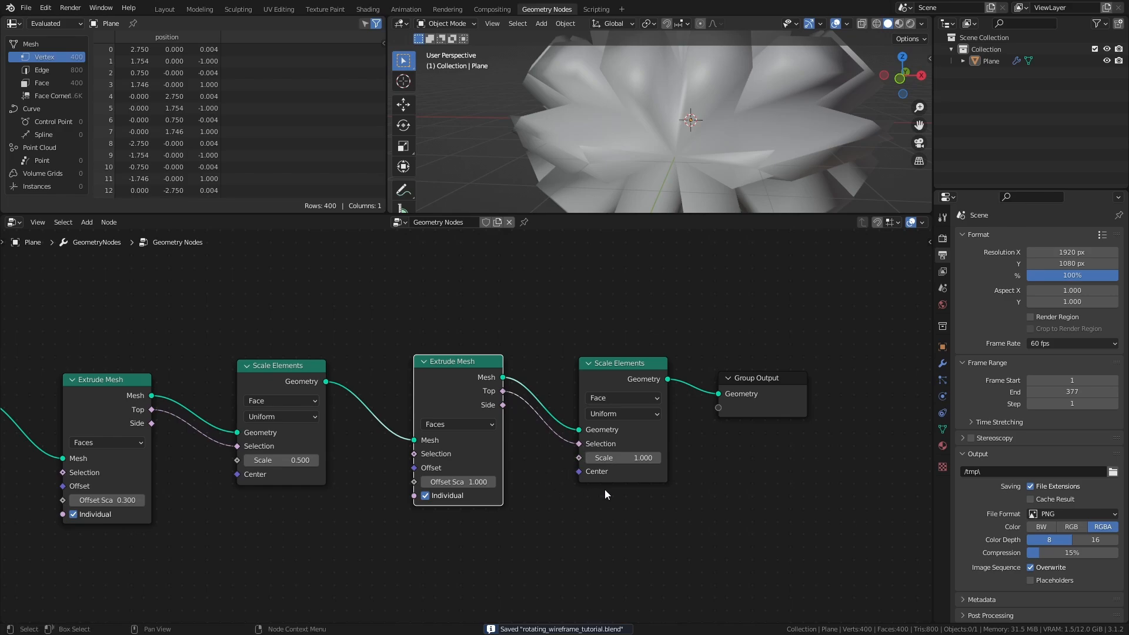
pyautogui.write('0.5')
pyautogui.press('Return')
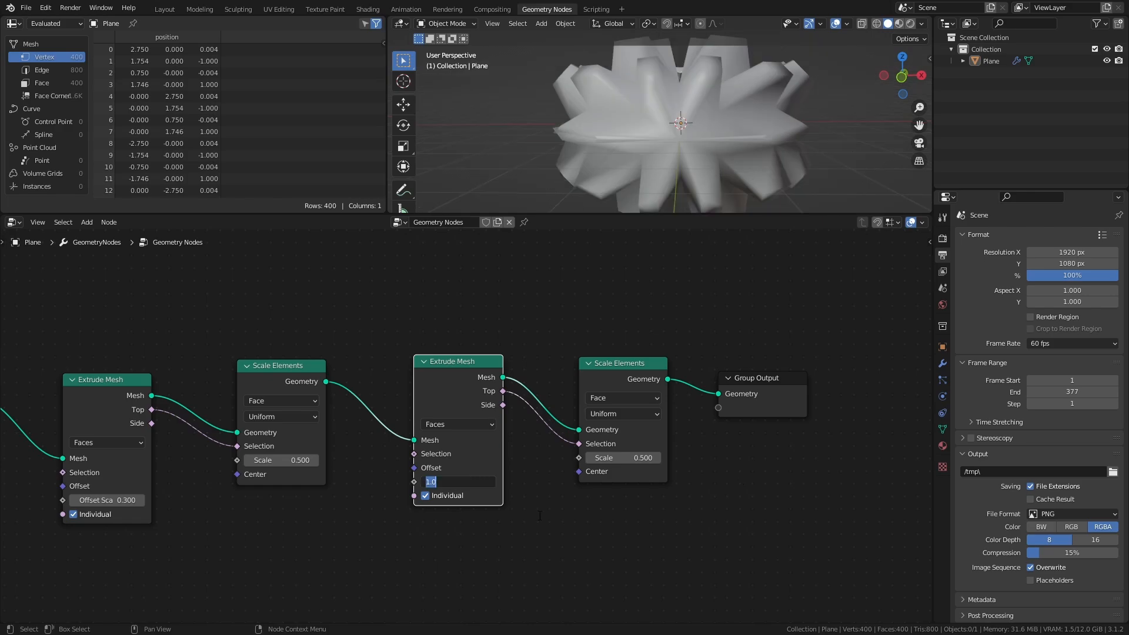
# Set the second Extrude Mesh's Offset Scale to 0 and inspect and select the mesh in the viewport.
pyautogui.write('0')
pyautogui.press('Return')
pyautogui.moveTo(701, 122)
pyautogui.mouseDown(button='middle')
pyautogui.moveTo(780, 132)
pyautogui.moveTo(702, 119)
pyautogui.moveTo(755, 117)
pyautogui.mouseUp(button='middle')
pyautogui.scroll(3, 735, 126)
pyautogui.press('z')
pyautogui.click(661, 123)
pyautogui.moveTo(663, 124)
pyautogui.mouseDown(button='middle')
pyautogui.moveTo(691, 137)
pyautogui.moveTo(661, 133)
pyautogui.moveTo(753, 132)
pyautogui.moveTo(721, 114)
pyautogui.moveTo(756, 98)
pyautogui.moveTo(764, 135)
pyautogui.moveTo(716, 275)
pyautogui.mouseUp(button='middle')
pyautogui.click(730, 132)
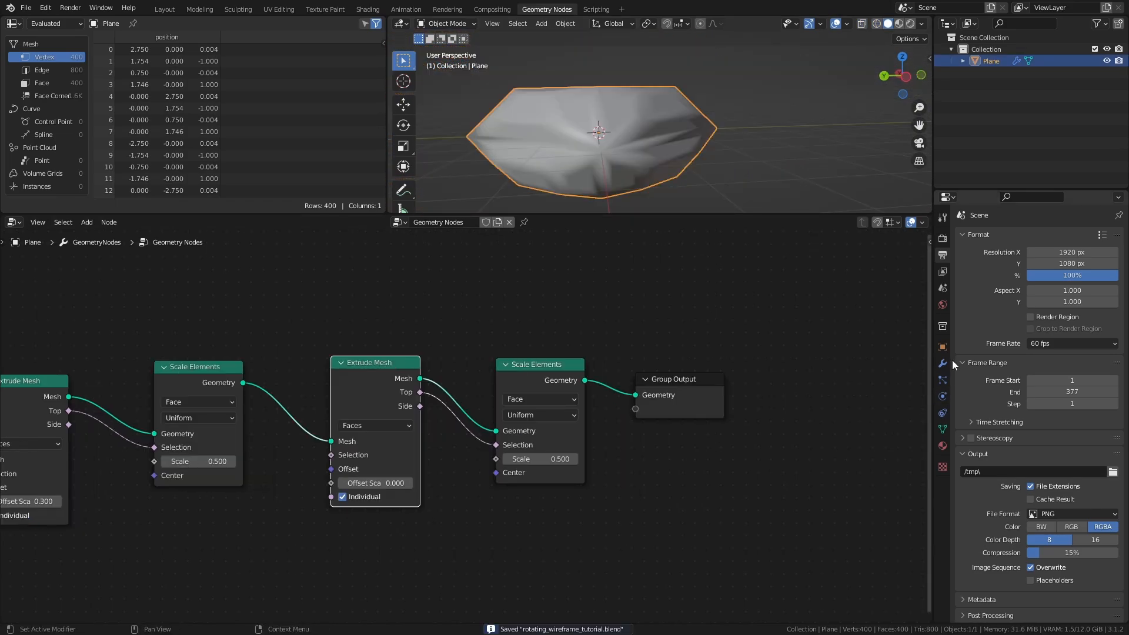
# Enlarge the viewport, try an extra modifier on the plane, adjust its setting, and preview the animation.
pyautogui.click(945, 364)
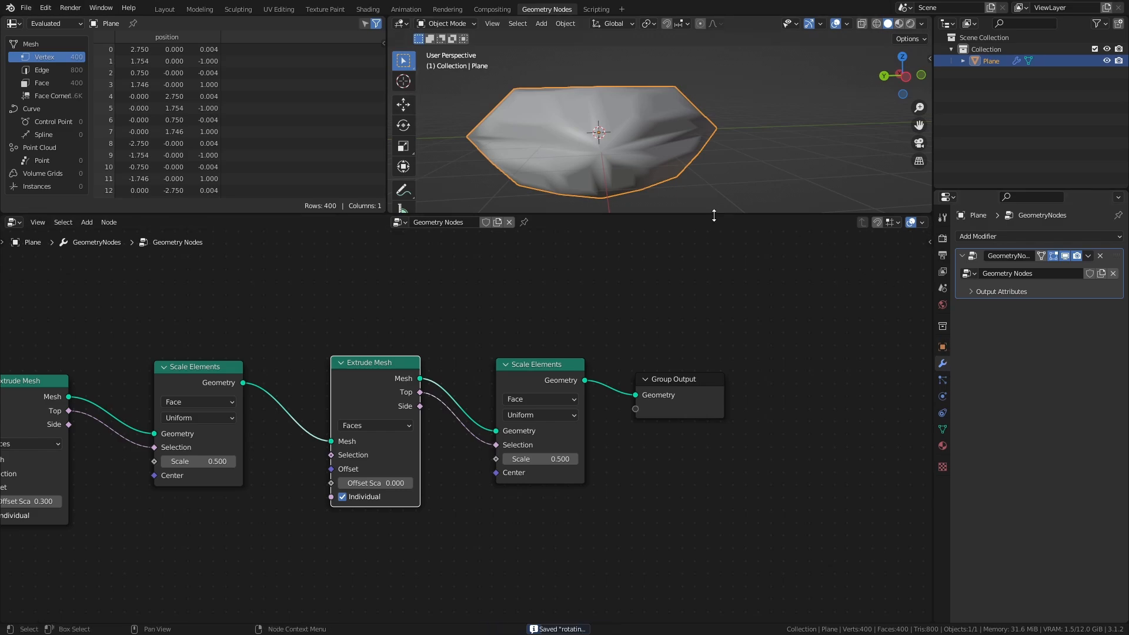
pyautogui.moveTo(714, 216); pyautogui.dragTo(708, 394)
pyautogui.moveTo(705, 271); pyautogui.dragTo(723, 241, button='middle')
pyautogui.click(1018, 236)
pyautogui.click(906, 502)
pyautogui.click(743, 248)
pyautogui.moveTo(1064, 325); pyautogui.dragTo(1094, 325)
pyautogui.moveTo(670, 282); pyautogui.dragTo(683, 210, button='middle')
pyautogui.press('space')
pyautogui.moveTo(764, 224); pyautogui.dragTo(679, 173, button='middle')
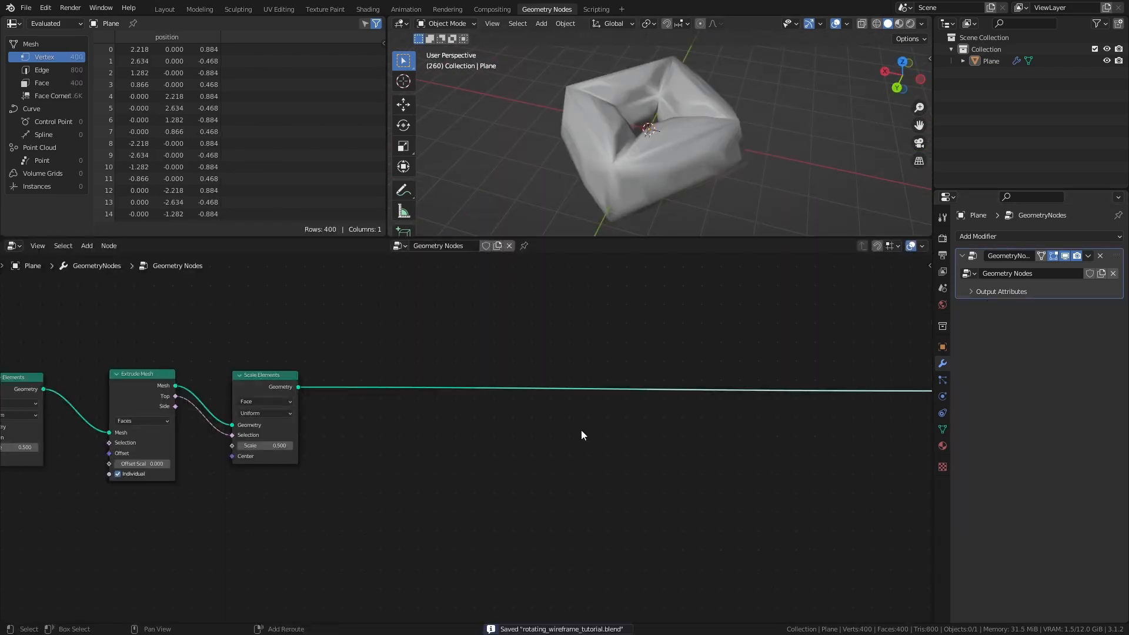
# Insert a third Extrude Mesh node after the second Scale Elements and set its Offset Scale to 0.06.
pyautogui.hotkey('shift', 'a')
pyautogui.click(581, 391)
pyautogui.write('extrude')
pyautogui.press('Return')
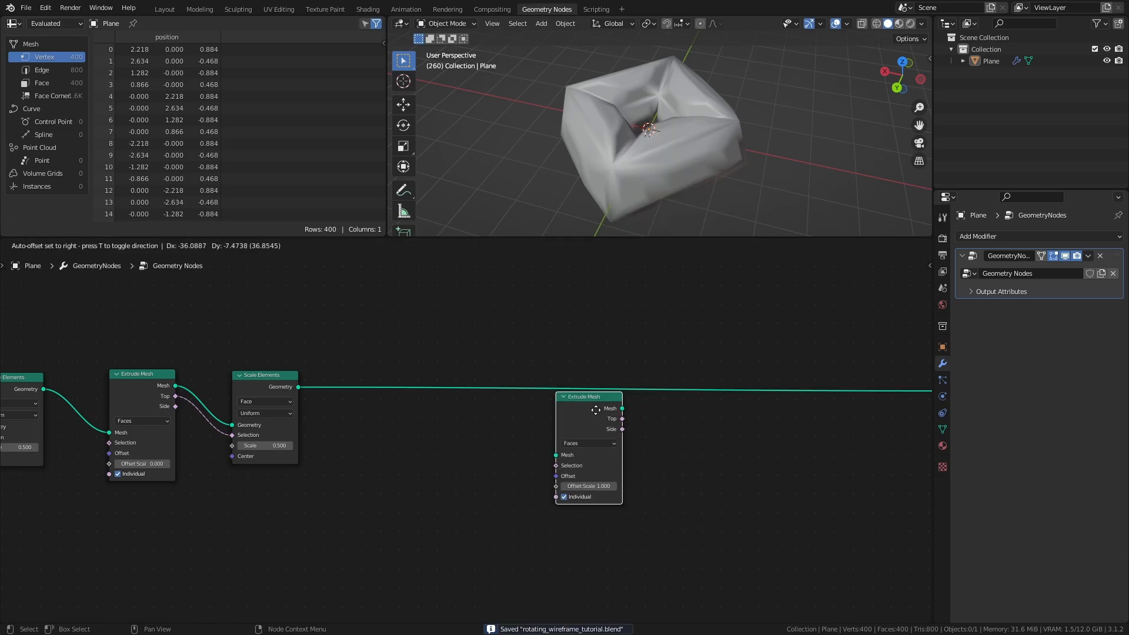
pyautogui.click(452, 398)
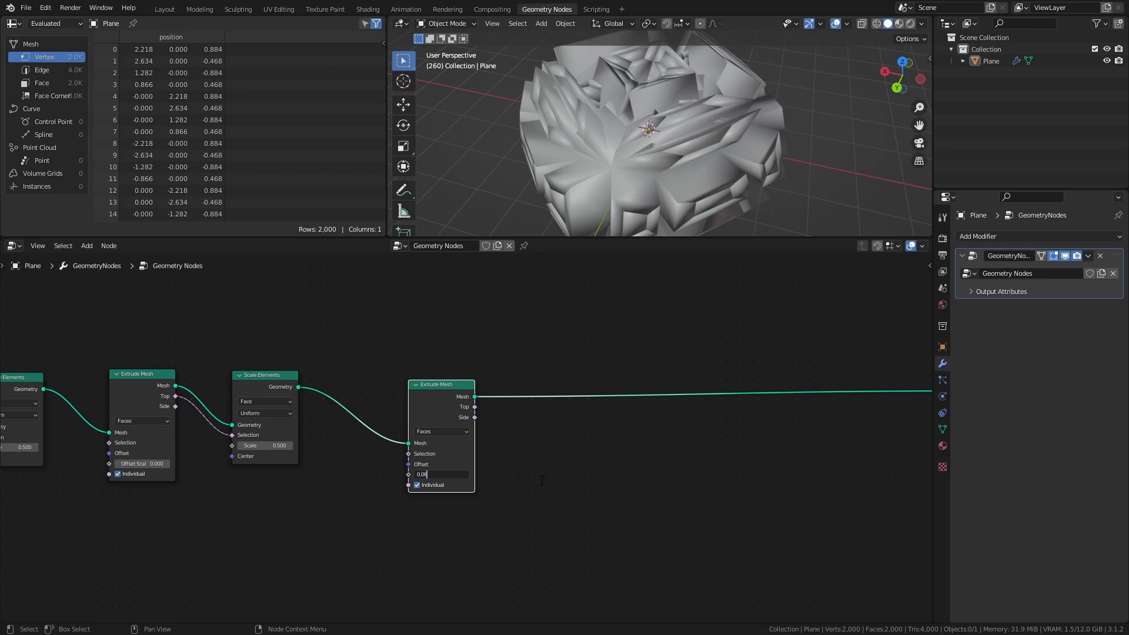
pyautogui.press('Return')
pyautogui.scroll(3, 535, 405)
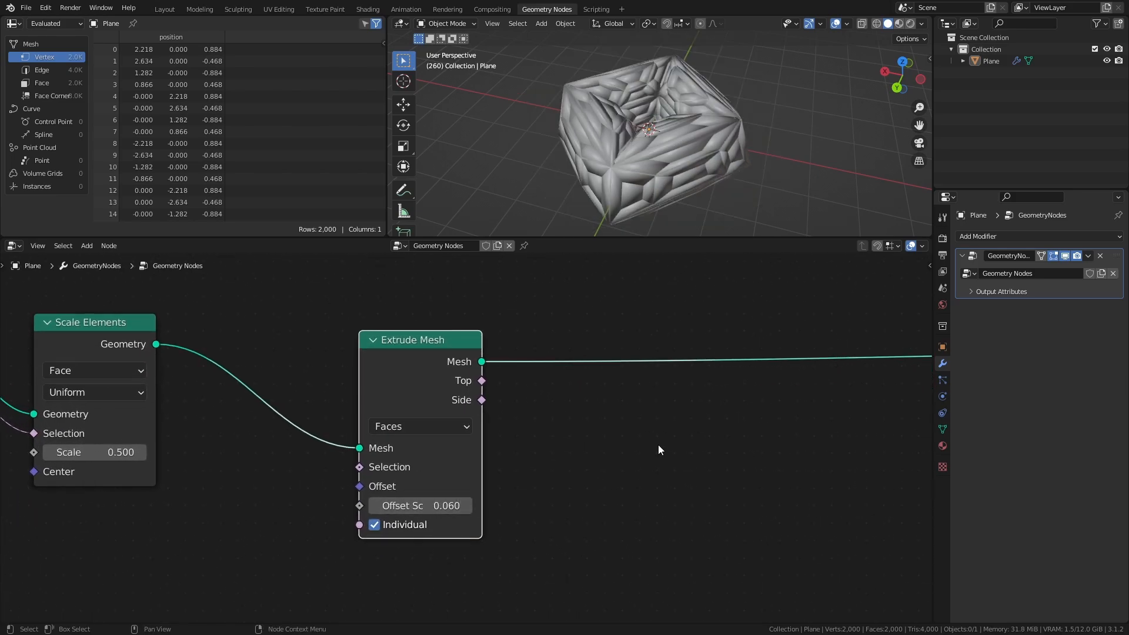
# Save the file and insert a Delete Geometry node between the third Extrude Mesh and the Group Output.
pyautogui.moveTo(669, 168); pyautogui.dragTo(679, 150, button='middle')
pyautogui.hotkey('ctrl', 's')
pyautogui.hotkey('shift', 'a')
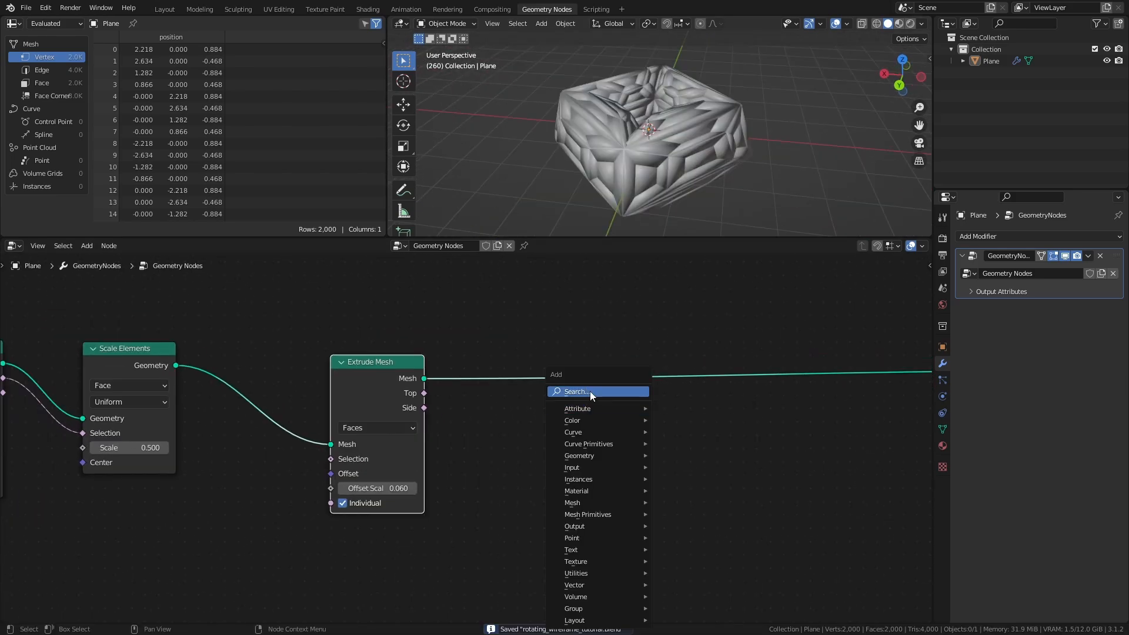
pyautogui.click(590, 390)
pyautogui.write('dele')
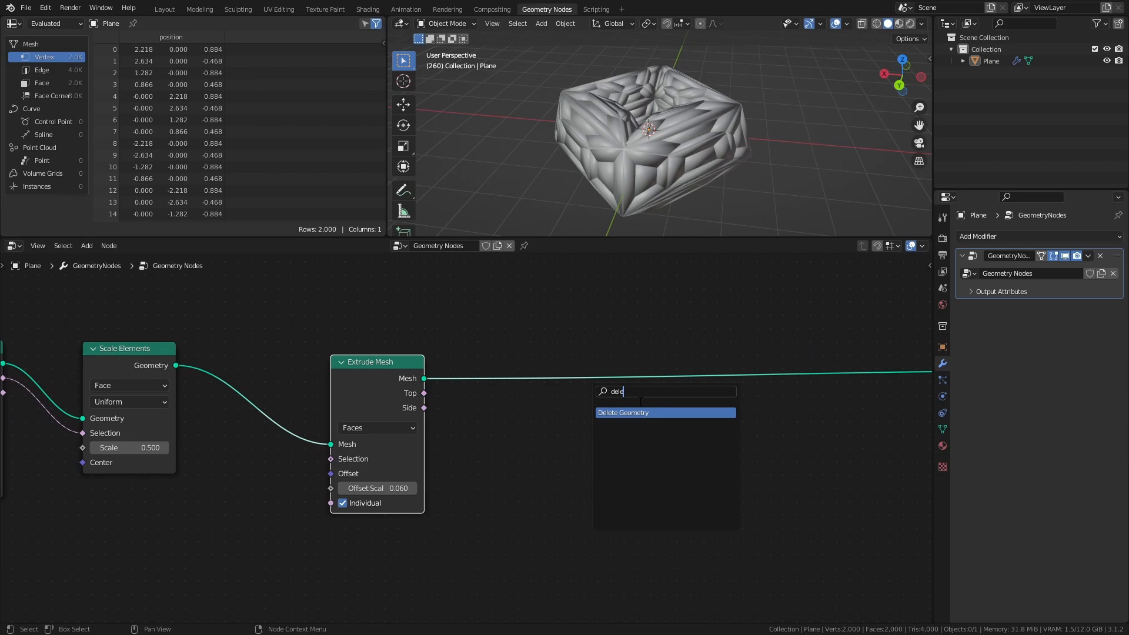
pyautogui.press('Return')
pyautogui.click(625, 353)
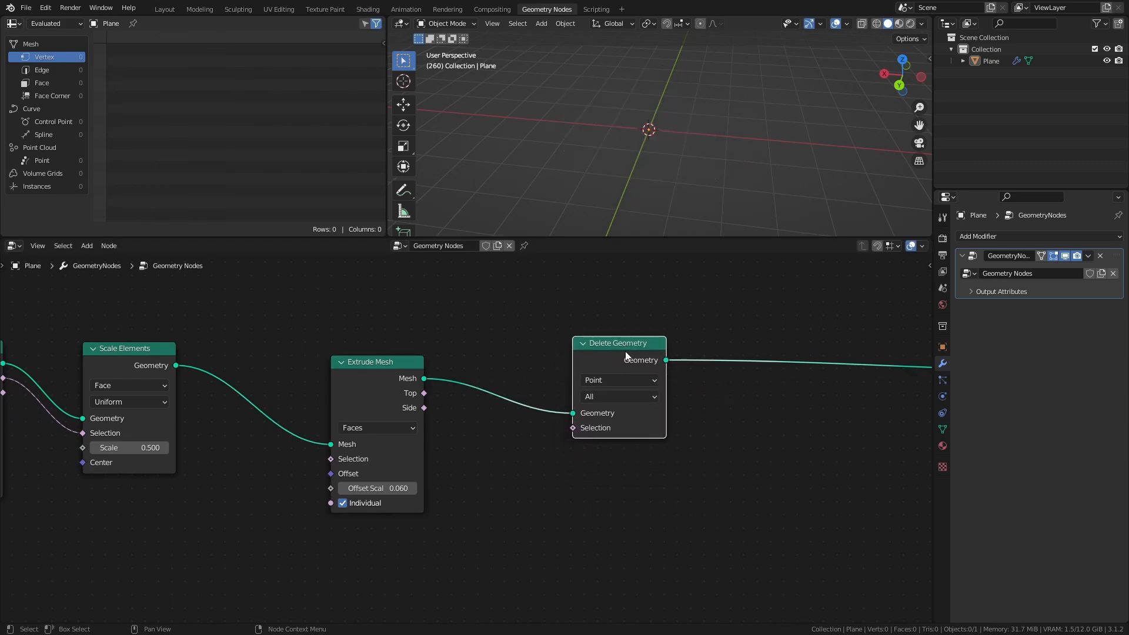
# Set Delete Geometry's domain to Face and connect the third Extrude Mesh's Top output to its Selection.
pyautogui.click(626, 380)
pyautogui.click(617, 412)
pyautogui.moveTo(624, 343); pyautogui.dragTo(616, 313)
pyautogui.moveTo(426, 394); pyautogui.dragTo(566, 398)
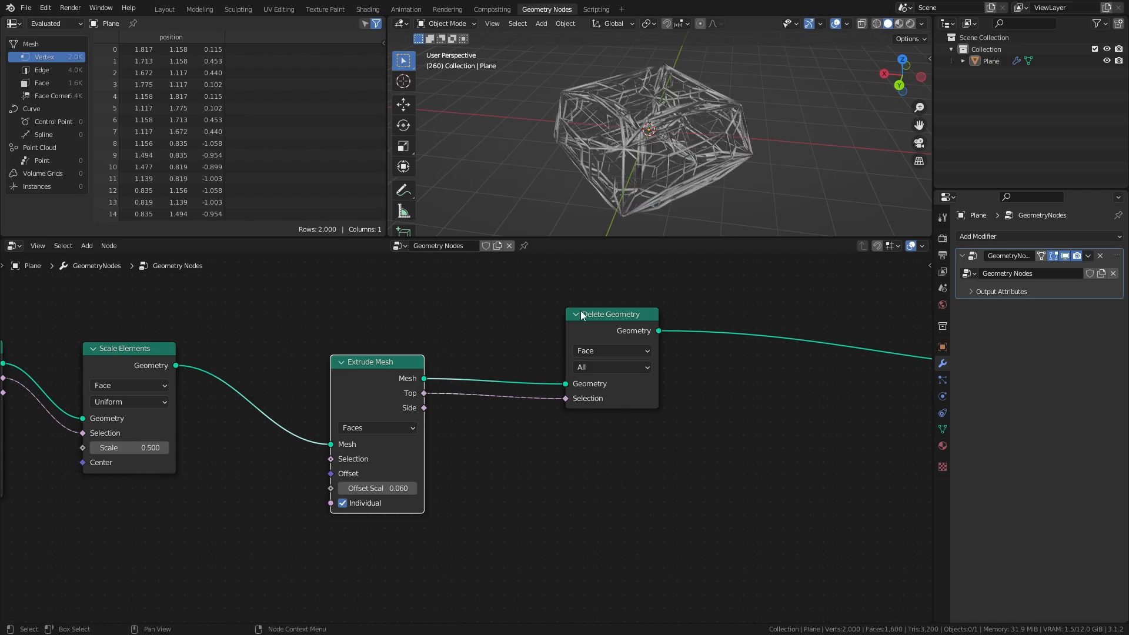
# Inspect the wireframe struts up close from several angles and save the file.
pyautogui.moveTo(615, 162); pyautogui.dragTo(679, 184, button='middle')
pyautogui.scroll(4, 689, 145)
pyautogui.moveTo(690, 146); pyautogui.dragTo(659, 172, button='middle')
pyautogui.hotkey('ctrl', 's')
pyautogui.scroll(-1, 654, 155)
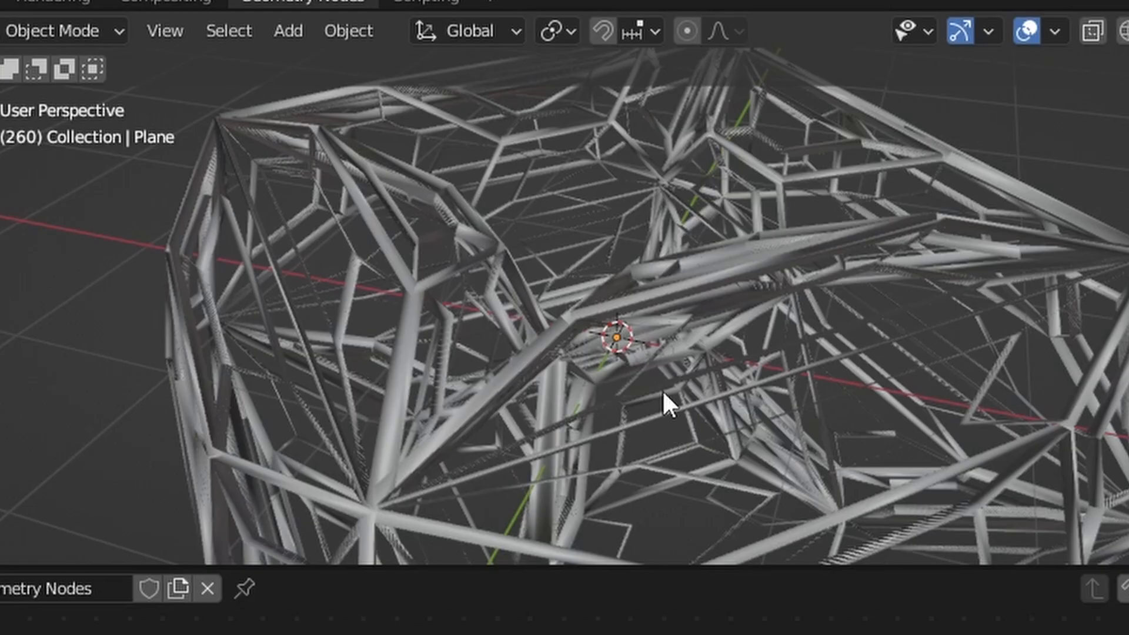
pyautogui.moveTo(696, 170); pyautogui.dragTo(721, 140, button='middle')
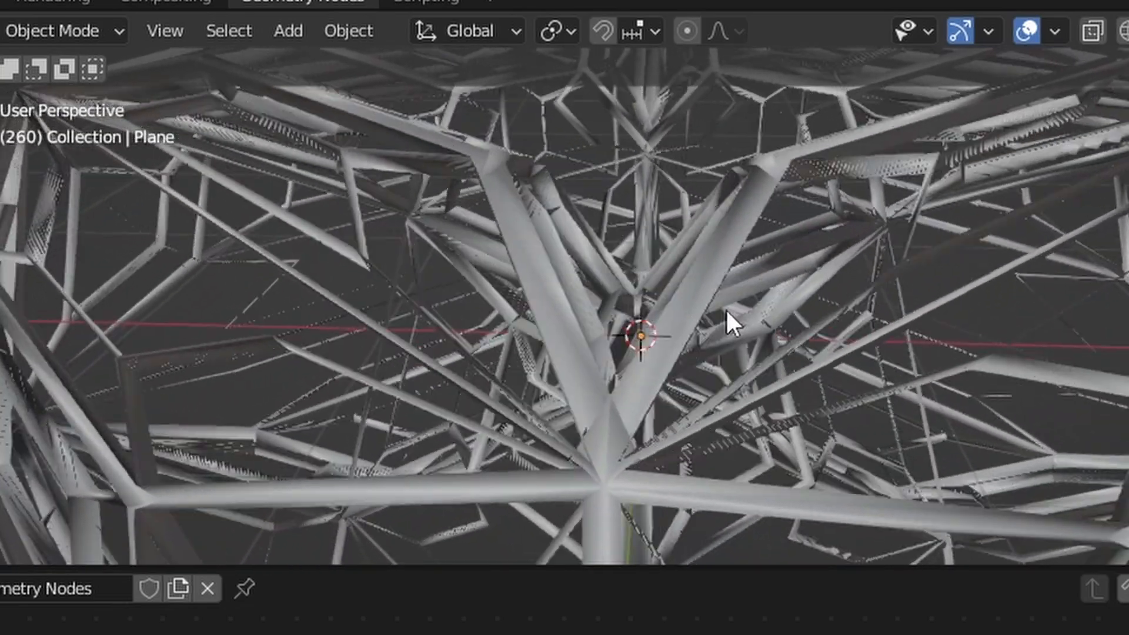
pyautogui.moveTo(727, 312); pyautogui.dragTo(633, 243, button='middle')
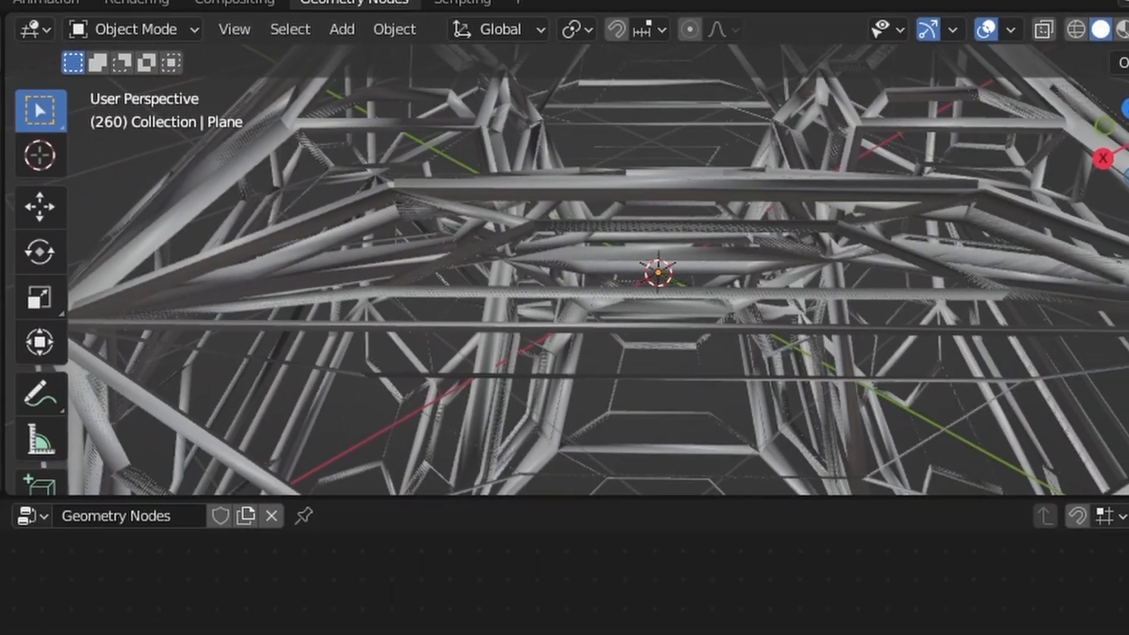
# Insert a Merge by Distance node after the Delete Geometry node.
pyautogui.hotkey('shift', 'a')
pyautogui.write('merg')
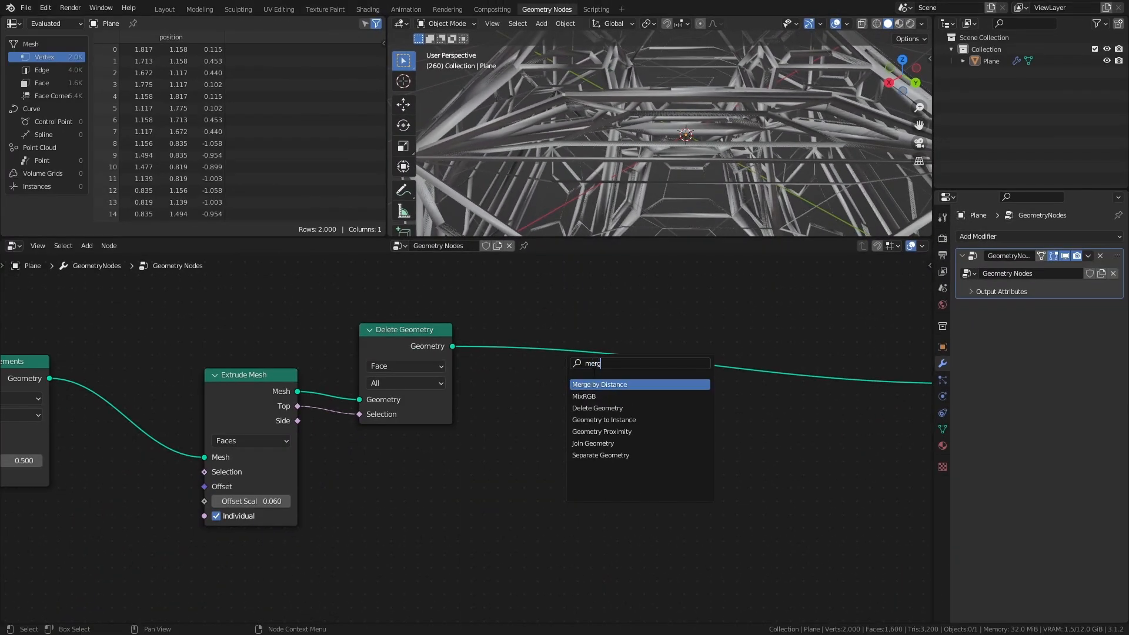
pyautogui.press('Return')
pyautogui.click(557, 360)
# Check the merged mesh in the viewport and insert a Join Geometry node just before the Group Output.
pyautogui.moveTo(694, 170); pyautogui.dragTo(591, 146, button='middle')
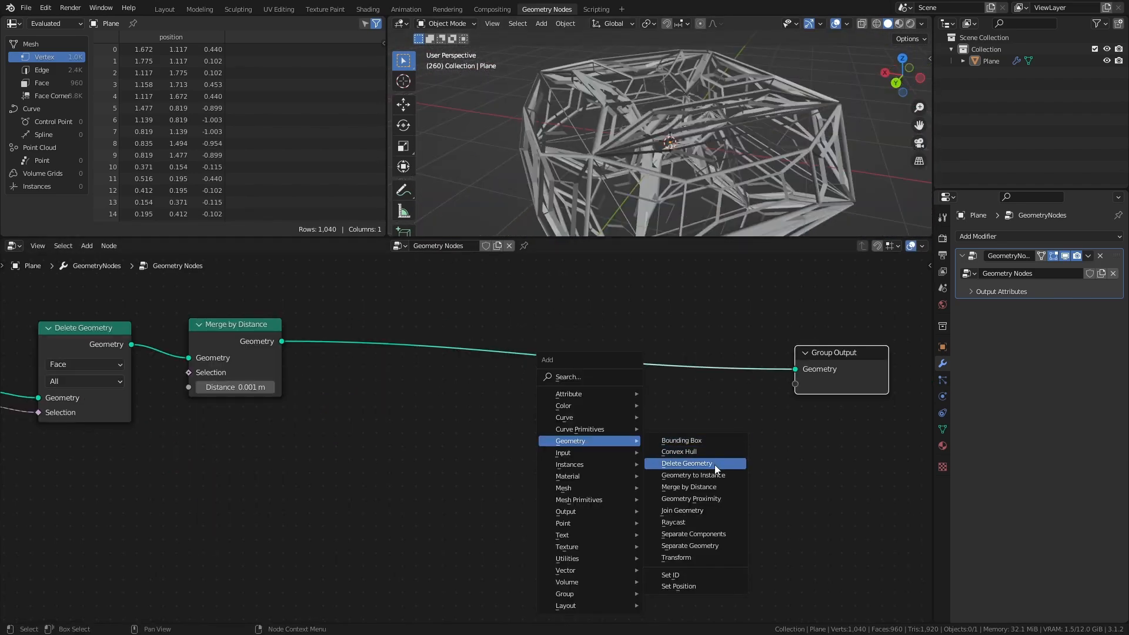
pyautogui.click(700, 511)
pyautogui.click(696, 337)
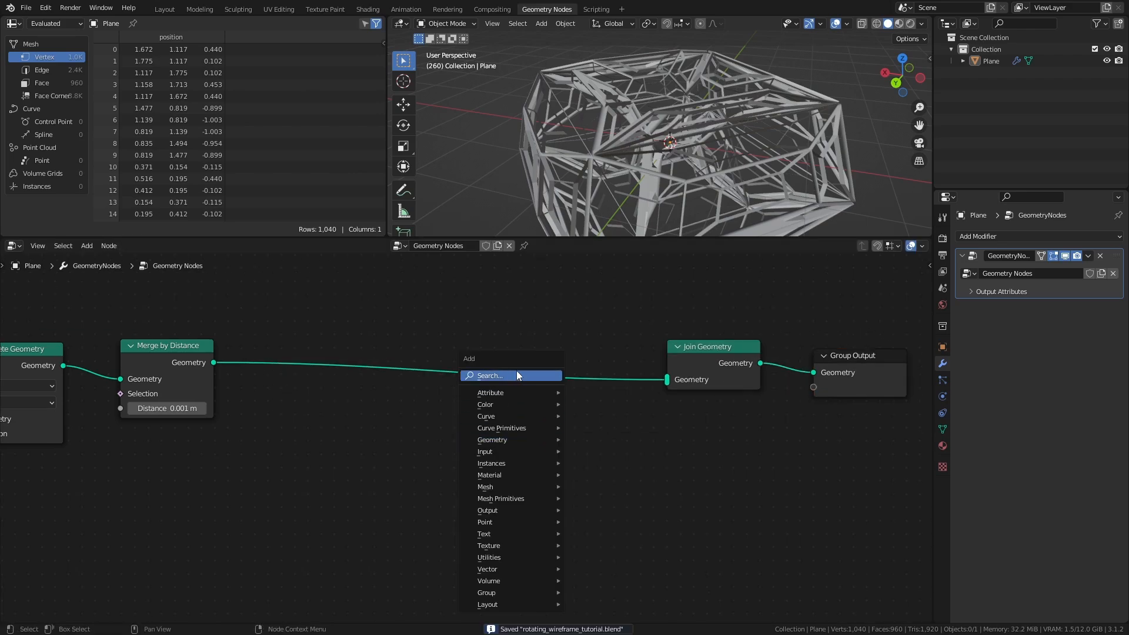
# Insert a Flip Faces node between Merge by Distance and Join Geometry, raised to leave room for a parallel branch.
pyautogui.click(517, 375)
pyautogui.write('fli')
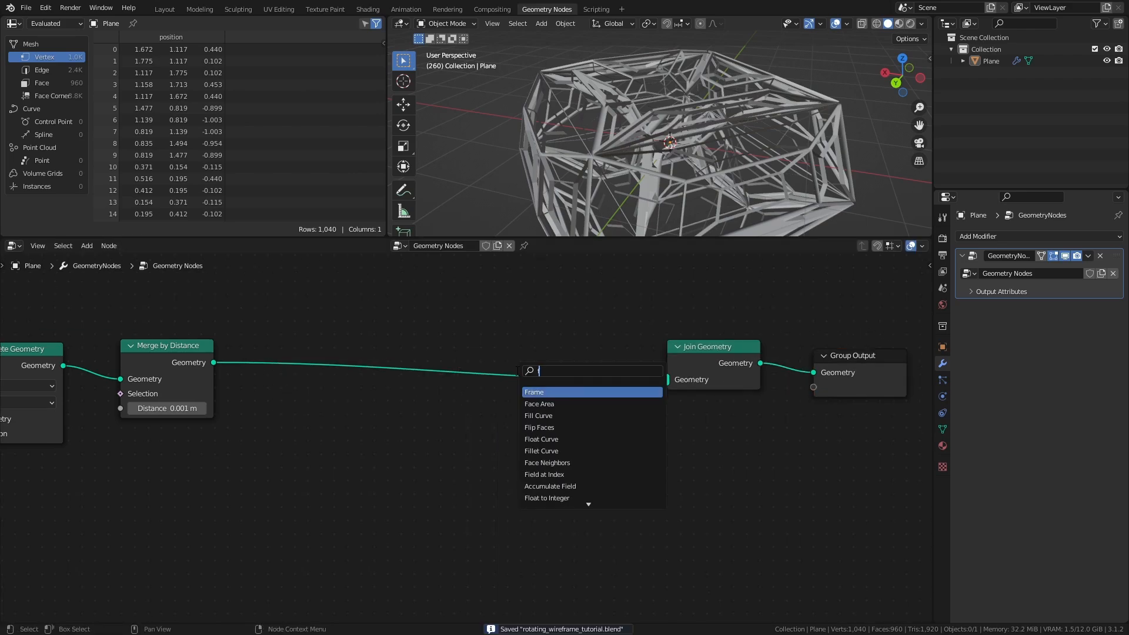
pyautogui.click(546, 391)
pyautogui.click(440, 366)
pyautogui.moveTo(453, 360); pyautogui.dragTo(453, 274)
# Add a parallel Extrude Mesh with Offset Scale 0.015, fed by Merge by Distance and connected to Join Geometry.
pyautogui.hotkey('shift', 'a')
pyautogui.click(407, 395)
pyautogui.write('ext')
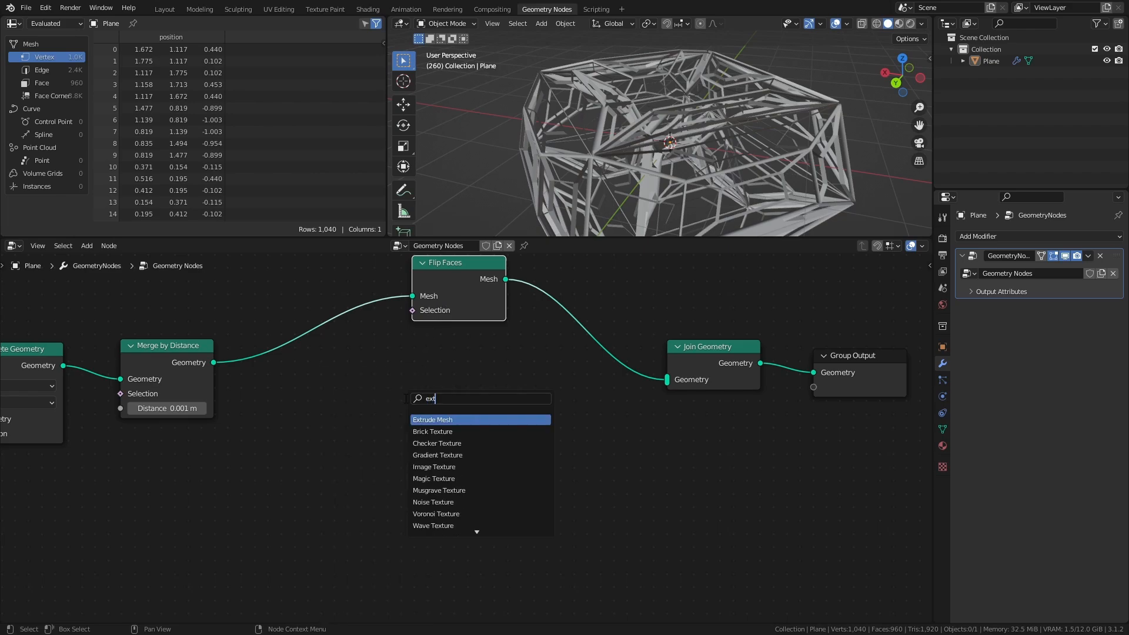
pyautogui.click(443, 419)
pyautogui.click(443, 418)
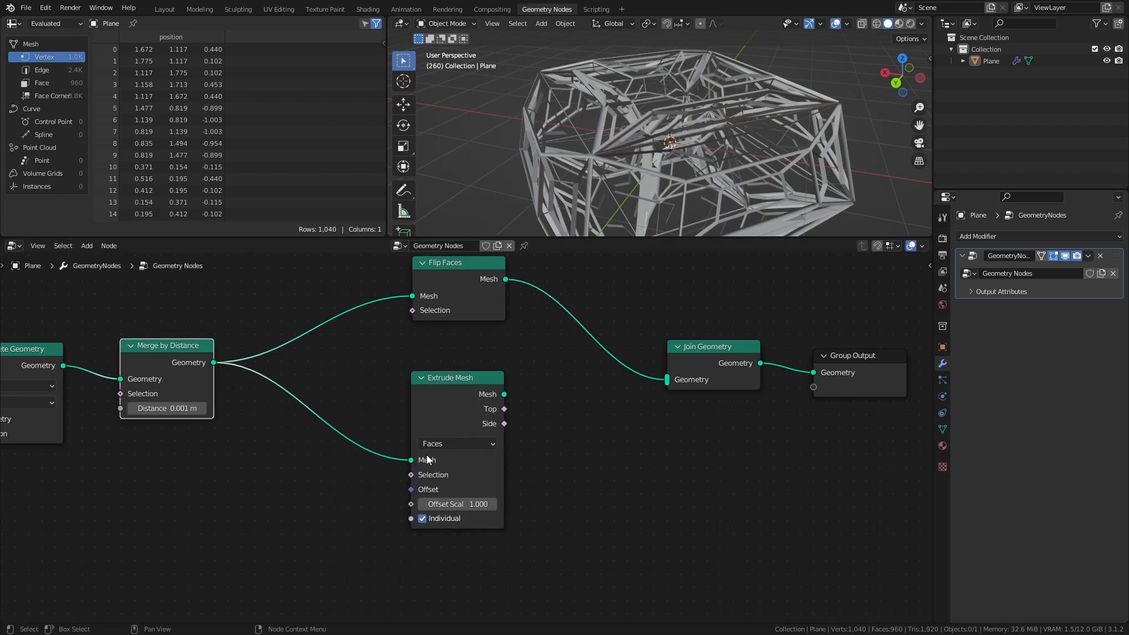
pyautogui.moveTo(504, 394); pyautogui.dragTo(667, 385)
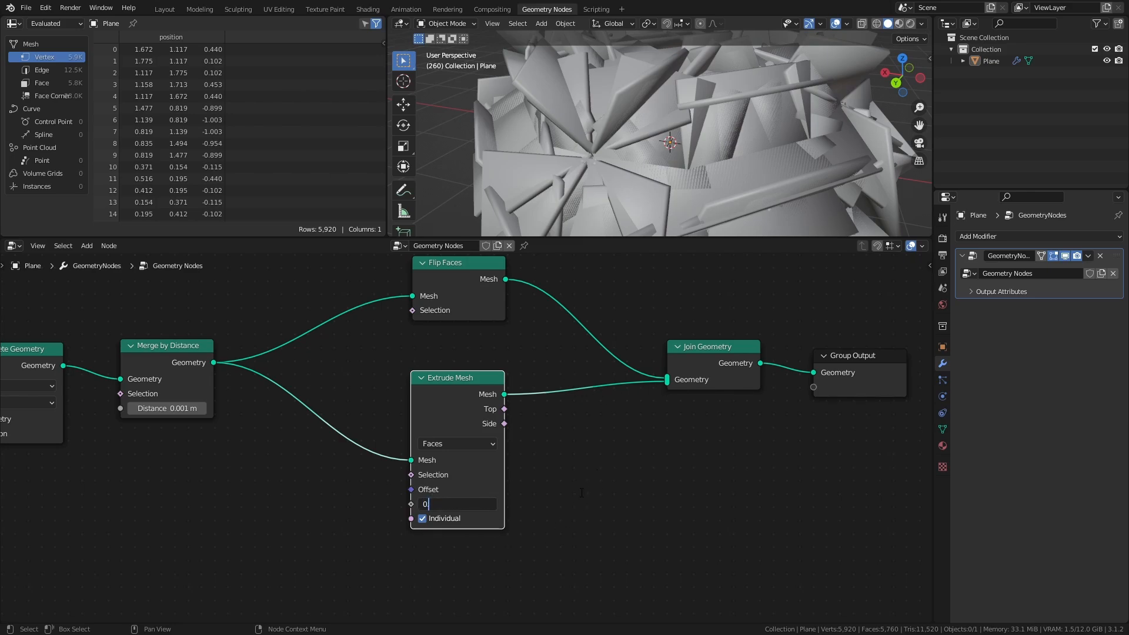
pyautogui.press('Return')
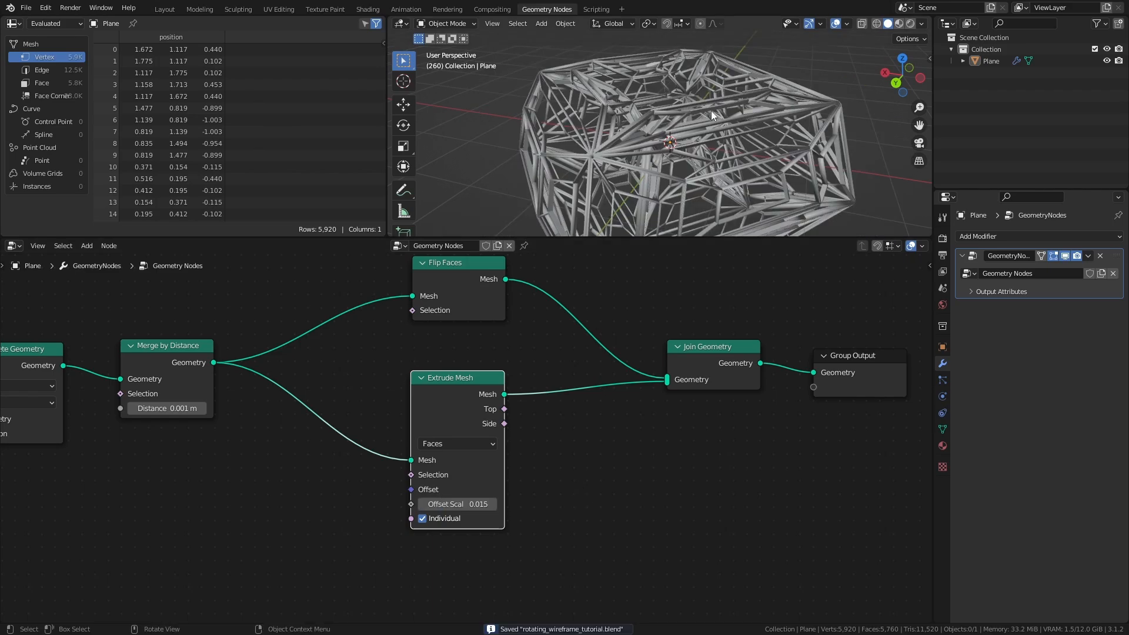
pyautogui.moveTo(711, 111); pyautogui.dragTo(659, 139, button='middle')
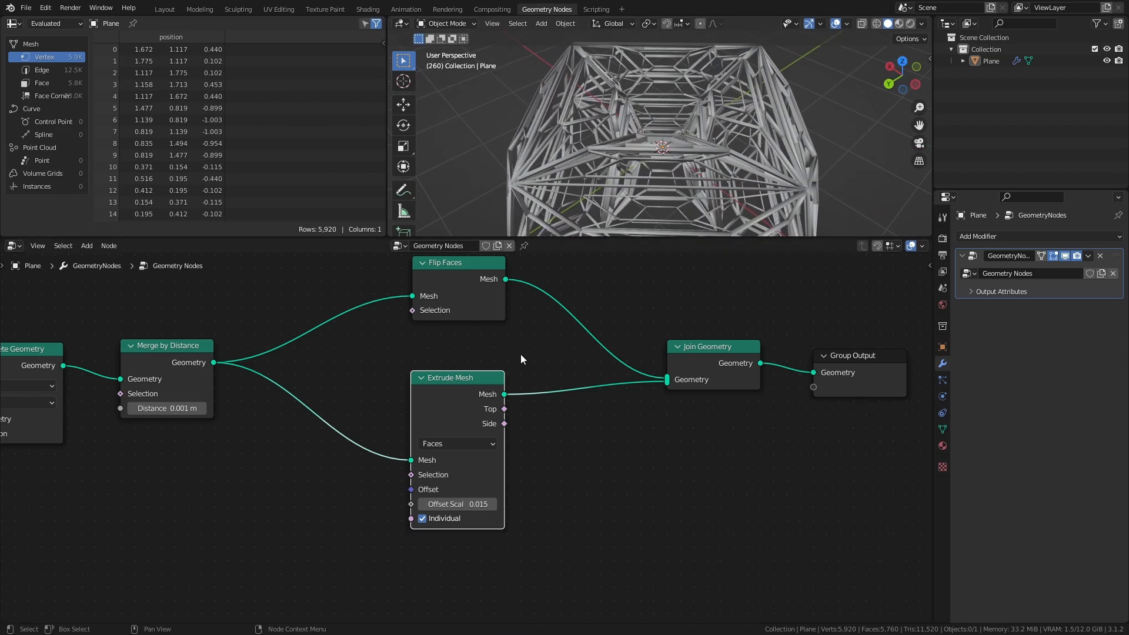
pyautogui.scroll(2, 521, 354)
# In the extrude_flip_faces.blend demo file, insert an Extrude Mesh node between Group Input and Group Output and view the plane from below.
pyautogui.hotkey('ctrl', 's')
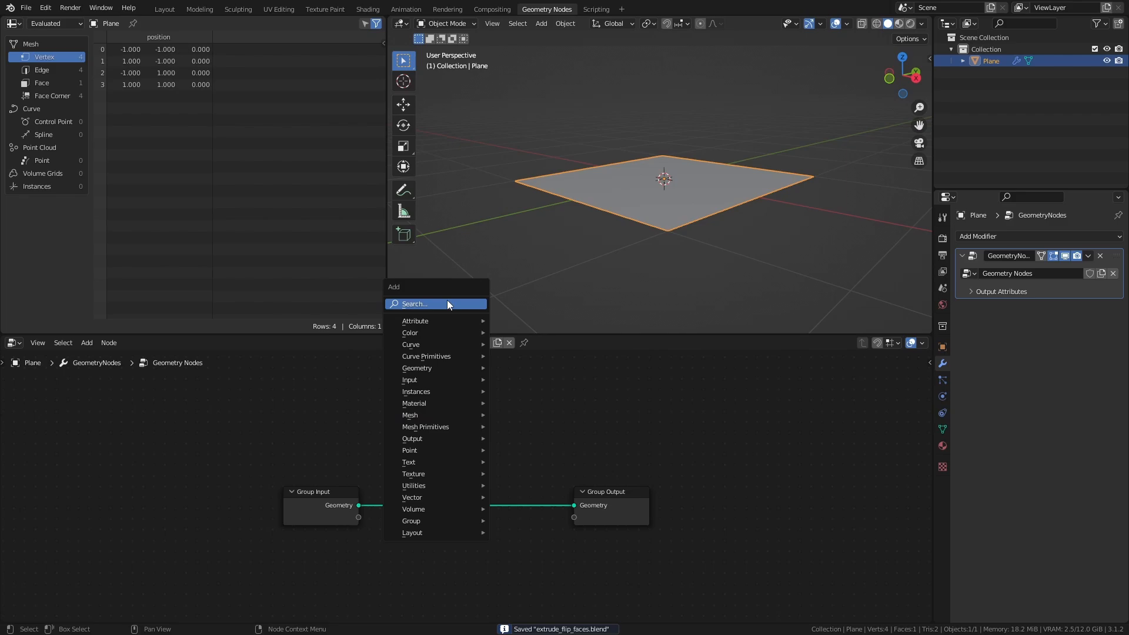
pyautogui.write('ex')
pyautogui.press('Return')
pyautogui.click(458, 548)
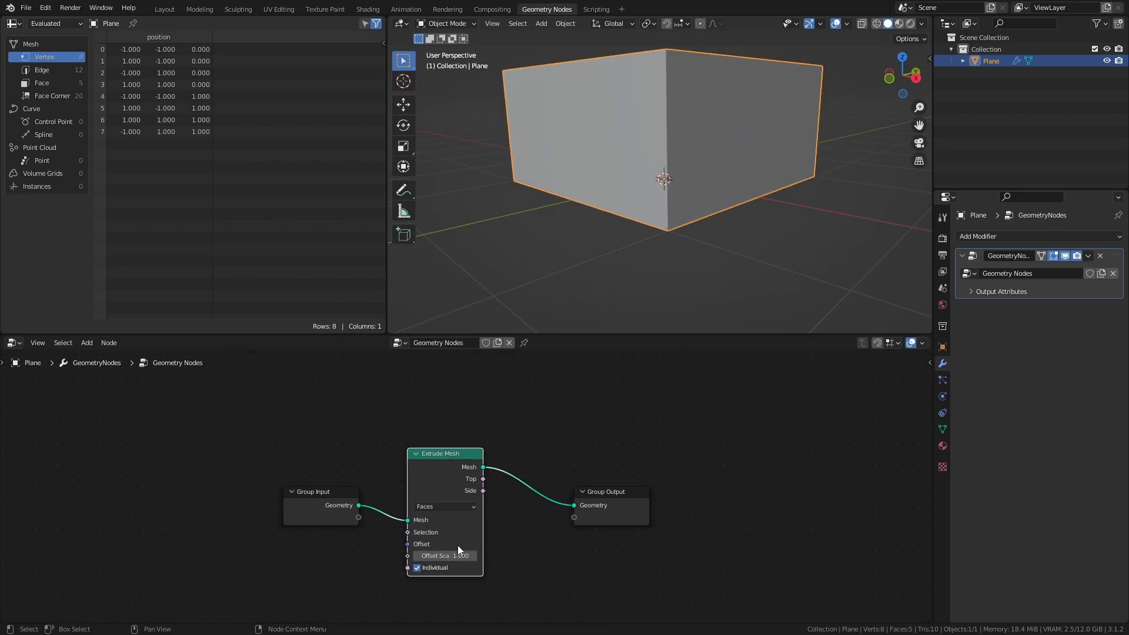
pyautogui.moveTo(683, 275); pyautogui.dragTo(610, 198, button='middle')
pyautogui.moveTo(606, 437); pyautogui.dragTo(608, 393, button='middle')
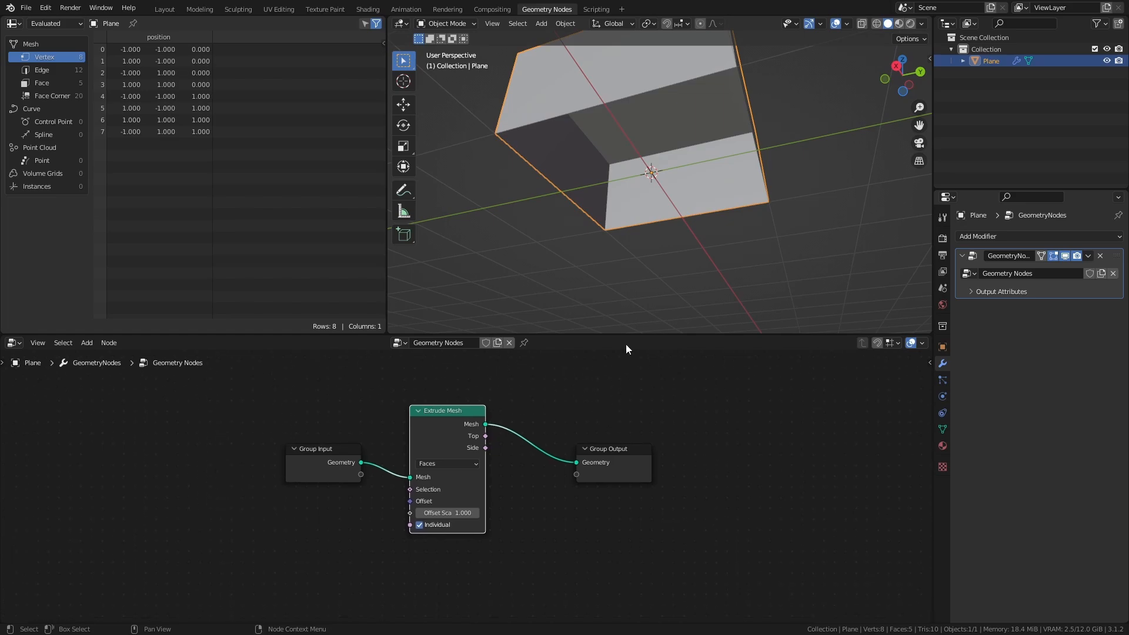
# Enlarge the node editor and spread the demo nodes apart, with Extrude Mesh below Group Input and Group Output.
pyautogui.moveTo(628, 334); pyautogui.dragTo(628, 252)
pyautogui.moveTo(588, 421); pyautogui.dragTo(668, 336)
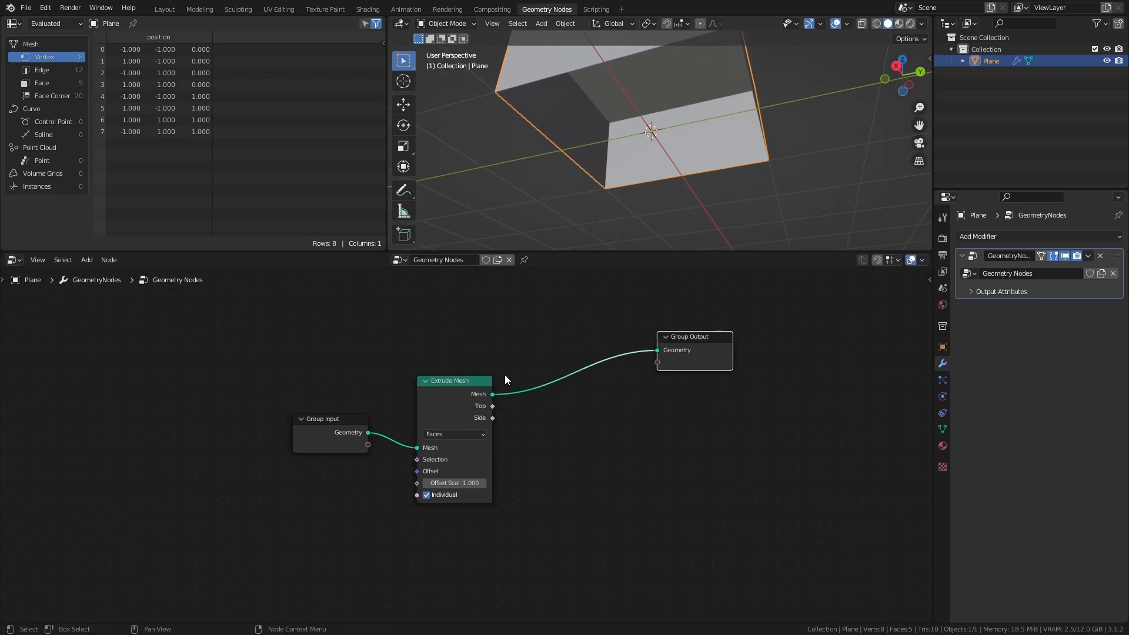
pyautogui.moveTo(443, 388); pyautogui.dragTo(486, 493)
pyautogui.moveTo(337, 428); pyautogui.dragTo(321, 378)
# Insert a Join Geometry node before the Group Output and also connect the Group Input's Geometry to it.
pyautogui.hotkey('shift', 'a')
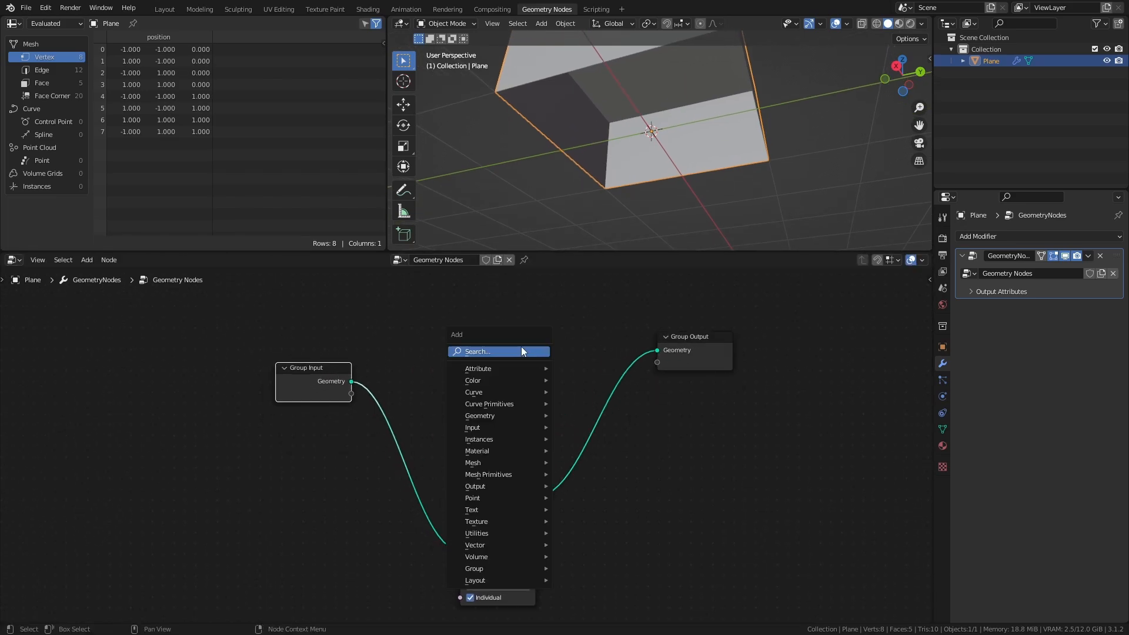
pyautogui.click(521, 347)
pyautogui.write('joi')
pyautogui.click(556, 380)
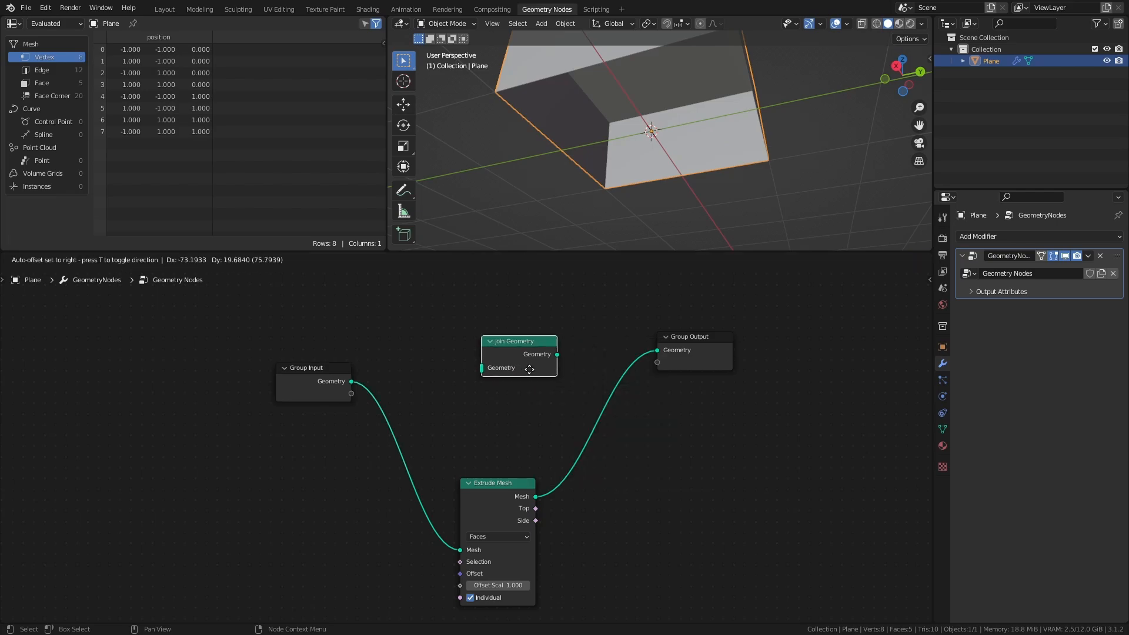
pyautogui.click(653, 392)
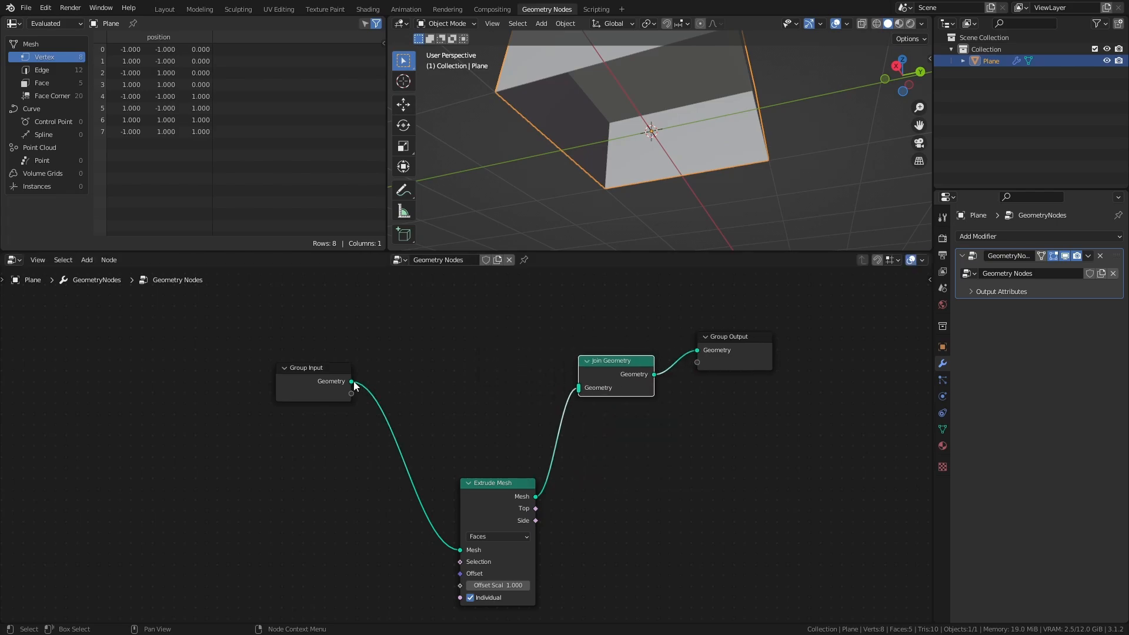
pyautogui.moveTo(579, 387); pyautogui.dragTo(579, 387)
# Save the demo file and turn on the Face Orientation overlay in the viewport.
pyautogui.moveTo(677, 138); pyautogui.dragTo(753, 148, button='middle')
pyautogui.hotkey('ctrl', 's')
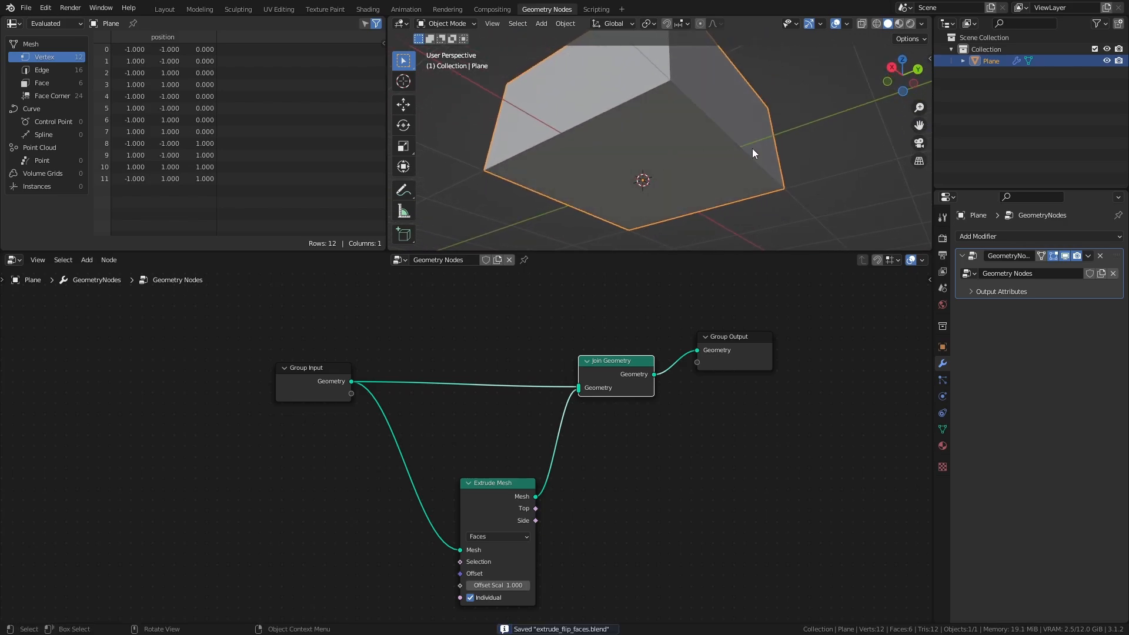
pyautogui.click(848, 24)
pyautogui.click(774, 237)
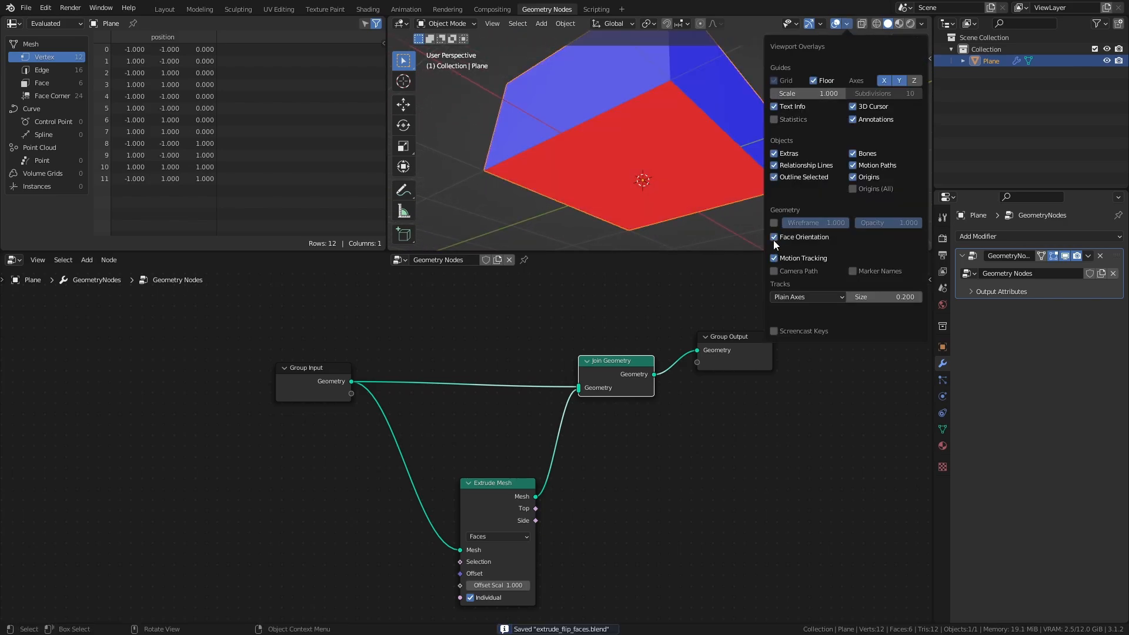
# Insert a Flip Faces node between Group Input and Join Geometry and check the face orientation around the box.
pyautogui.moveTo(736, 125); pyautogui.dragTo(688, 154, button='middle')
pyautogui.moveTo(507, 357); pyautogui.dragTo(517, 347, button='middle')
pyautogui.hotkey('shift', 'a')
pyautogui.click(510, 347)
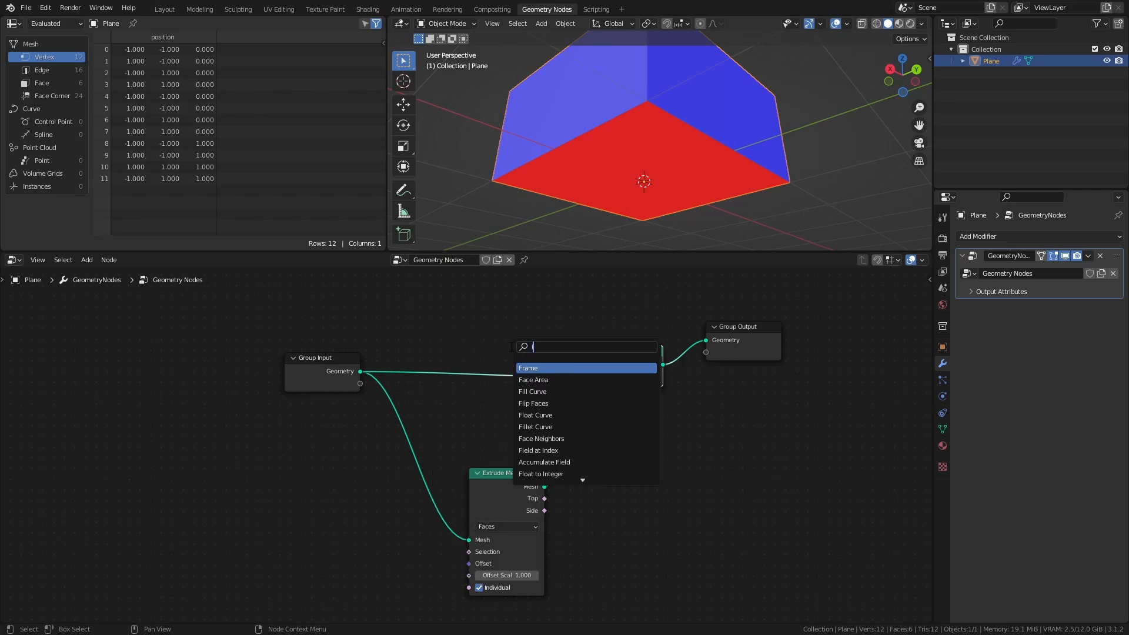
pyautogui.write('flip')
pyautogui.click(542, 368)
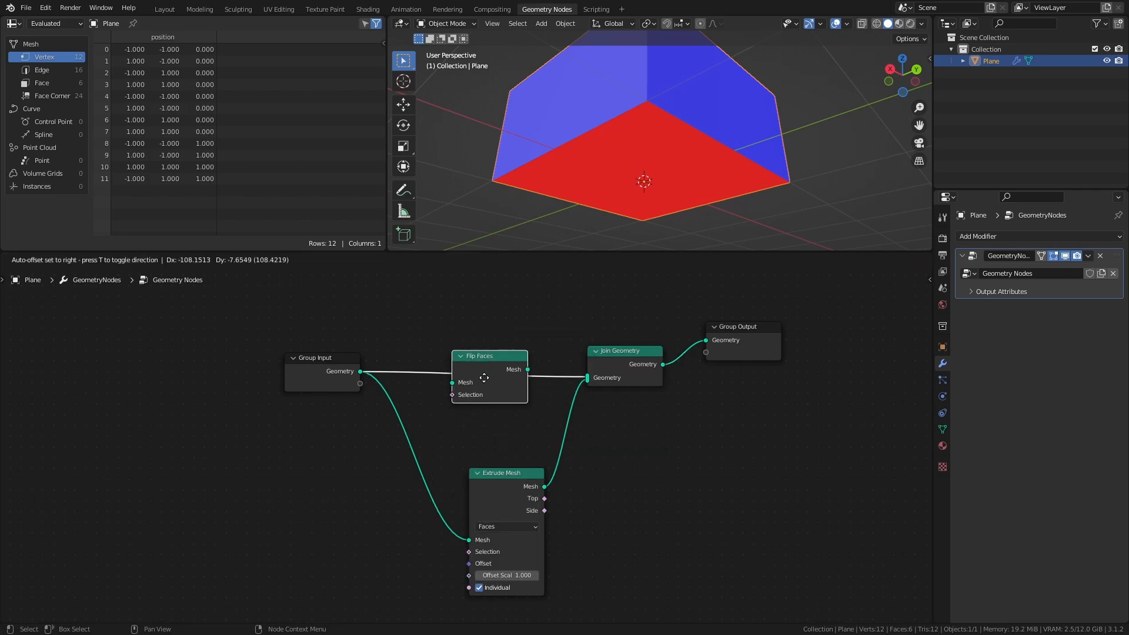
pyautogui.click(490, 371)
pyautogui.moveTo(652, 138); pyautogui.dragTo(427, 151, button='middle')
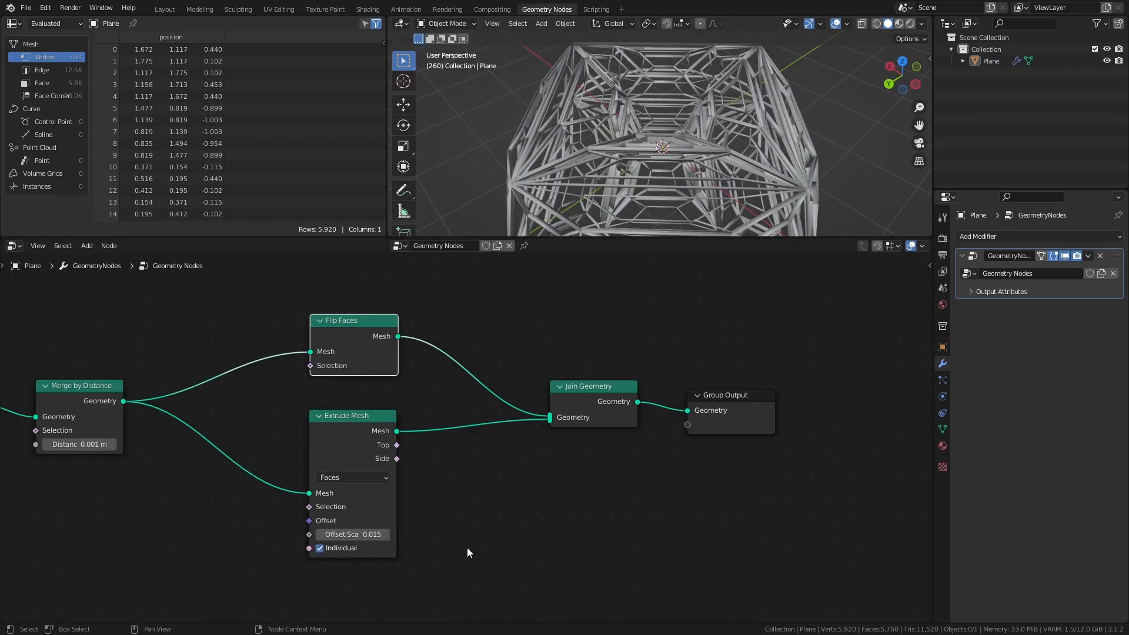
# Back in the wireframe file, insert a Merge by Distance node between Join Geometry and Group Output and check the mesh.
pyautogui.moveTo(595, 526); pyautogui.dragTo(416, 532, button='middle')
pyautogui.moveTo(531, 431); pyautogui.dragTo(681, 428)
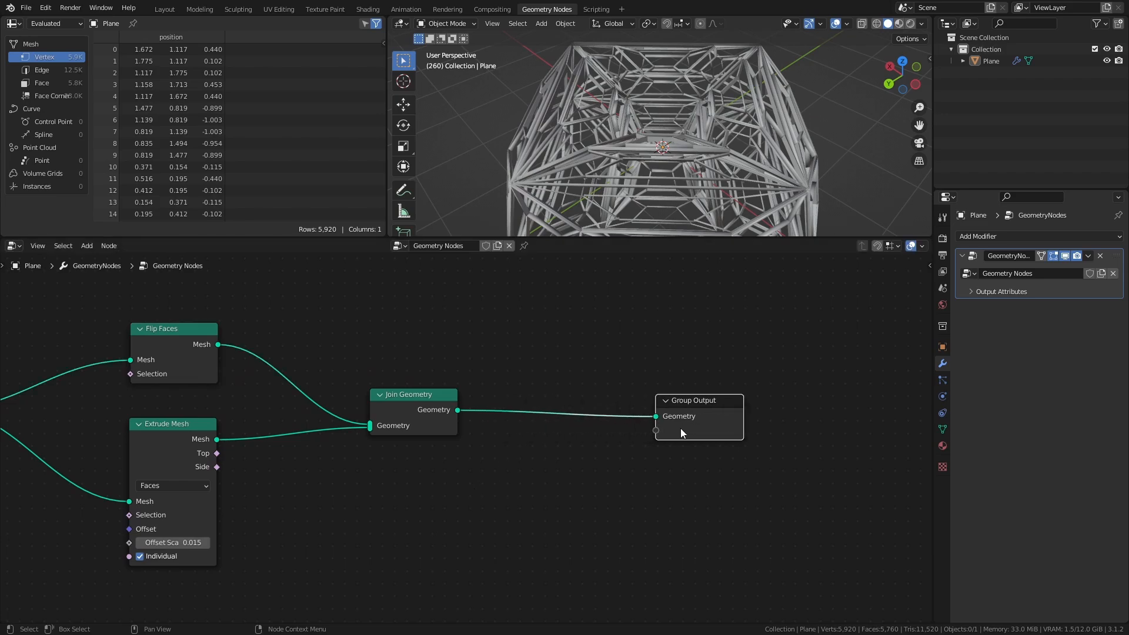
pyautogui.hotkey('shift', 'a')
pyautogui.click(606, 392)
pyautogui.write('merg')
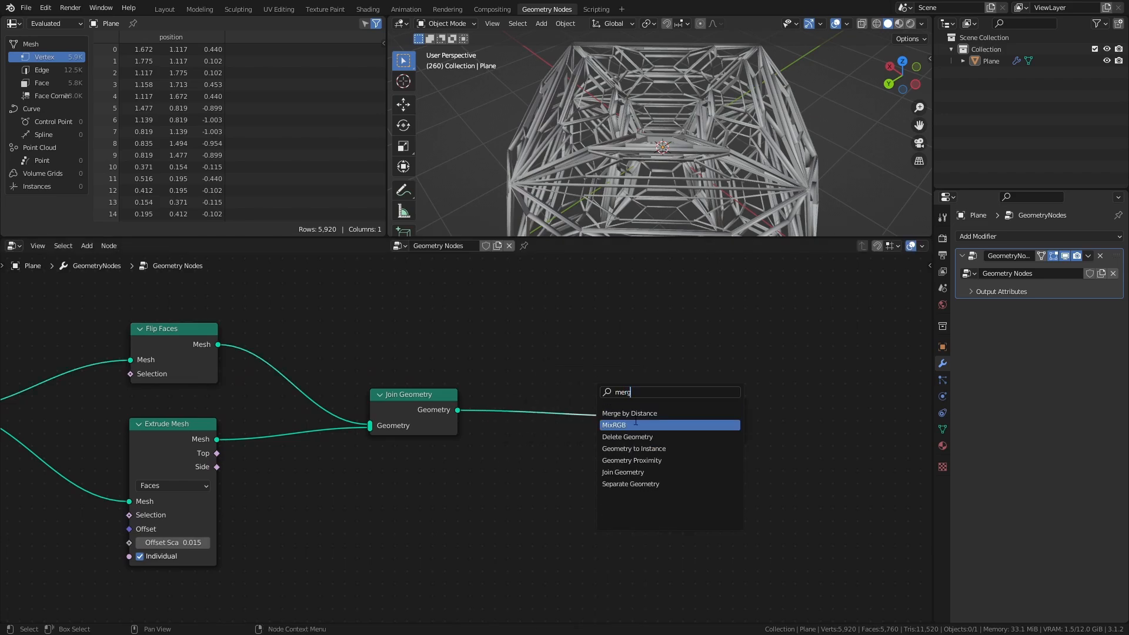
pyautogui.click(630, 414)
pyautogui.click(544, 404)
pyautogui.moveTo(648, 196); pyautogui.dragTo(760, 132, button='middle')
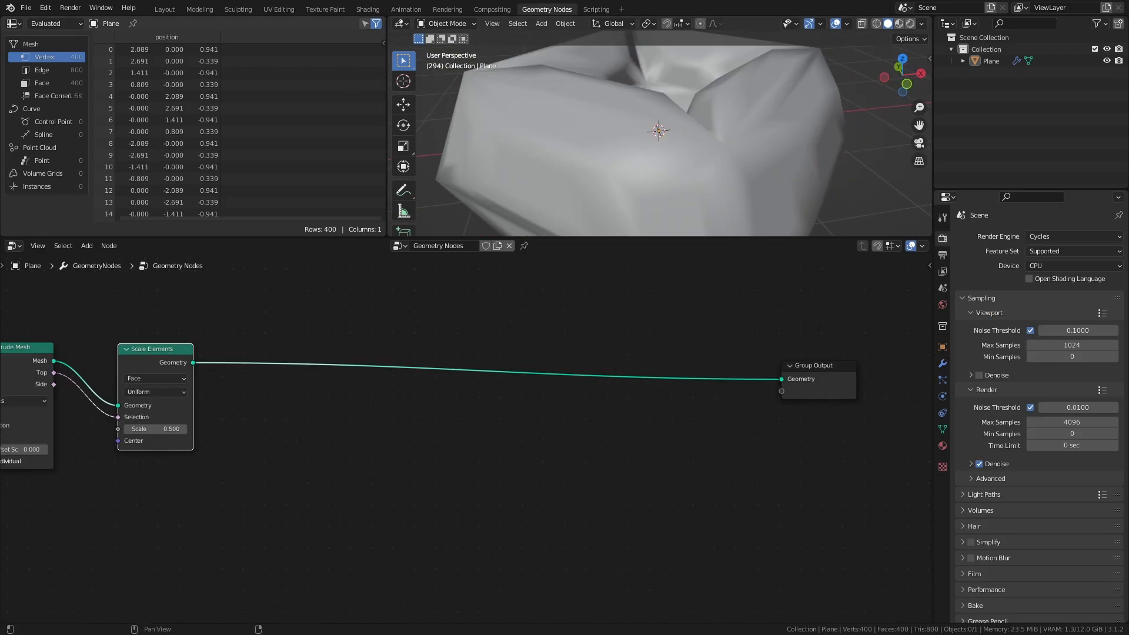
# Insert a Delete Geometry node after Scale Elements, set to the Face domain and Only Faces mode, and check the wire mesh.
pyautogui.moveTo(460, 402); pyautogui.dragTo(477, 390, button='middle')
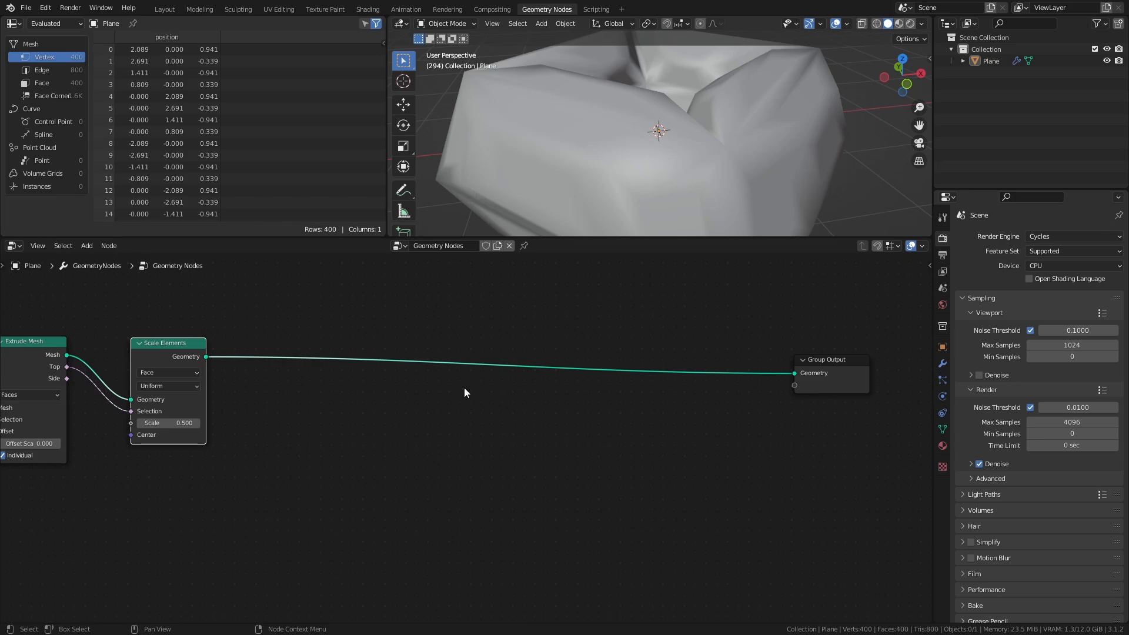
pyautogui.hotkey('shift', 'a')
pyautogui.write('del')
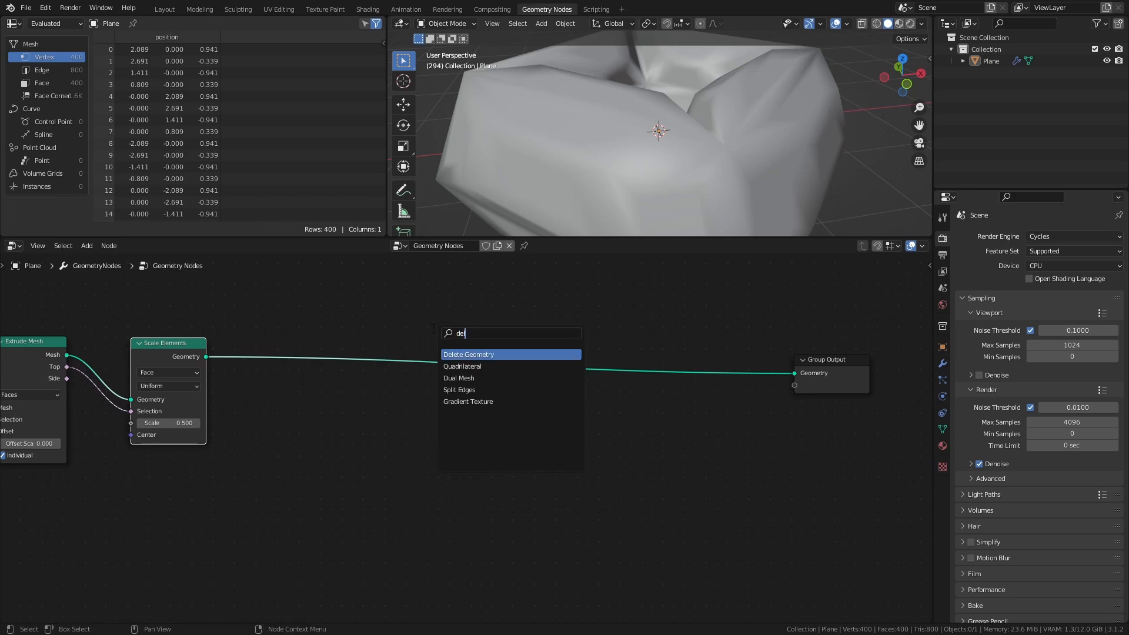
pyautogui.write('e')
pyautogui.click(483, 354)
pyautogui.click(337, 366)
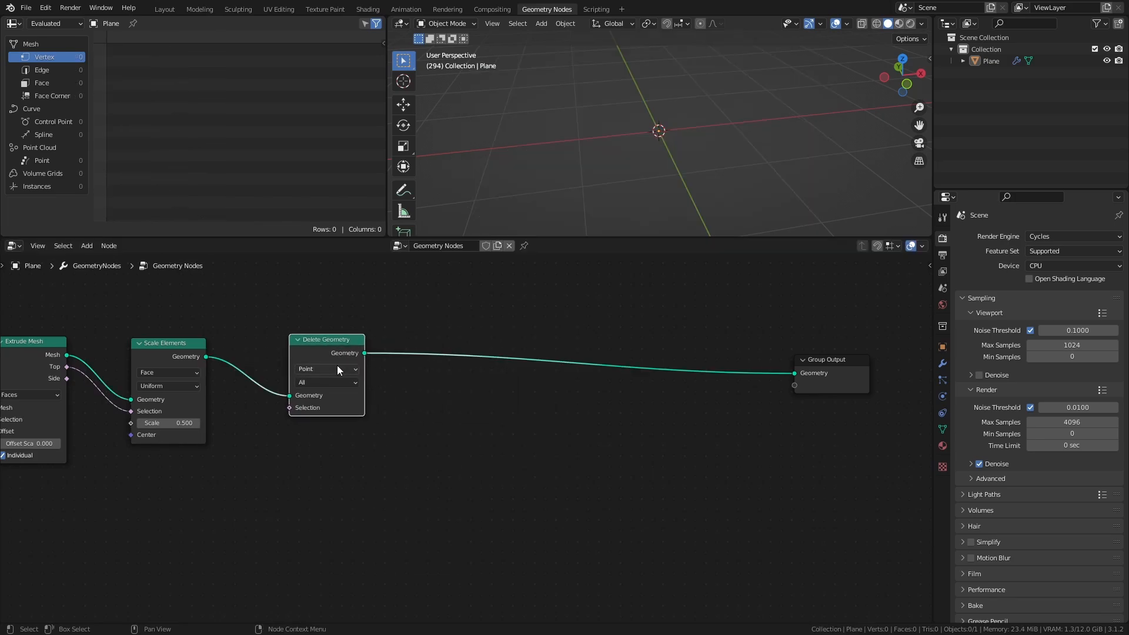
pyautogui.click(337, 367)
pyautogui.click(341, 383)
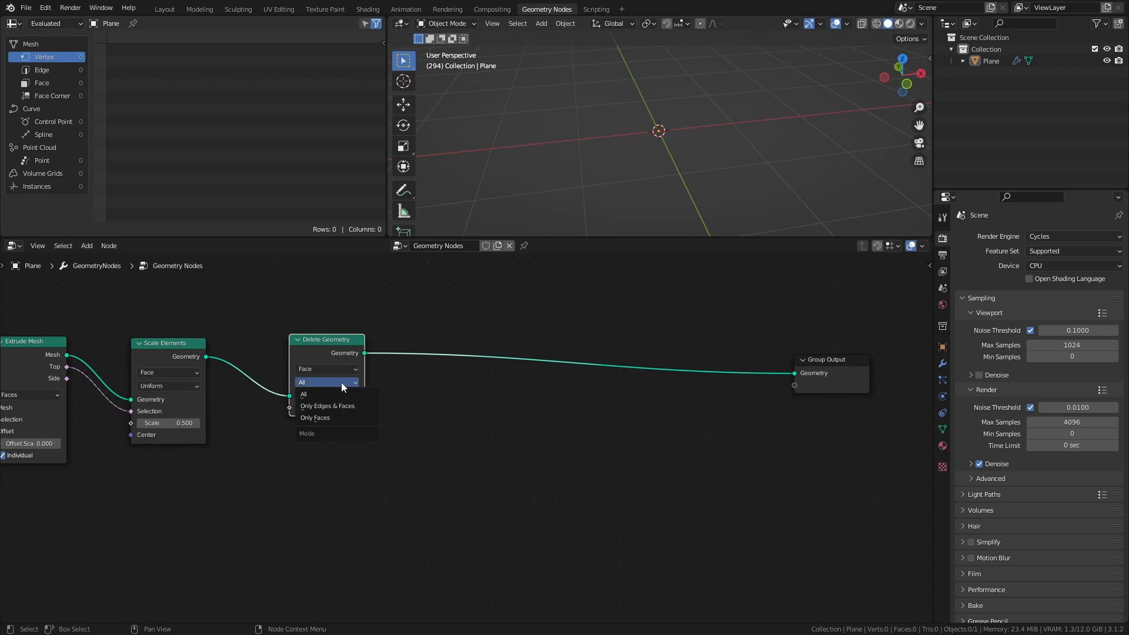
pyautogui.click(343, 418)
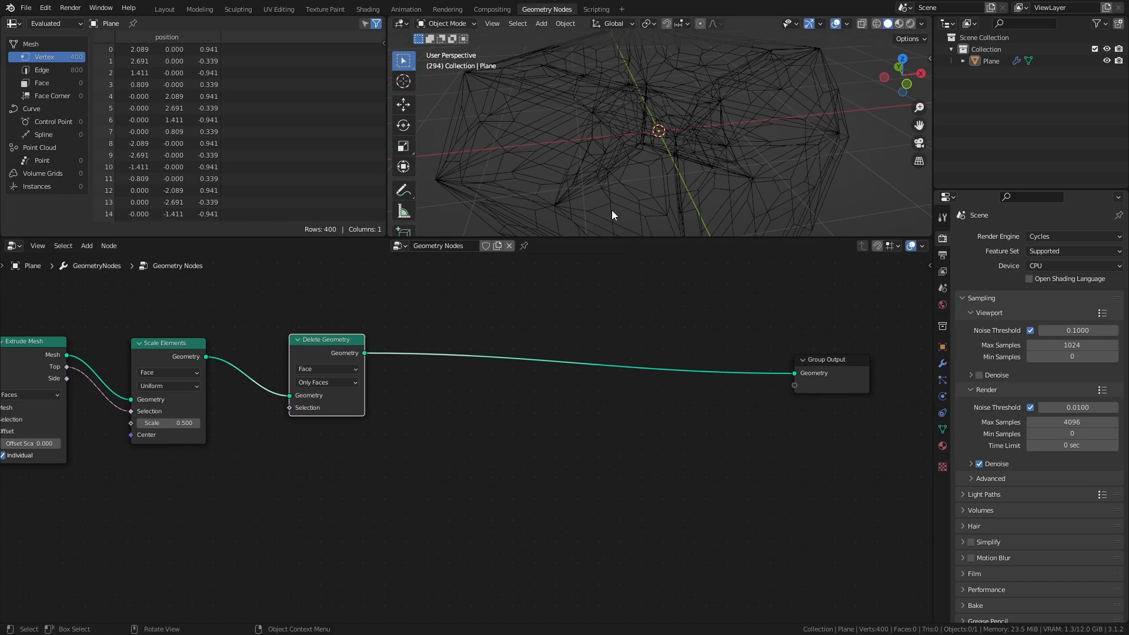
pyautogui.moveTo(612, 210); pyautogui.dragTo(599, 168, button='middle')
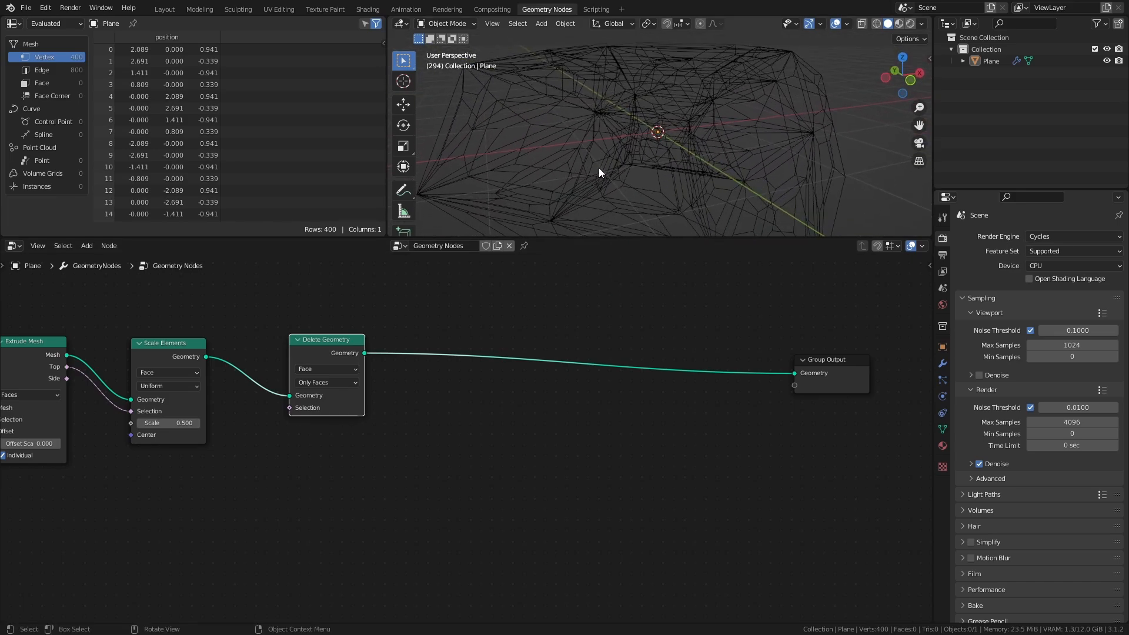
# Insert a Mesh to Curve node between Delete Geometry and Group Output.
pyautogui.hotkey('shift', 'a')
pyautogui.write('mesh to')
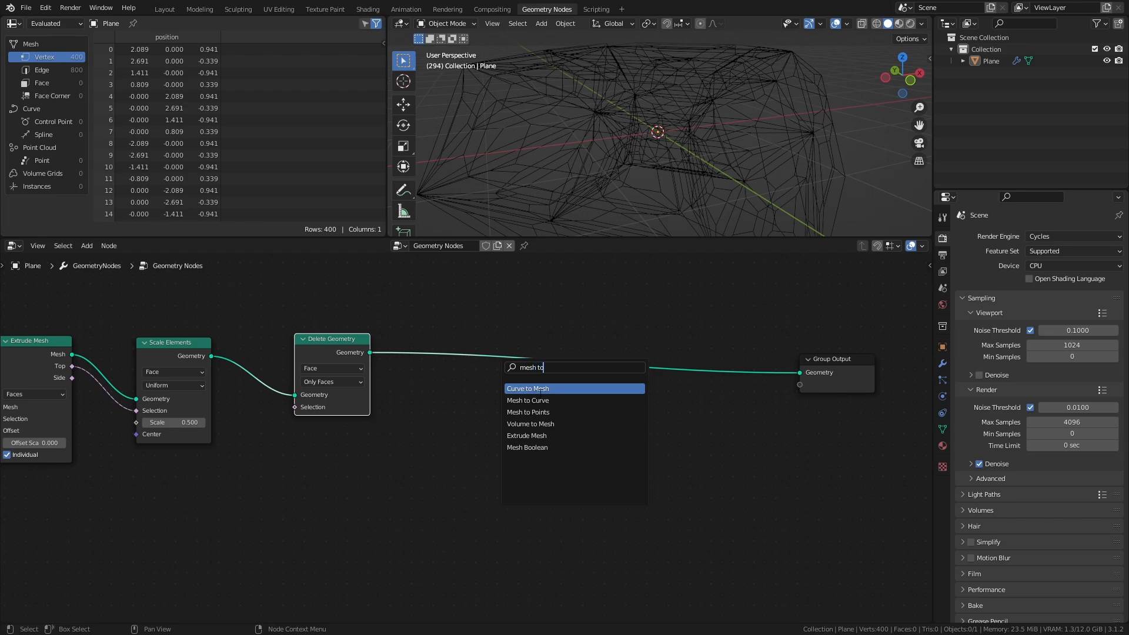
pyautogui.click(539, 400)
pyautogui.click(456, 369)
pyautogui.moveTo(621, 402); pyautogui.dragTo(578, 403, button='middle')
# Insert a Curve to Mesh node between Mesh to Curve and Group Output.
pyautogui.hotkey('shift', 'a')
pyautogui.write('curve to')
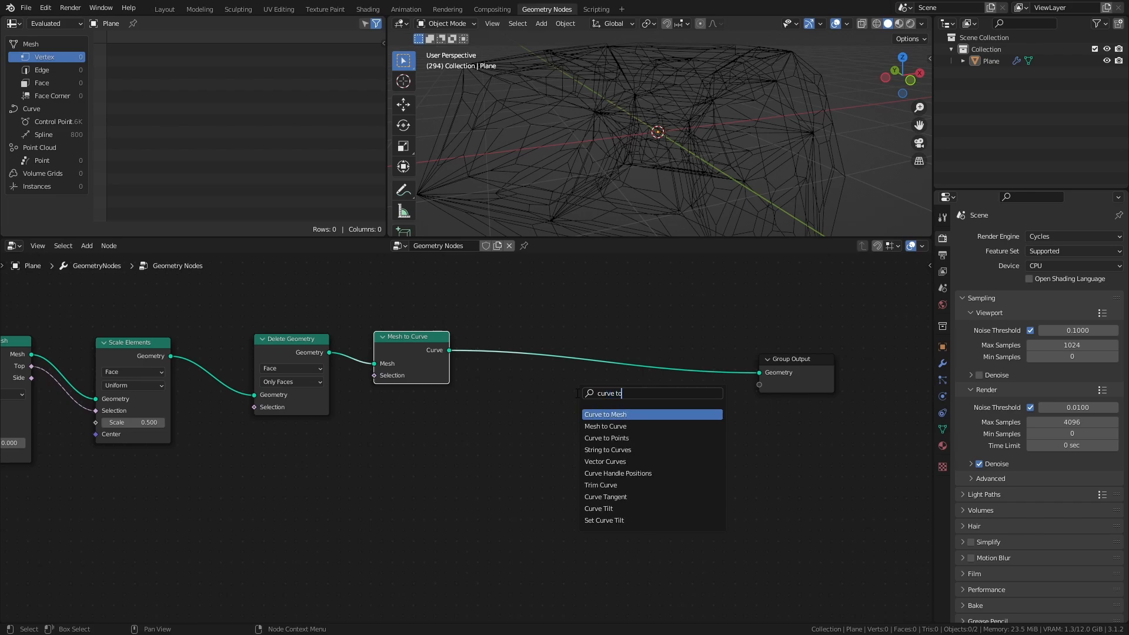
pyautogui.click(609, 414)
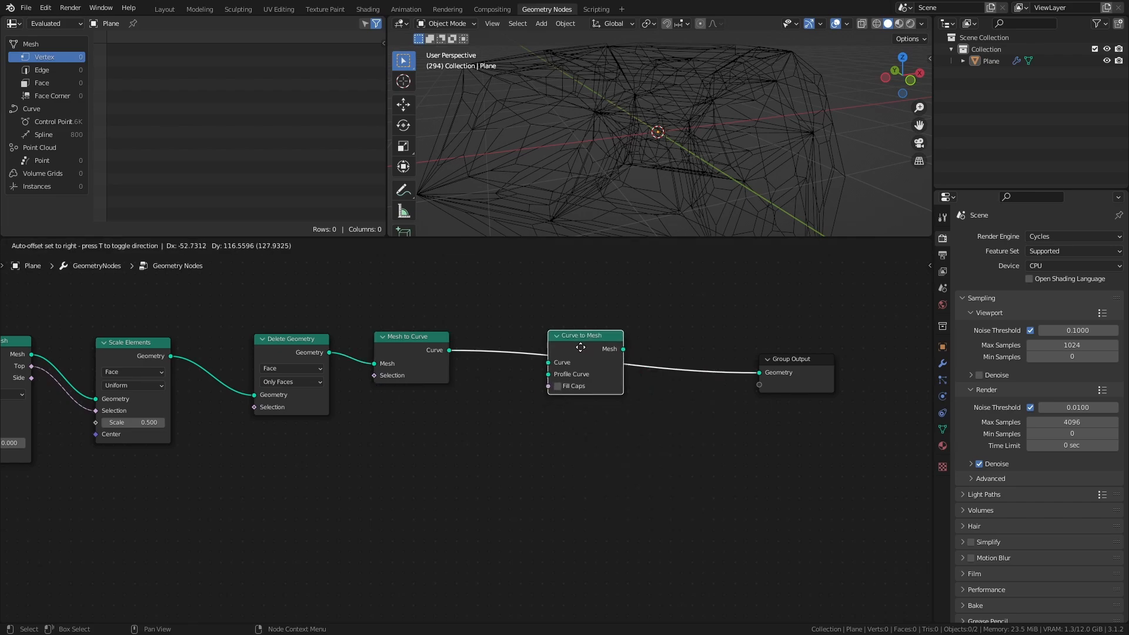
pyautogui.click(583, 347)
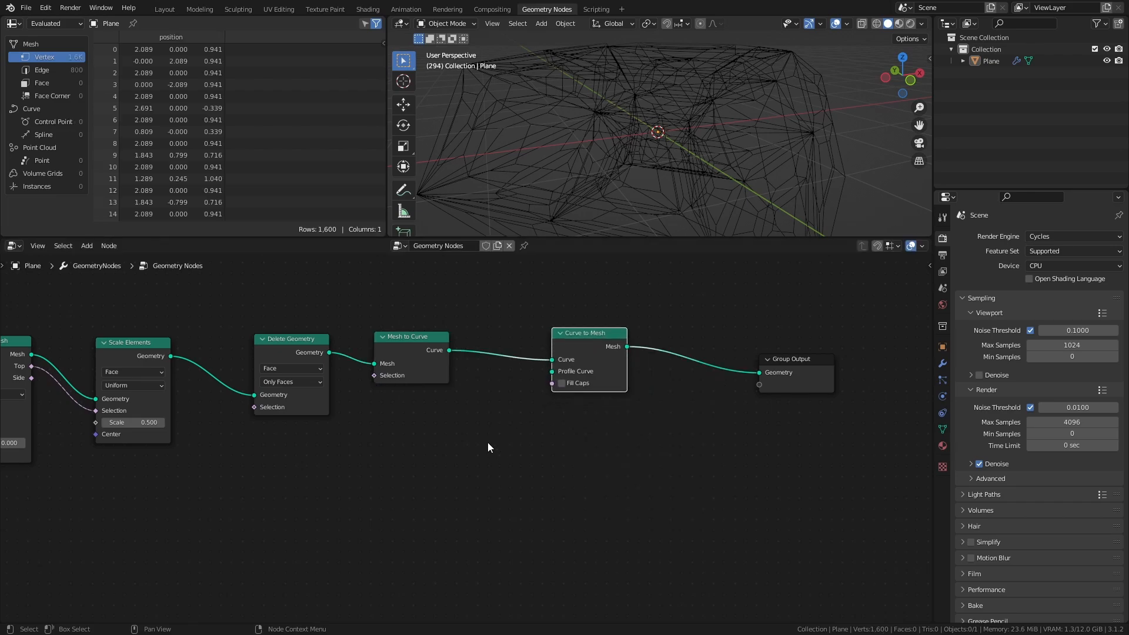
# Add a Curve Circle node with resolution 4, feed it into Curve to Mesh's Profile Curve, and save the file.
pyautogui.hotkey('shift', 'a')
pyautogui.moveTo(488, 444)
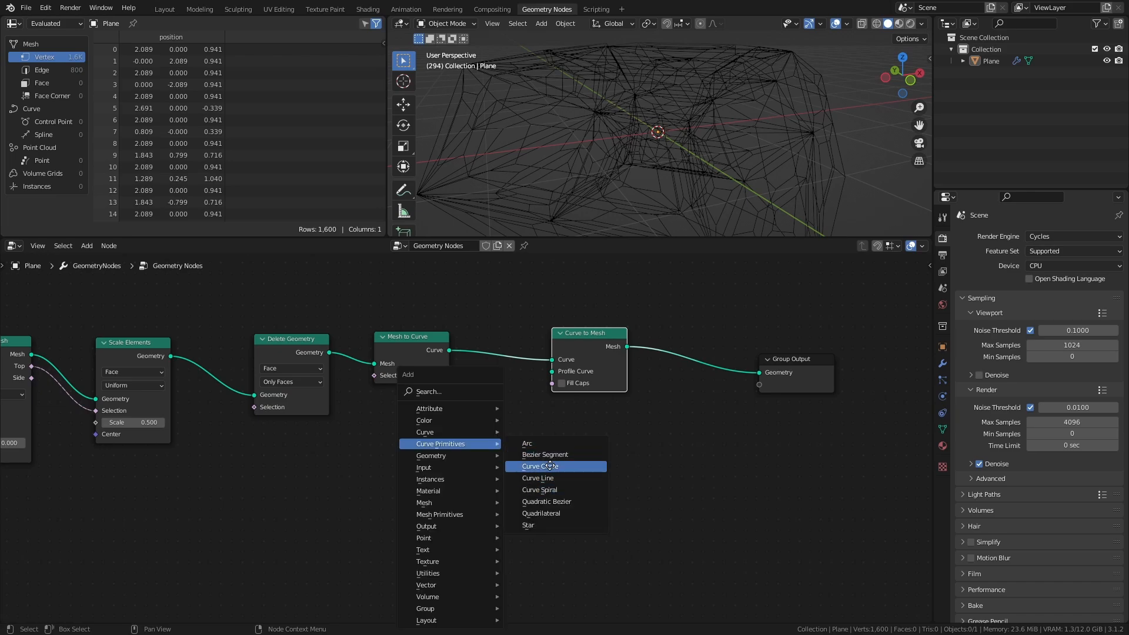
pyautogui.click(550, 466)
pyautogui.click(388, 425)
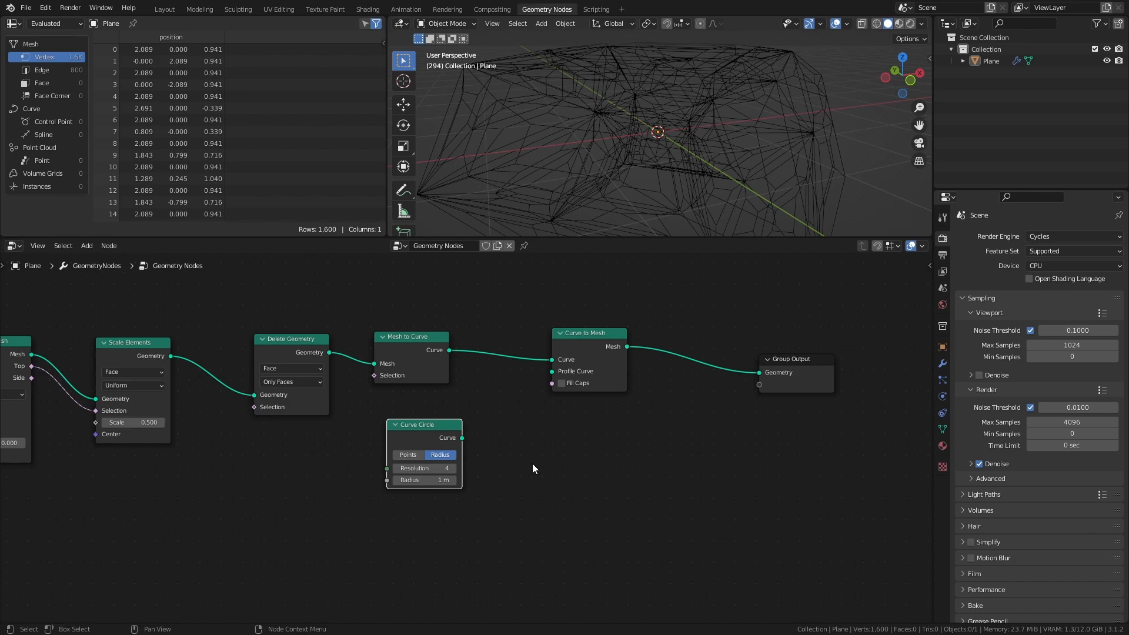
pyautogui.click(425, 480)
pyautogui.moveTo(461, 438); pyautogui.dragTo(551, 371)
pyautogui.moveTo(621, 88); pyautogui.dragTo(682, 136, button='middle')
pyautogui.hotkey('ctrl', 's')
pyautogui.moveTo(748, 177); pyautogui.dragTo(665, 152, button='middle')
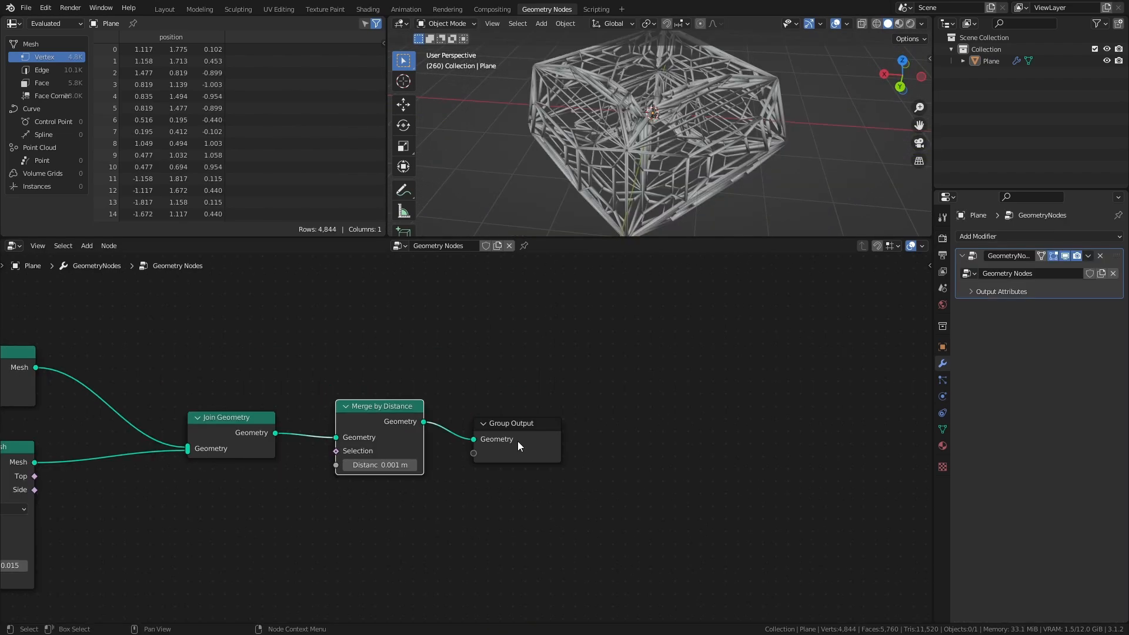
# In the wireframe tutorial file, make room before the Group Output and insert a Set Material node after Merge by Distance.
pyautogui.moveTo(517, 441); pyautogui.dragTo(697, 422)
pyautogui.hotkey('shift', 'a')
pyautogui.click(580, 388)
pyautogui.write('s')
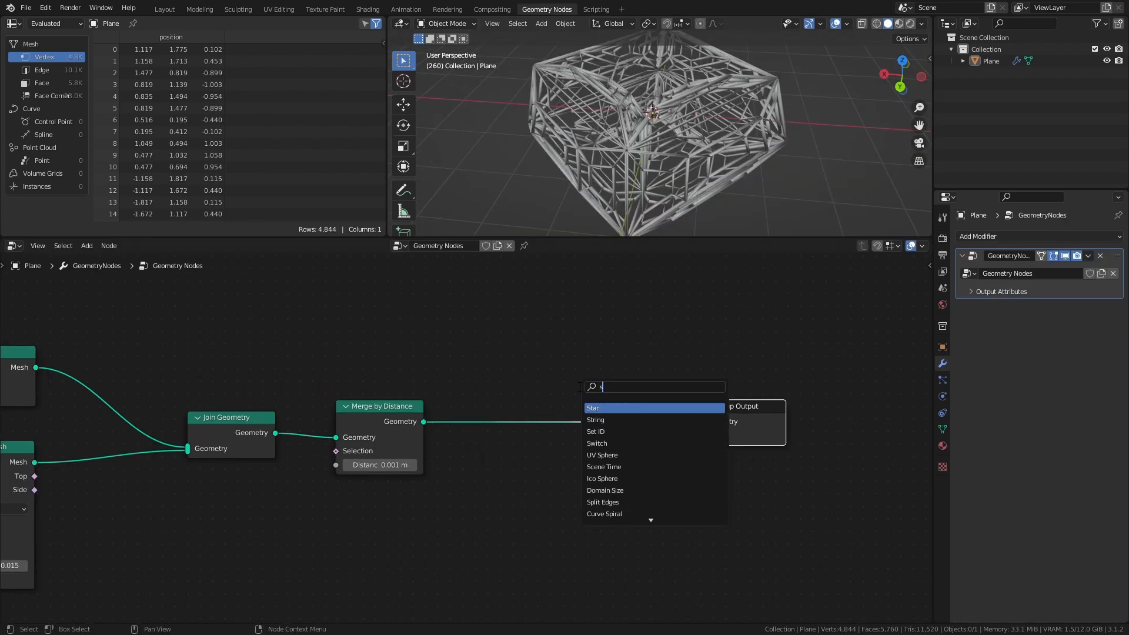
pyautogui.write('et ma')
pyautogui.moveTo(513, 418); pyautogui.dragTo(513, 405)
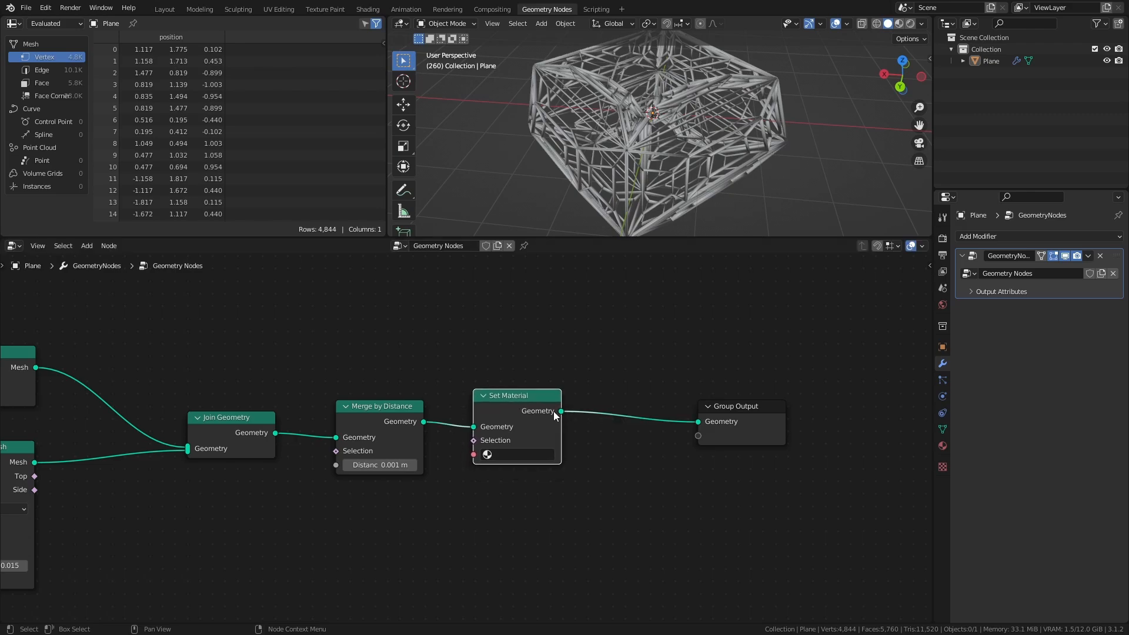
# Insert a Set Shade Smooth node after Set Material with Shade Smooth turned off, and save the file.
pyautogui.hotkey('shift', 'a')
pyautogui.write('set sha')
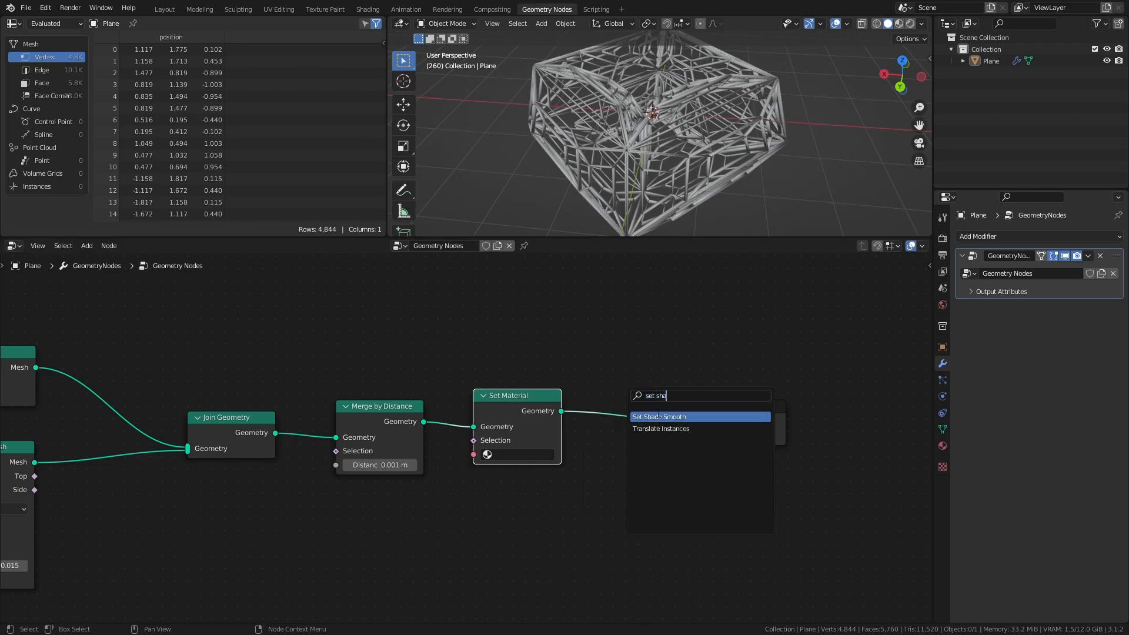
pyautogui.press('Return')
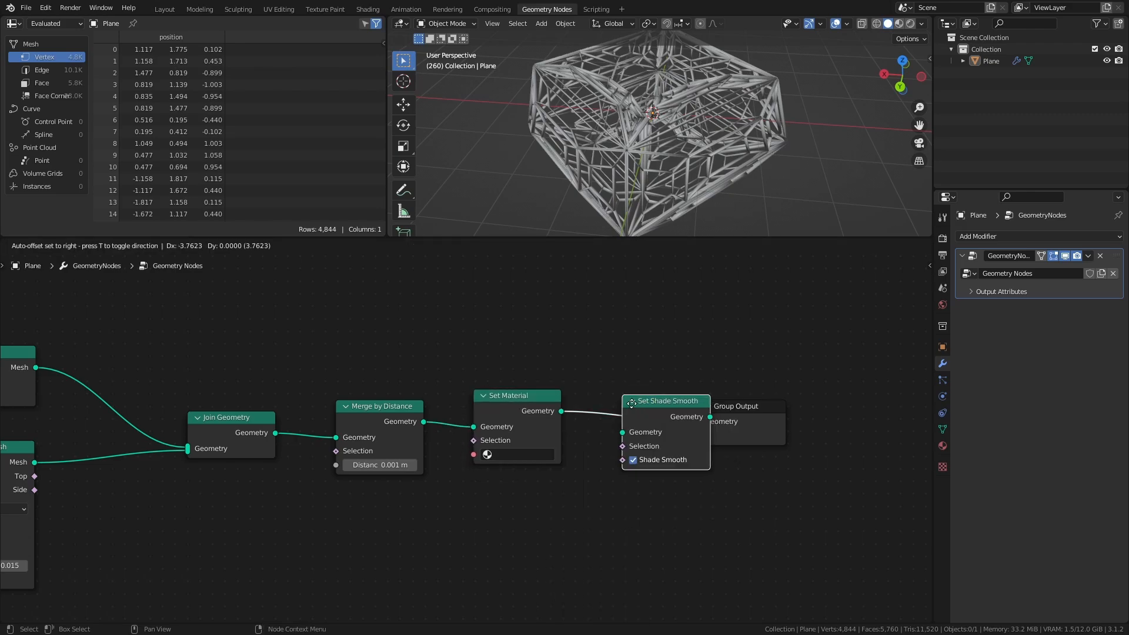
pyautogui.click(682, 400)
pyautogui.click(622, 438)
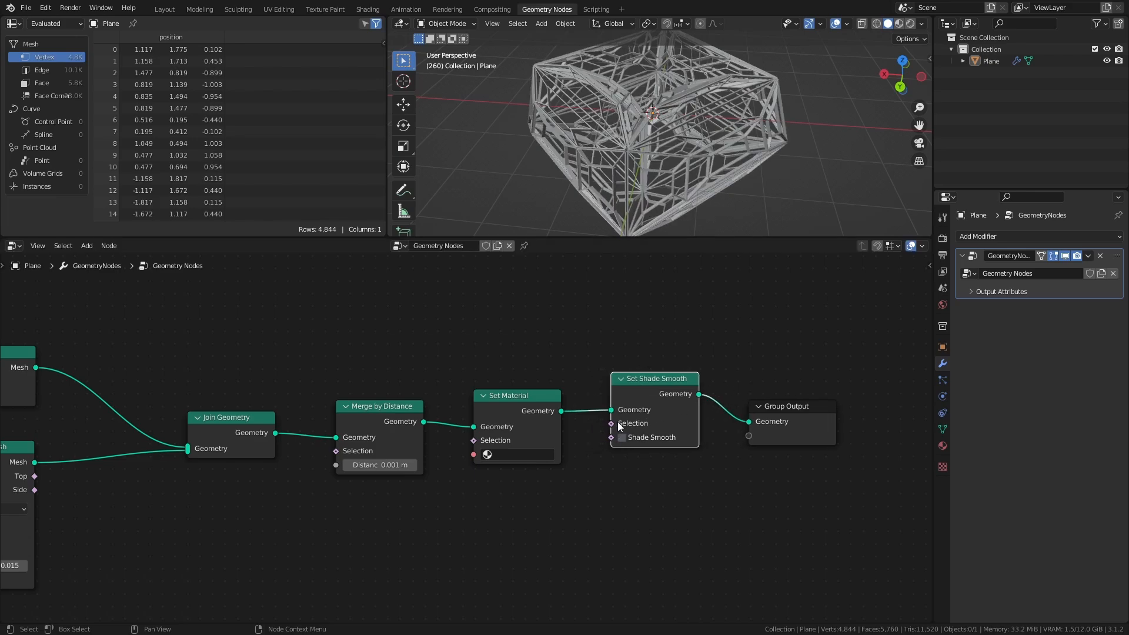
pyautogui.moveTo(625, 78); pyautogui.dragTo(647, 94, button='middle')
pyautogui.hotkey('ctrl', 's')
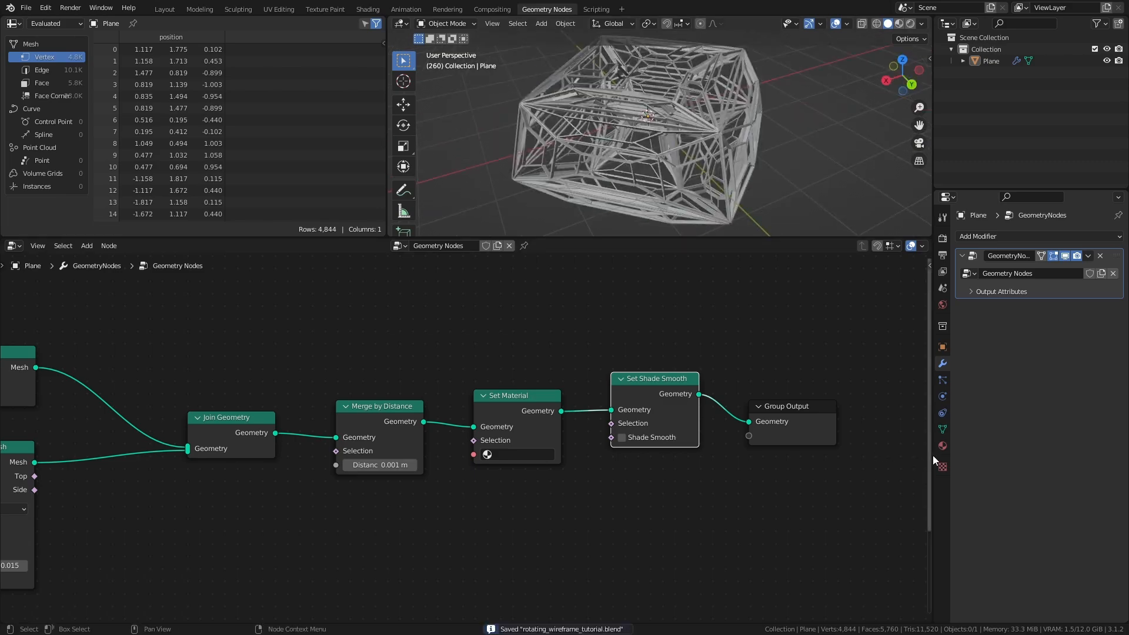
# Create a new material named Mat on the plane and assign it in the Set Material node.
pyautogui.click(943, 446)
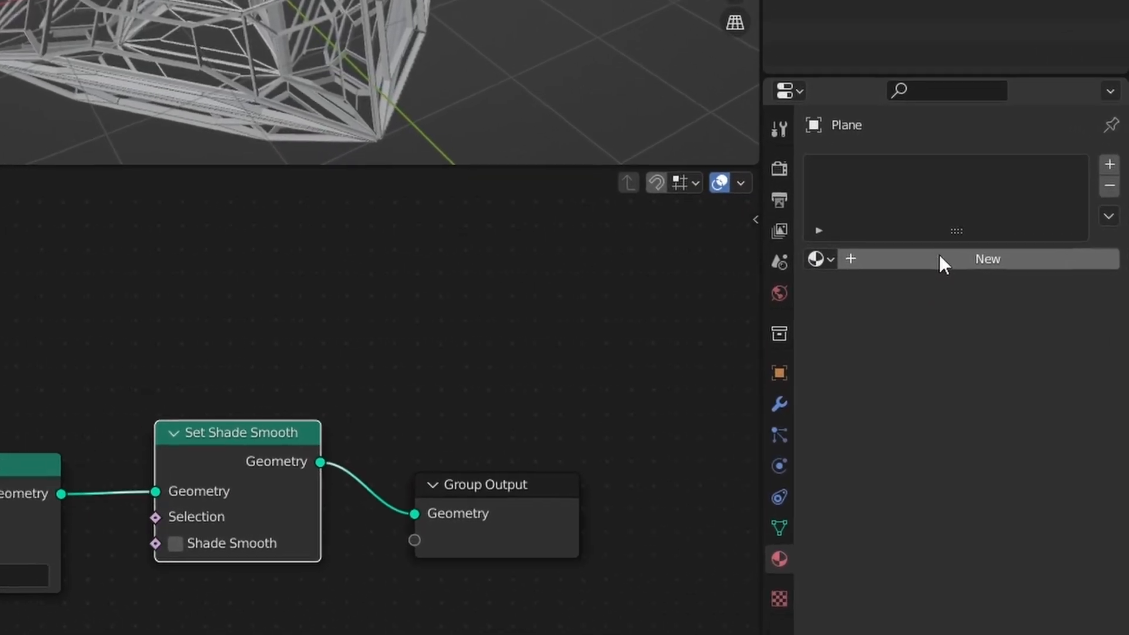
pyautogui.click(1026, 286)
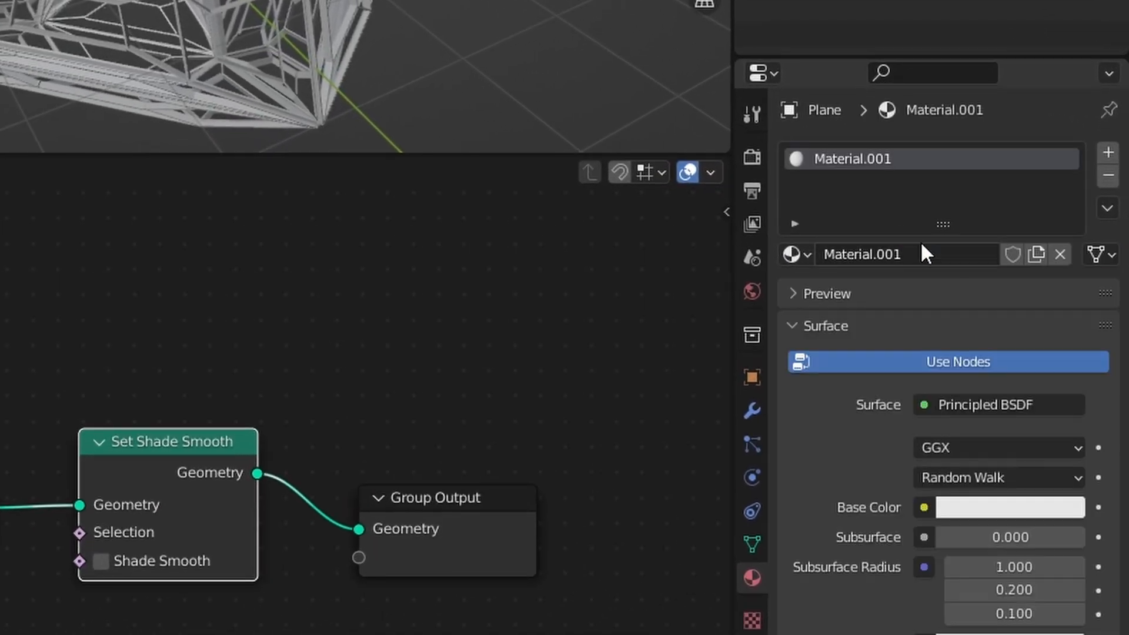
pyautogui.doubleClick(848, 157)
pyautogui.write('Mat')
pyautogui.press('Return')
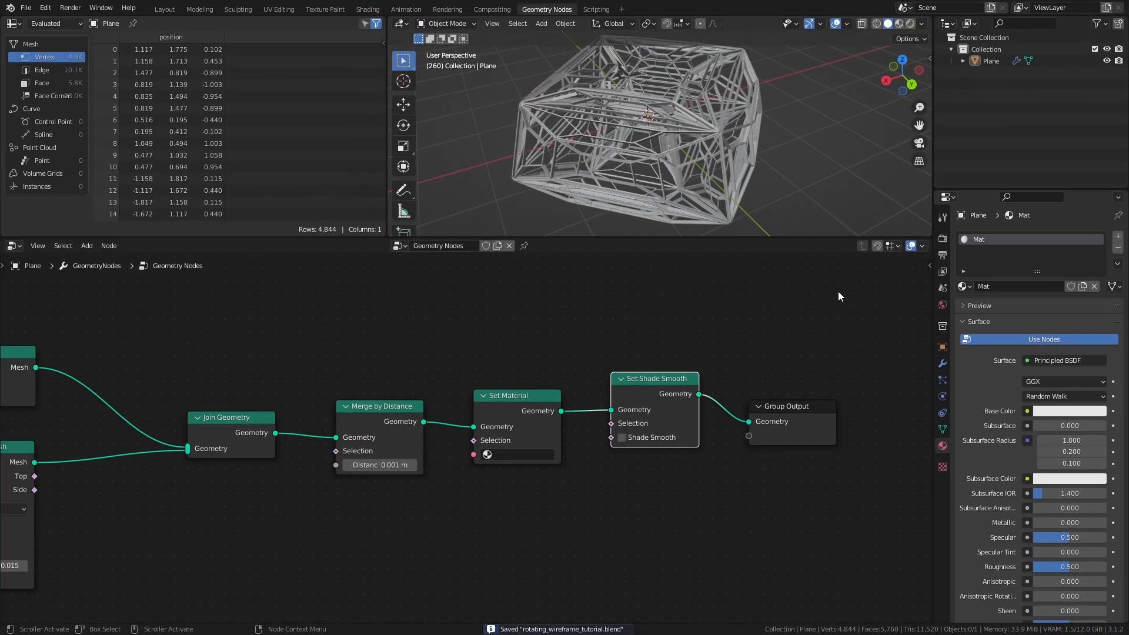
pyautogui.click(530, 455)
pyautogui.click(527, 474)
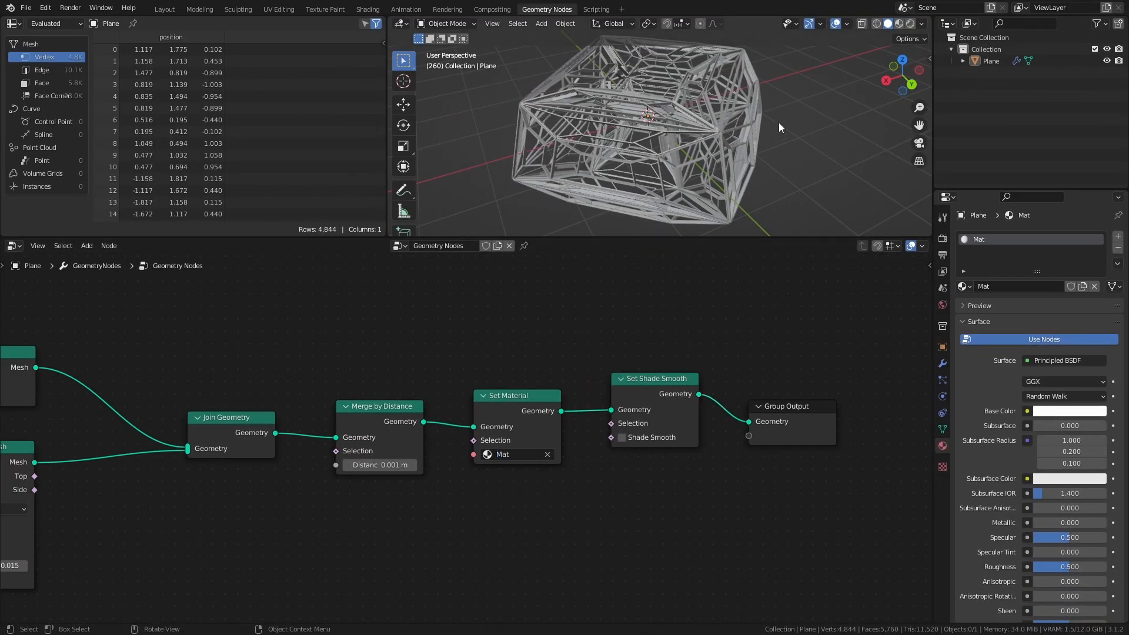
# Switch the viewport to Material Preview shading and inspect the struts.
pyautogui.press('z')
pyautogui.click(784, 182)
pyautogui.moveTo(784, 182); pyautogui.dragTo(796, 145, button='middle')
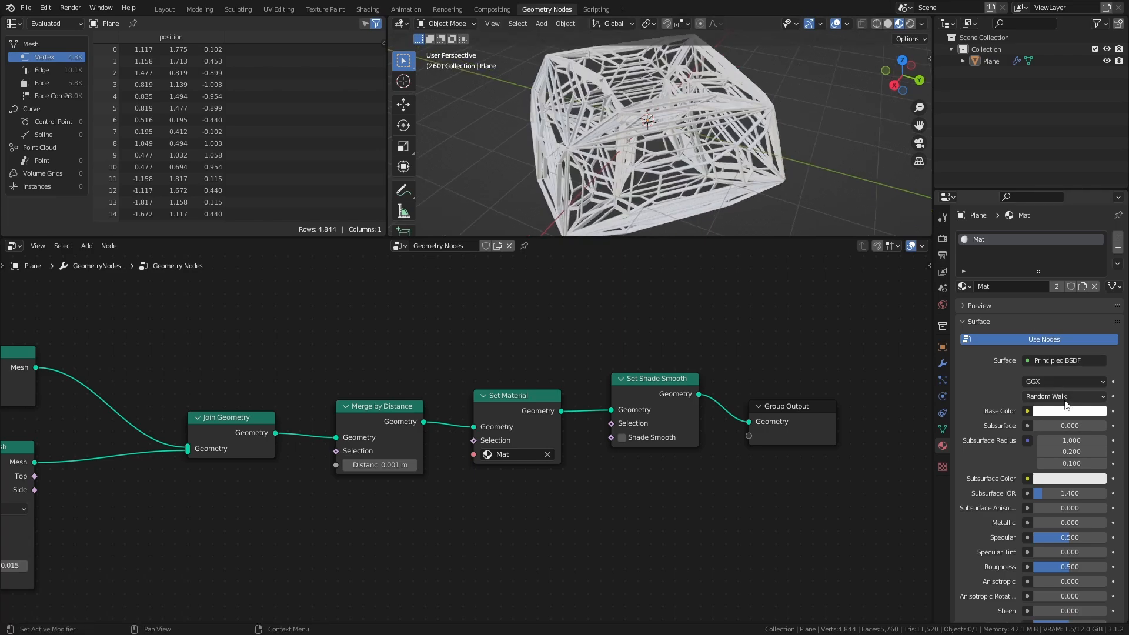
# Try a different base color for the Mat material, undo the change, and save the file.
pyautogui.click(1068, 412)
pyautogui.moveTo(1049, 284); pyautogui.dragTo(1073, 300)
pyautogui.hotkey('ctrl', 'z')
pyautogui.hotkey('ctrl', 's')
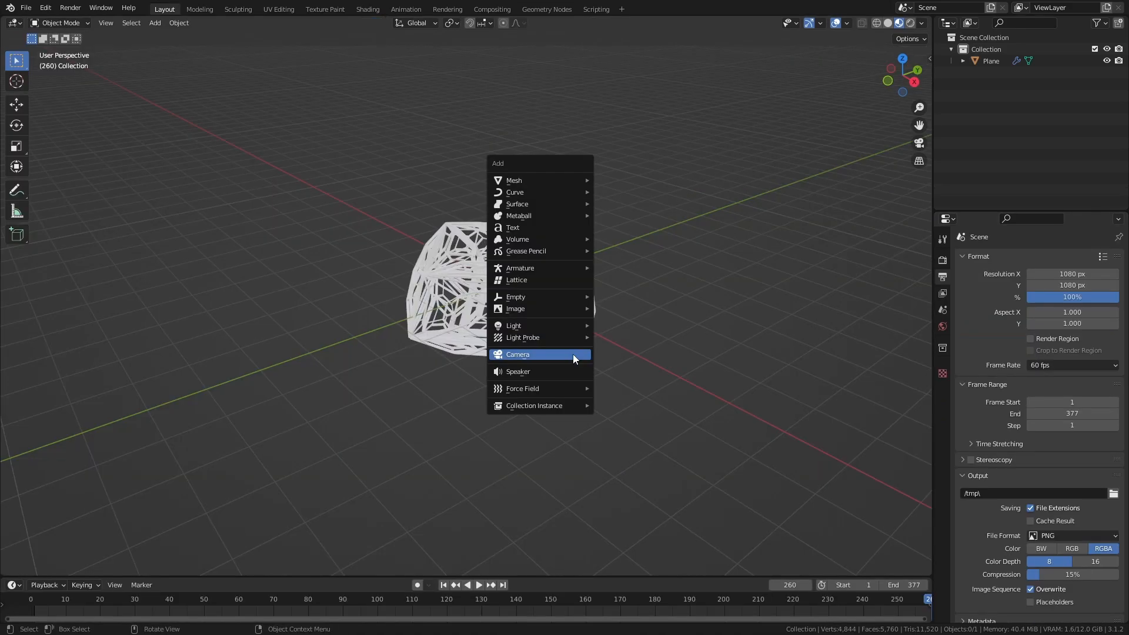
# Add an area light and, in the right orthographic view, position it above and beside the wireframe, angled toward the mesh.
pyautogui.moveTo(560, 326)
pyautogui.click(633, 366)
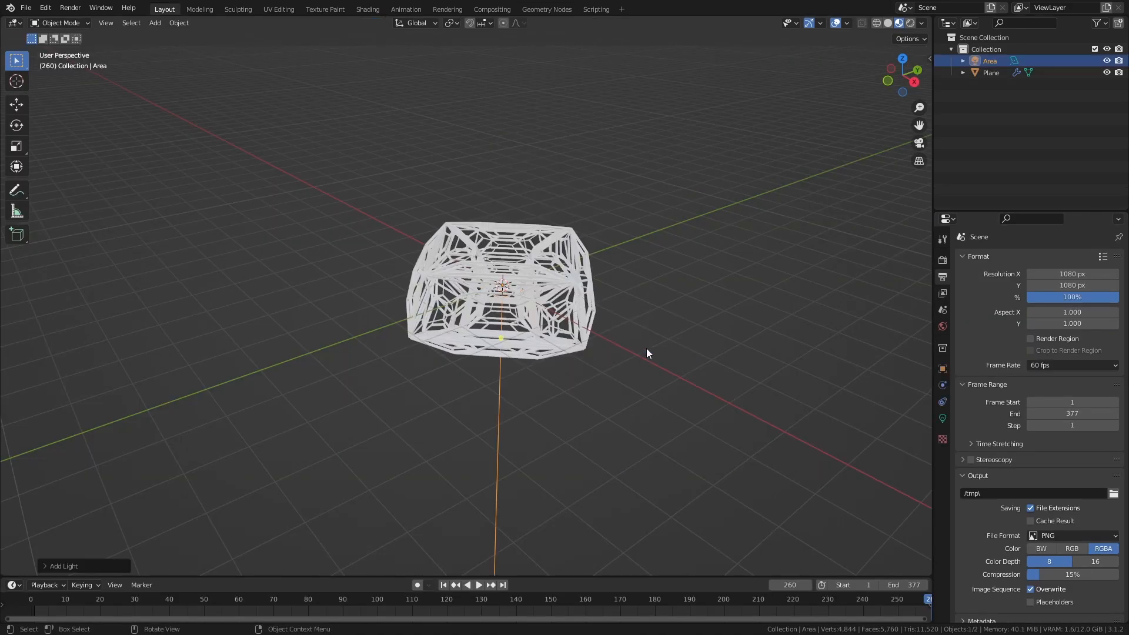
pyautogui.press('KP_3')
pyautogui.press('g')
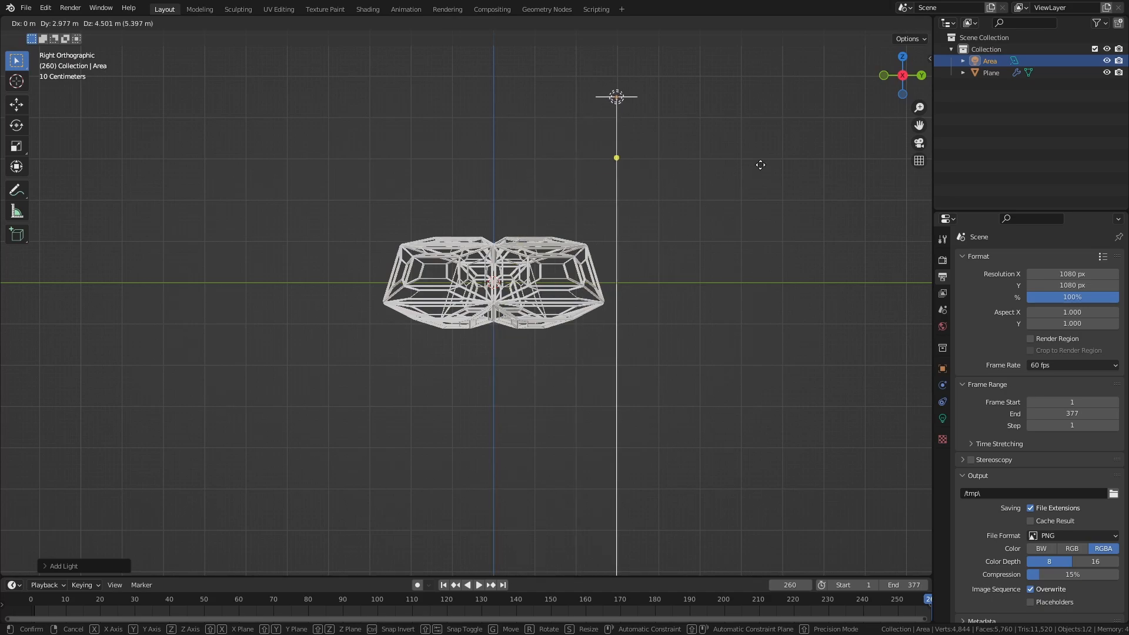
pyautogui.click(774, 138)
pyautogui.press('r')
pyautogui.click(640, 309)
pyautogui.press('g')
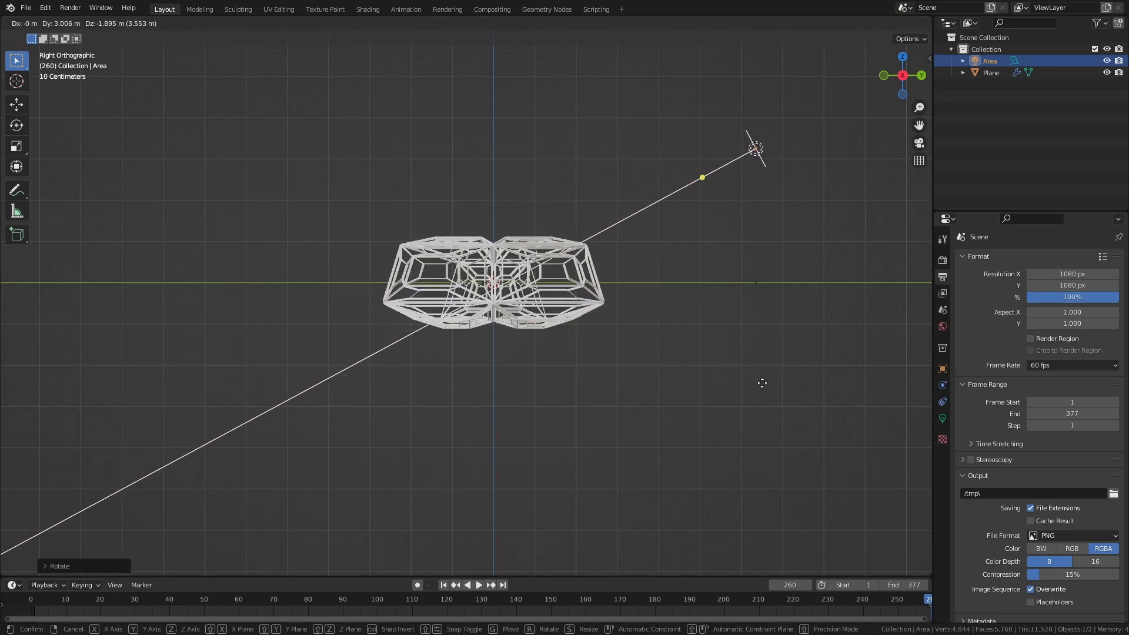
pyautogui.click(764, 388)
# Duplicate the area light to the lower opposite side of the mesh, and rotate and reposition the original above it.
pyautogui.hotkey('shift', 'd')
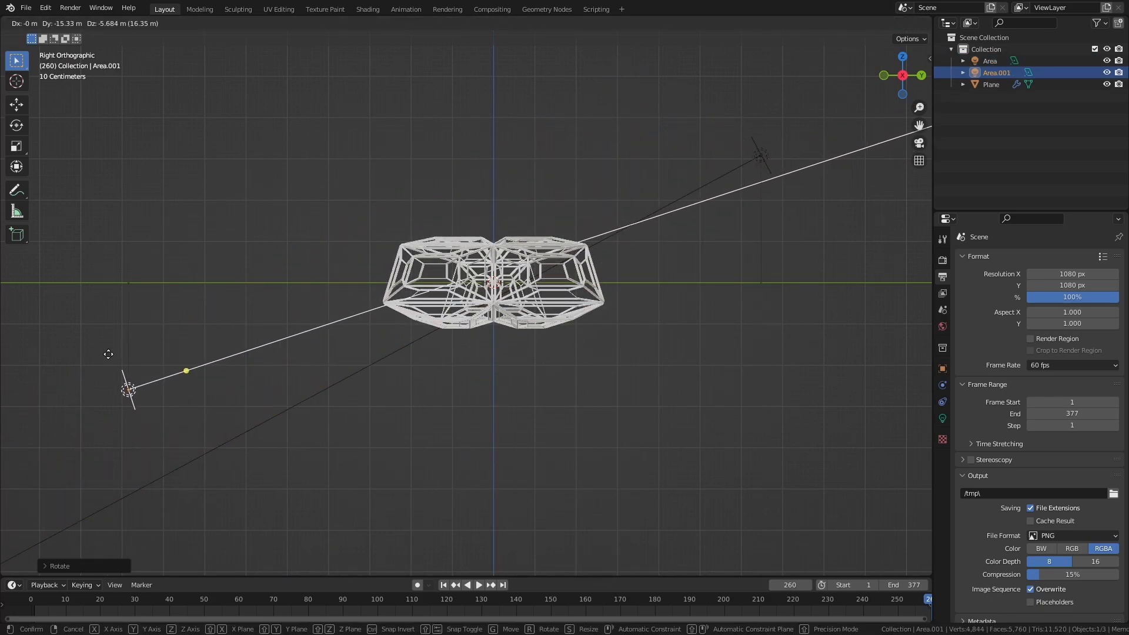
pyautogui.click(107, 361)
pyautogui.click(770, 160)
pyautogui.press('r')
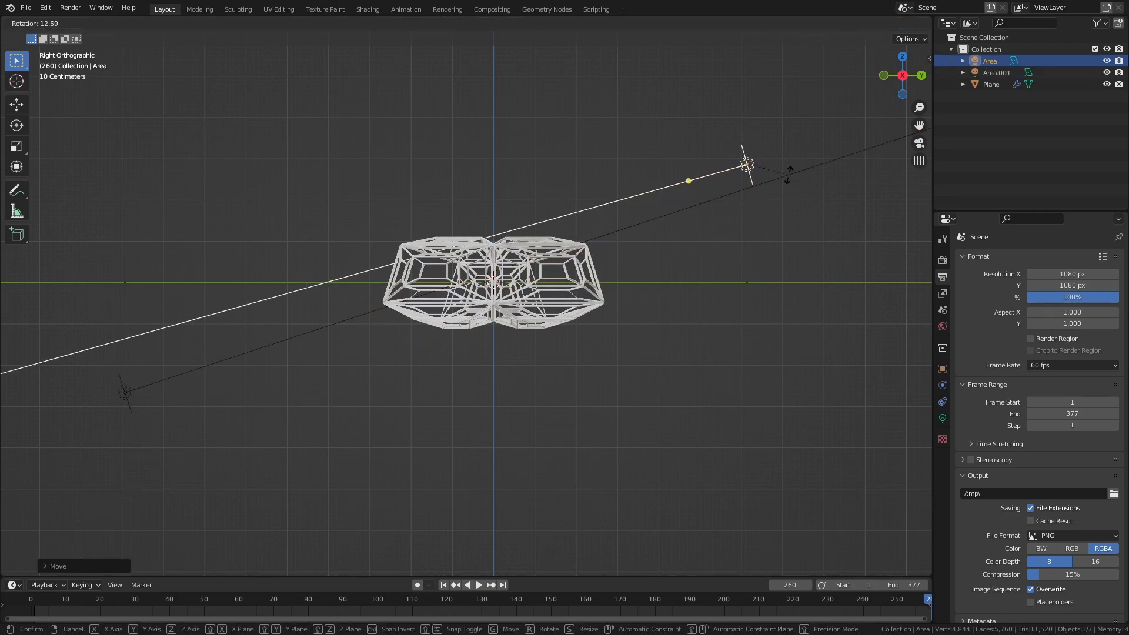
pyautogui.click(799, 160)
pyautogui.press('g')
pyautogui.click(785, 127)
# Set the upper area light's power to 300 W and enable Scene World lighting for the viewport shading.
pyautogui.click(942, 418)
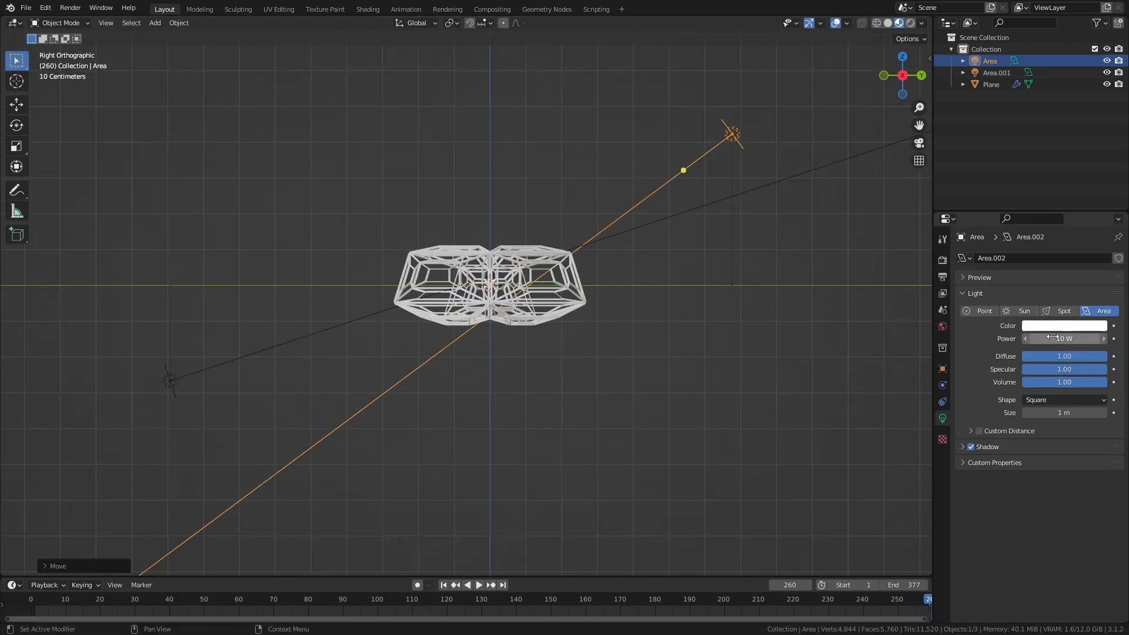
pyautogui.click(1061, 338)
pyautogui.write('300')
pyautogui.press('Return')
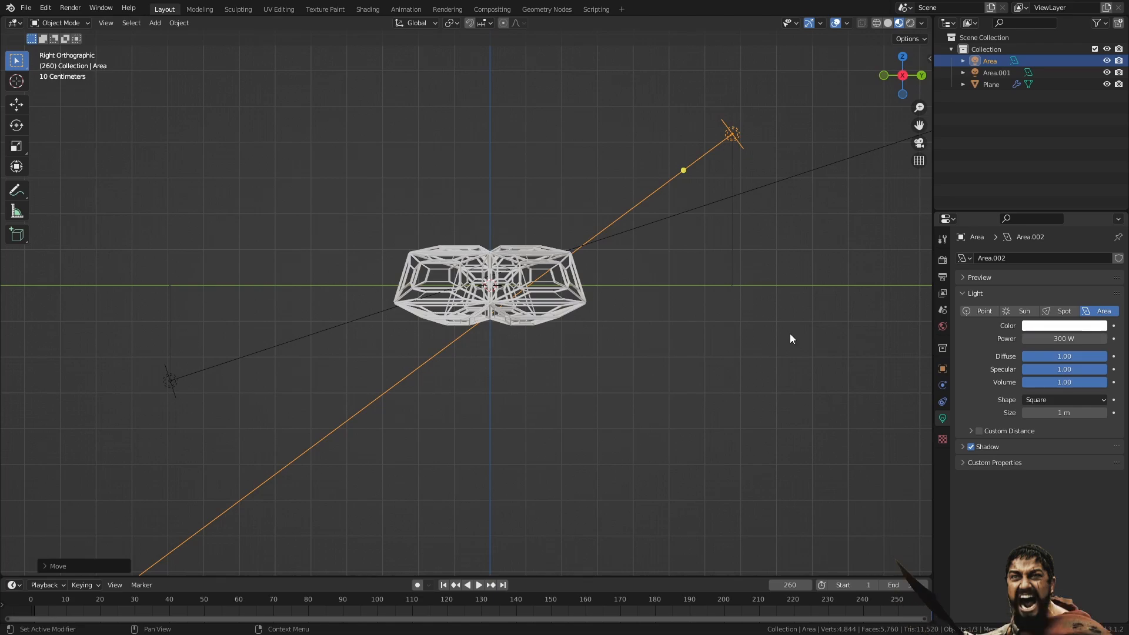
pyautogui.click(921, 23)
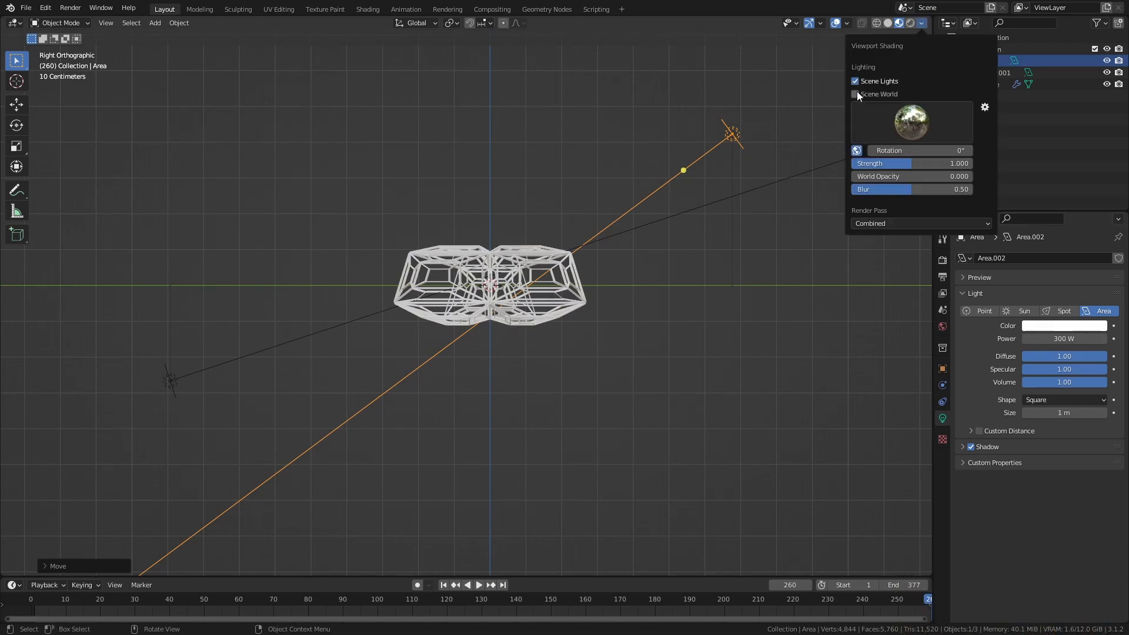
pyautogui.click(856, 94)
# Move both area lights closer to the wireframe mesh, the upper one by about 2 m, and save the file.
pyautogui.click(171, 381)
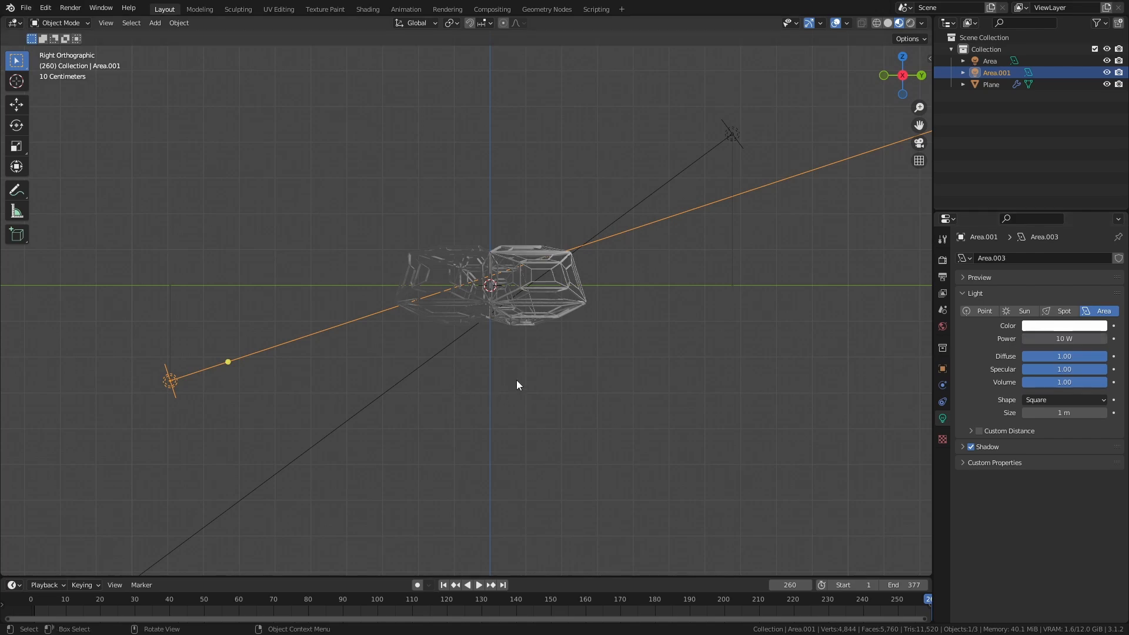
pyautogui.click(731, 134)
pyautogui.press('g')
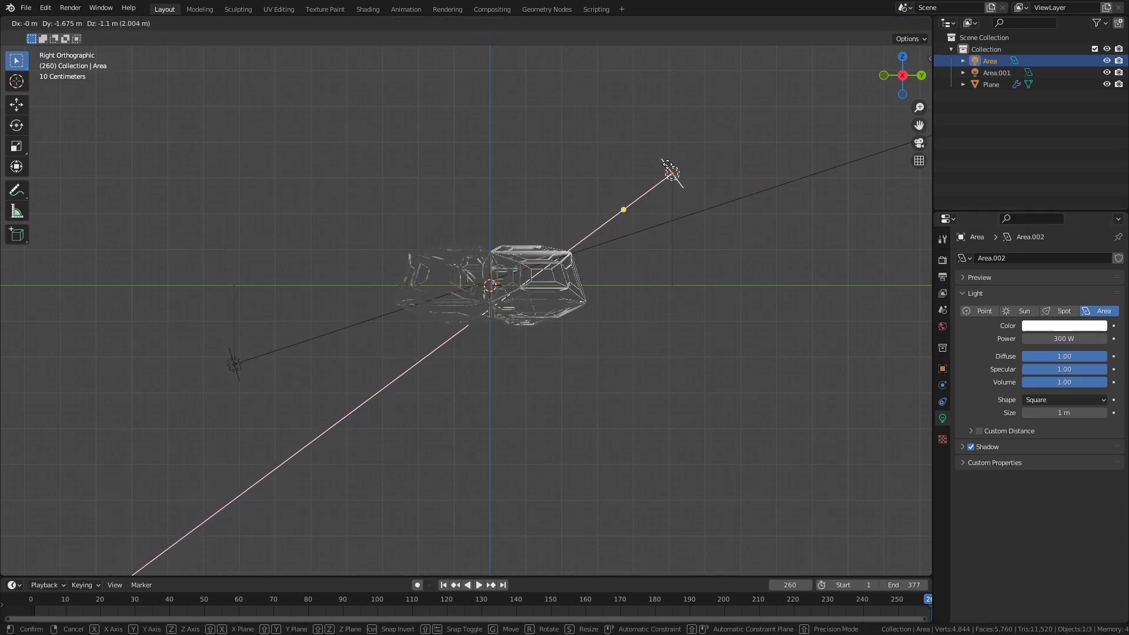
pyautogui.click(666, 164)
pyautogui.hotkey('ctrl', 's')
# Add a camera, clear its rotation so it looks straight down, and raise it above the mesh.
pyautogui.hotkey('shift', 'a')
pyautogui.click(575, 379)
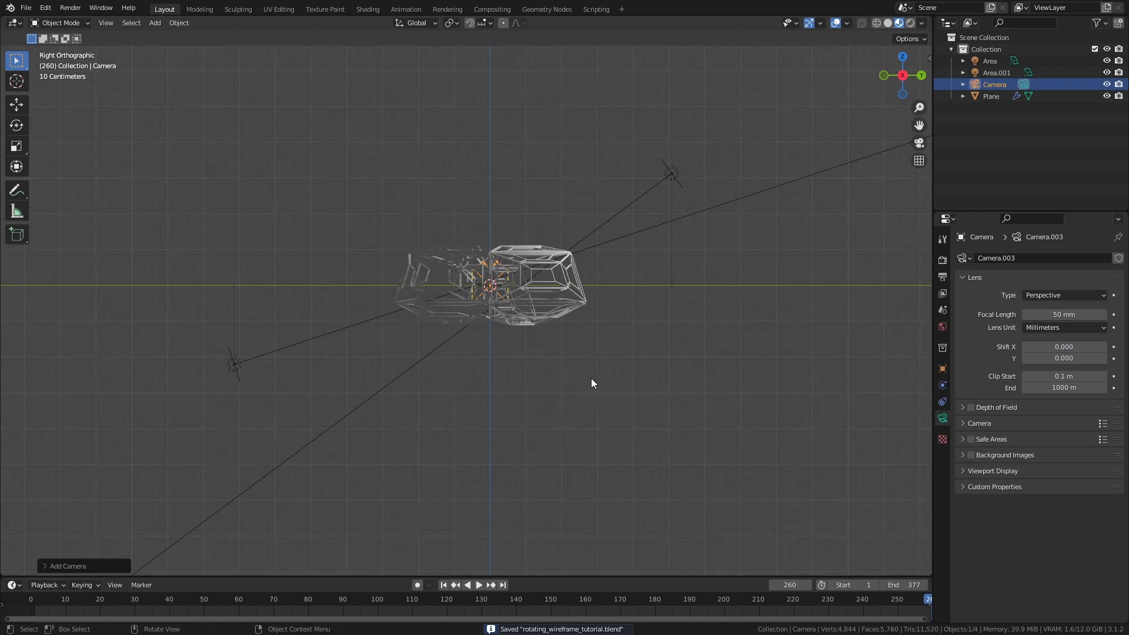
pyautogui.hotkey('alt', 'r')
pyautogui.press('g')
pyautogui.press('z')
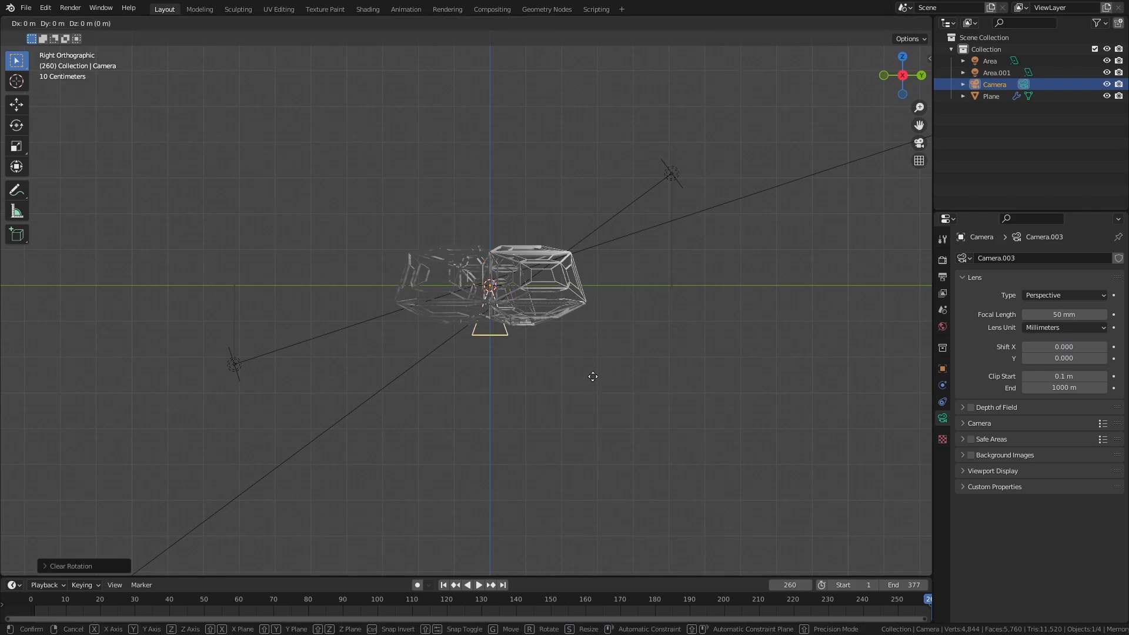
pyautogui.click(619, 204)
# Split the 3D viewport in two and show the camera view in the narrower one beside the right orthographic view.
pyautogui.moveTo(931, 21); pyautogui.dragTo(544, 112)
pyautogui.press('KP_0')
pyautogui.moveTo(544, 194); pyautogui.dragTo(365, 206)
# Move the camera higher and to one side of the mesh, and tilt it about 9° toward the mesh's center.
pyautogui.press('g')
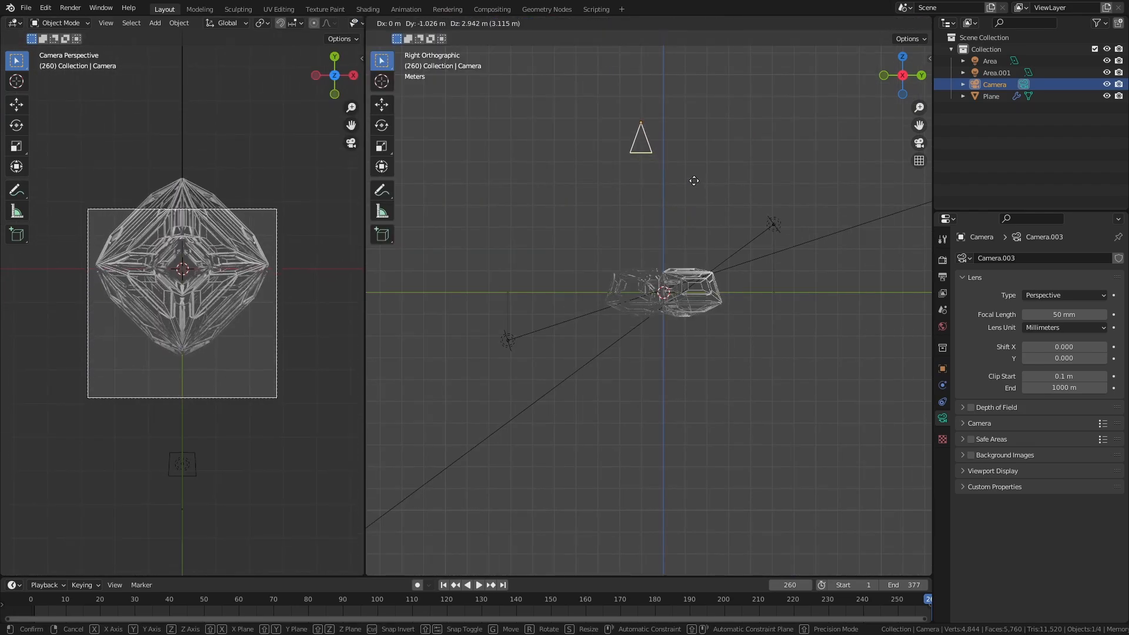
pyautogui.click(681, 171)
pyautogui.press('r')
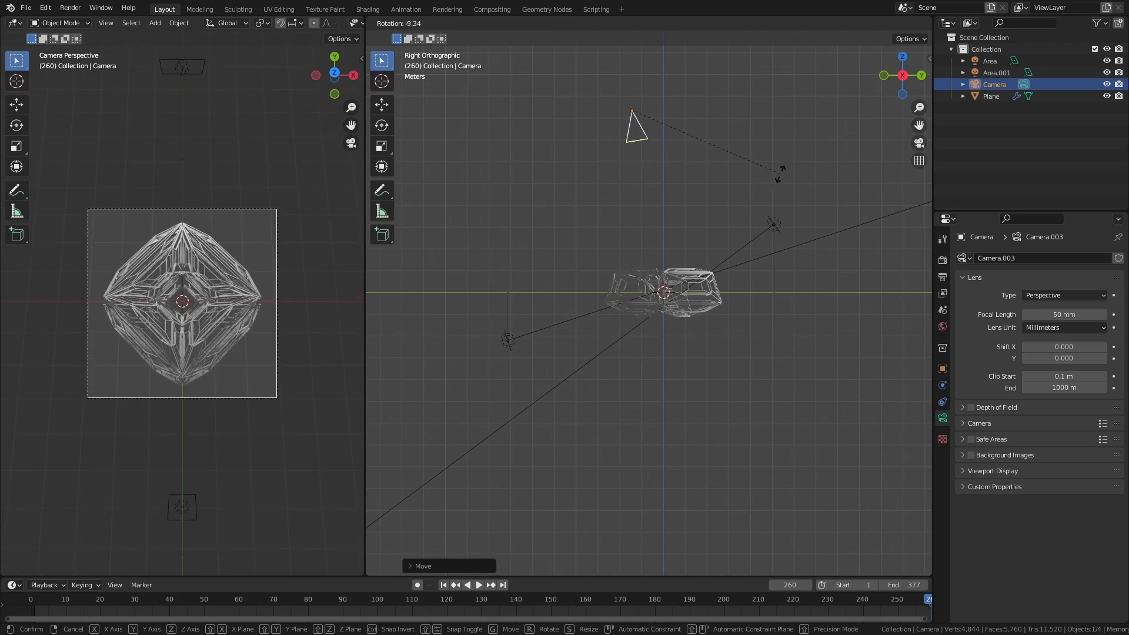
pyautogui.click(704, 180)
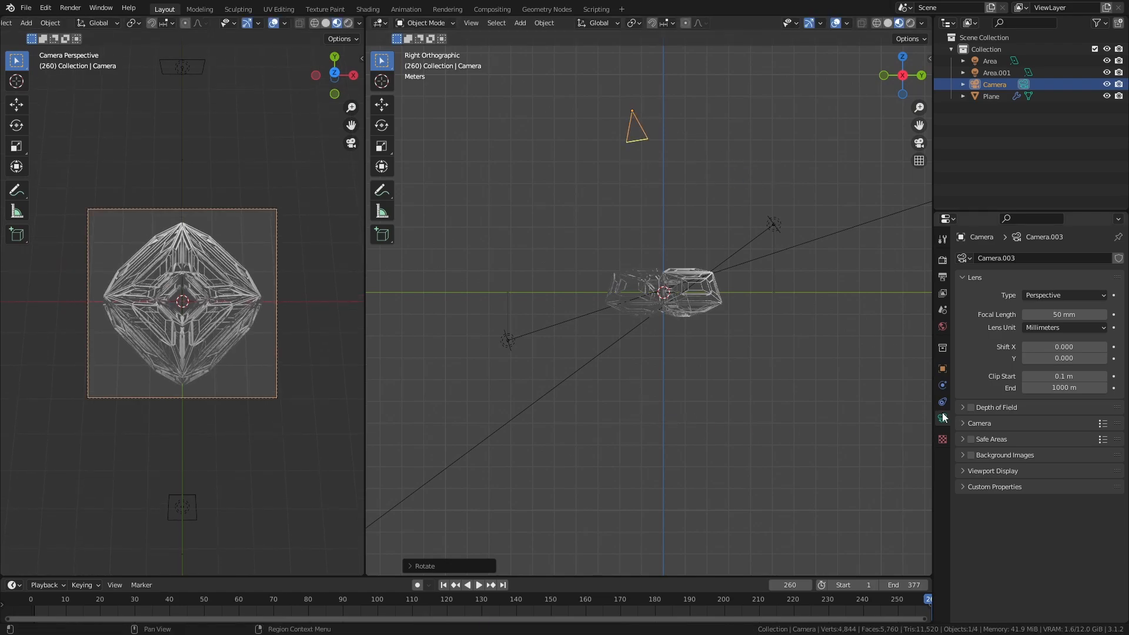
# Set the camera's focal length to 80 mm and move it back about 4.5 m along its local Z axis.
pyautogui.write('8')
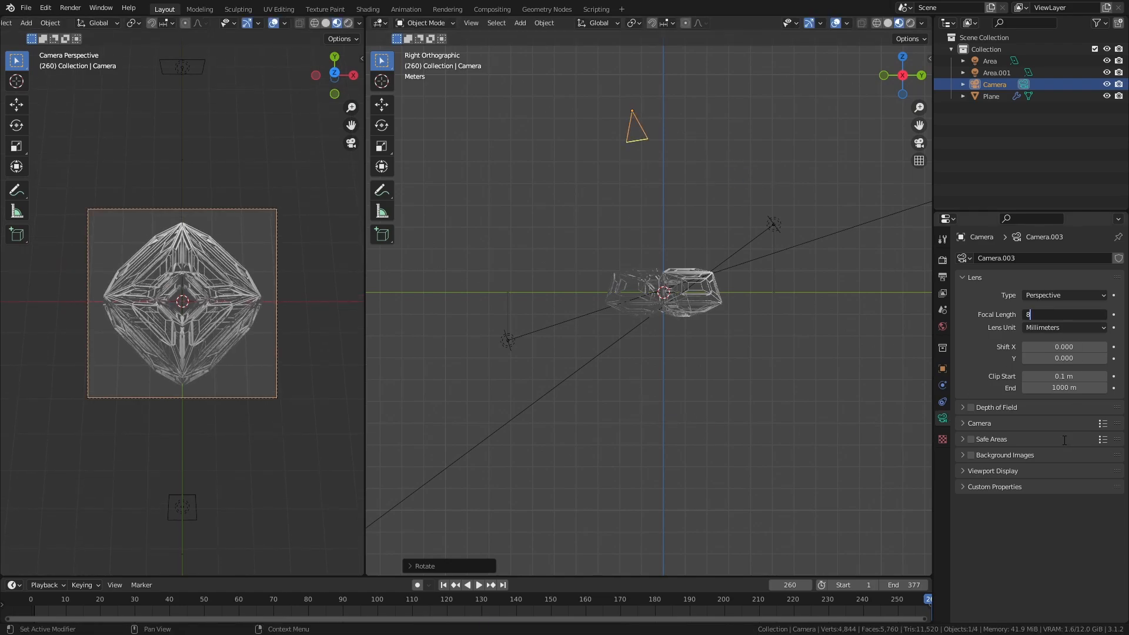
pyautogui.write('0')
pyautogui.press('Return')
pyautogui.scroll(-1, 673, 380)
pyautogui.press('g')
pyautogui.press('z')
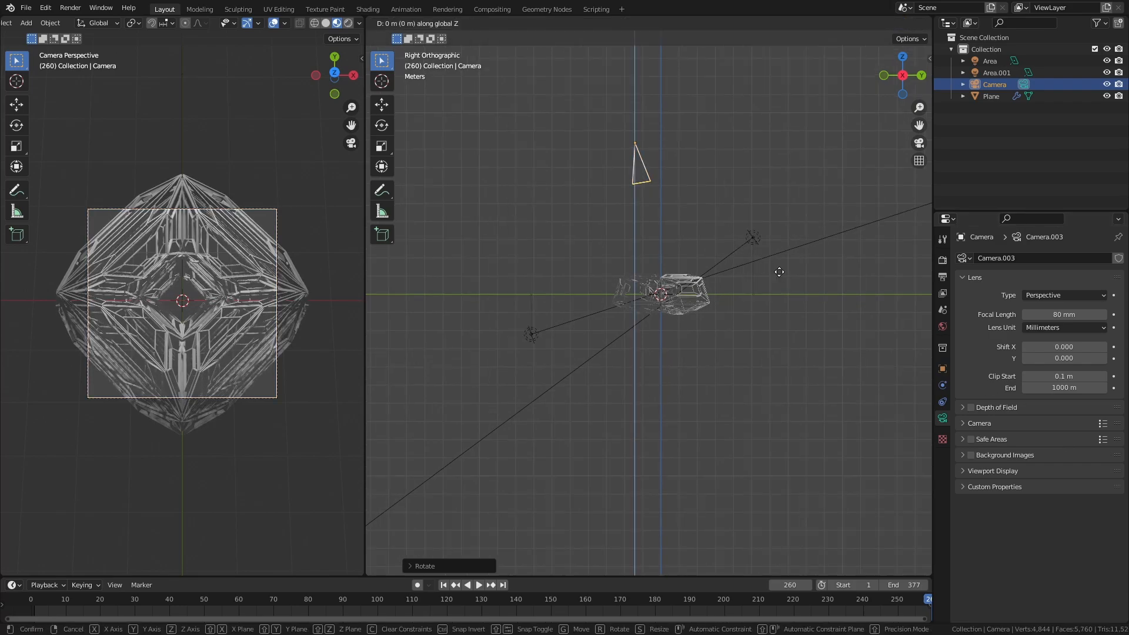
pyautogui.press('z')
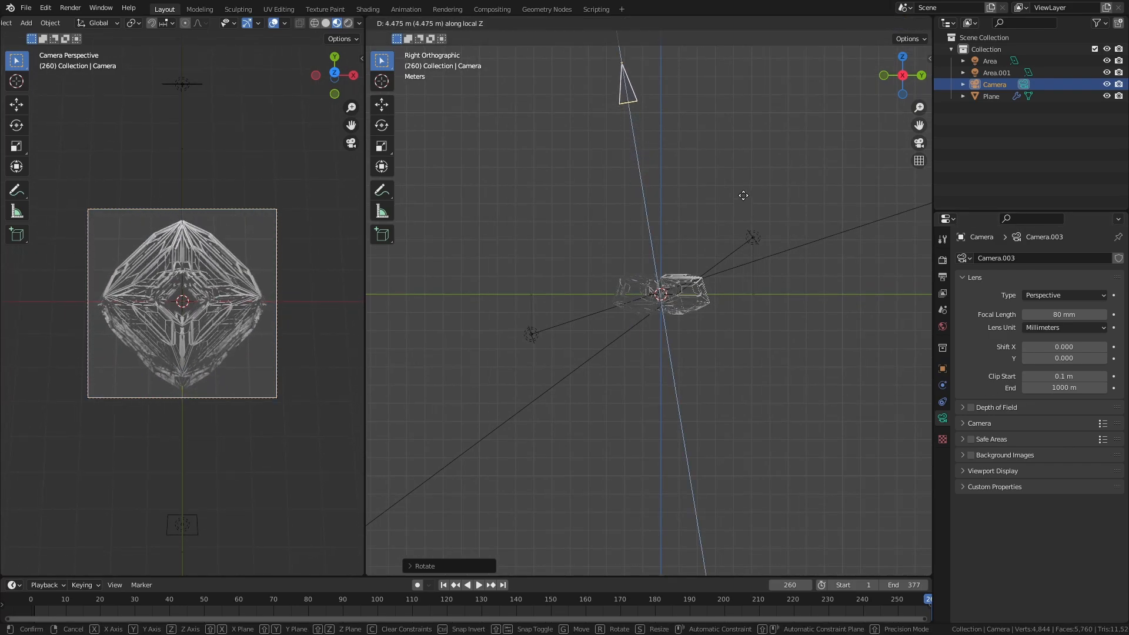
pyautogui.click(743, 195)
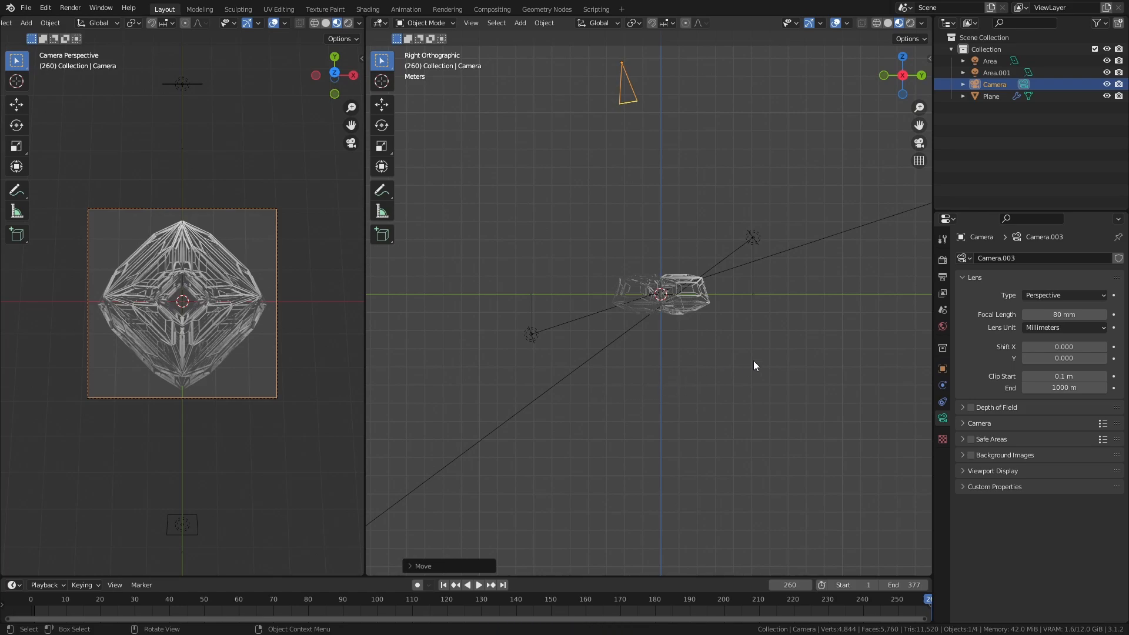
# Set the world background strength to 0.
pyautogui.click(943, 327)
pyautogui.click(1067, 351)
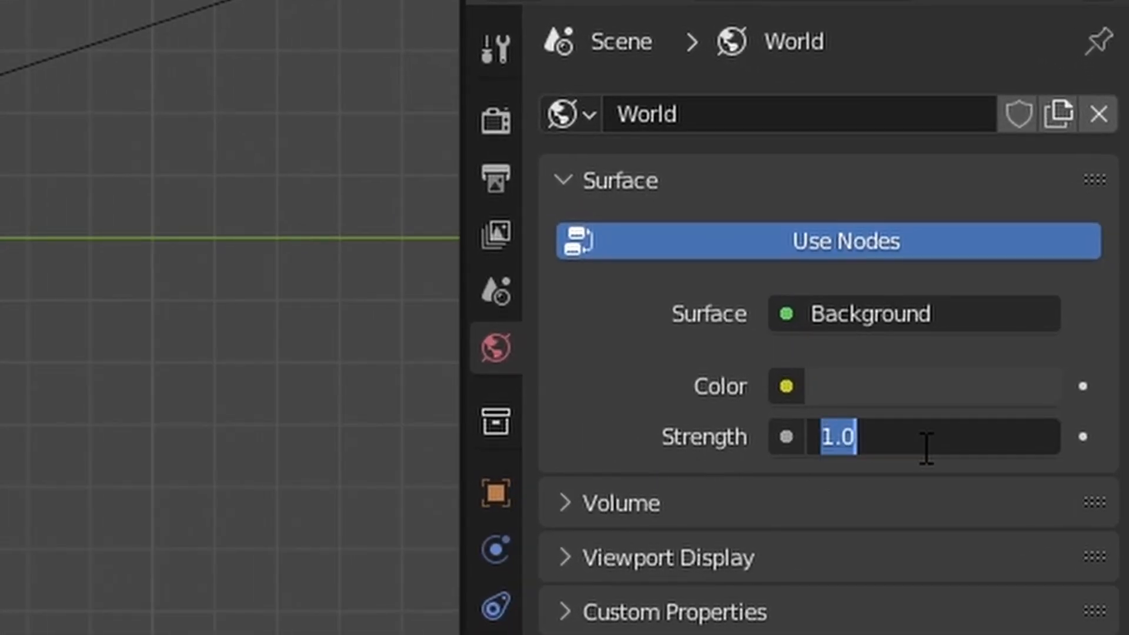
pyautogui.write('0')
pyautogui.press('Return')
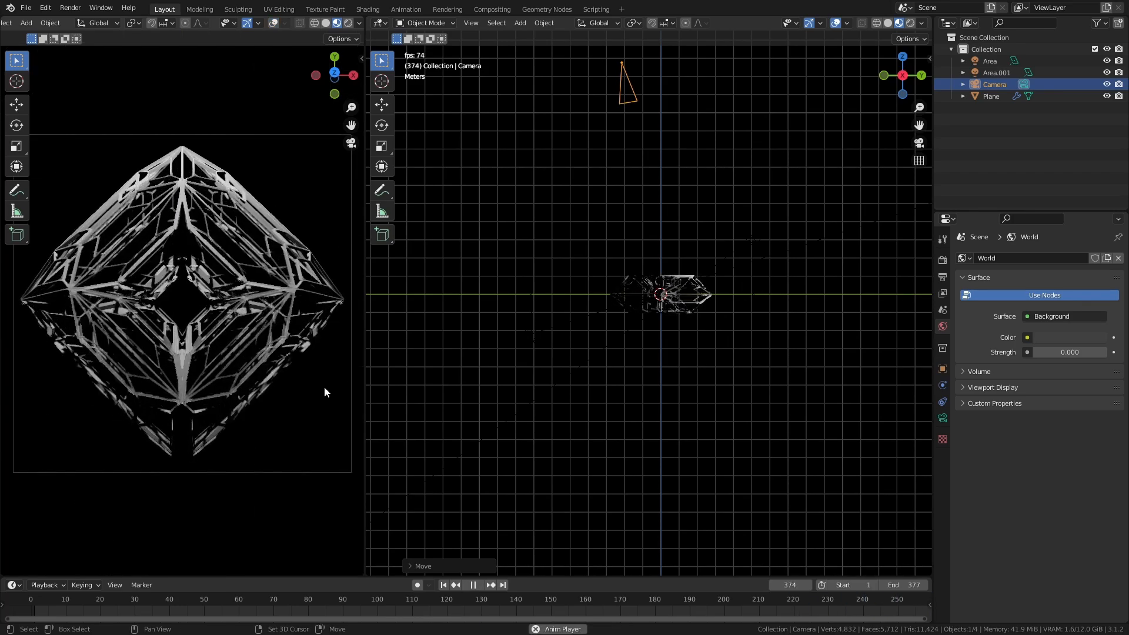
# Switch the larger viewport to solid shading, frame the wireframe mesh in perspective, and deselect everything while the animation plays.
pyautogui.moveTo(593, 357); pyautogui.dragTo(763, 359, button='middle')
pyautogui.press('z')
pyautogui.scroll(3, 756, 294)
pyautogui.click(746, 303)
pyautogui.press('KP_Decimal')
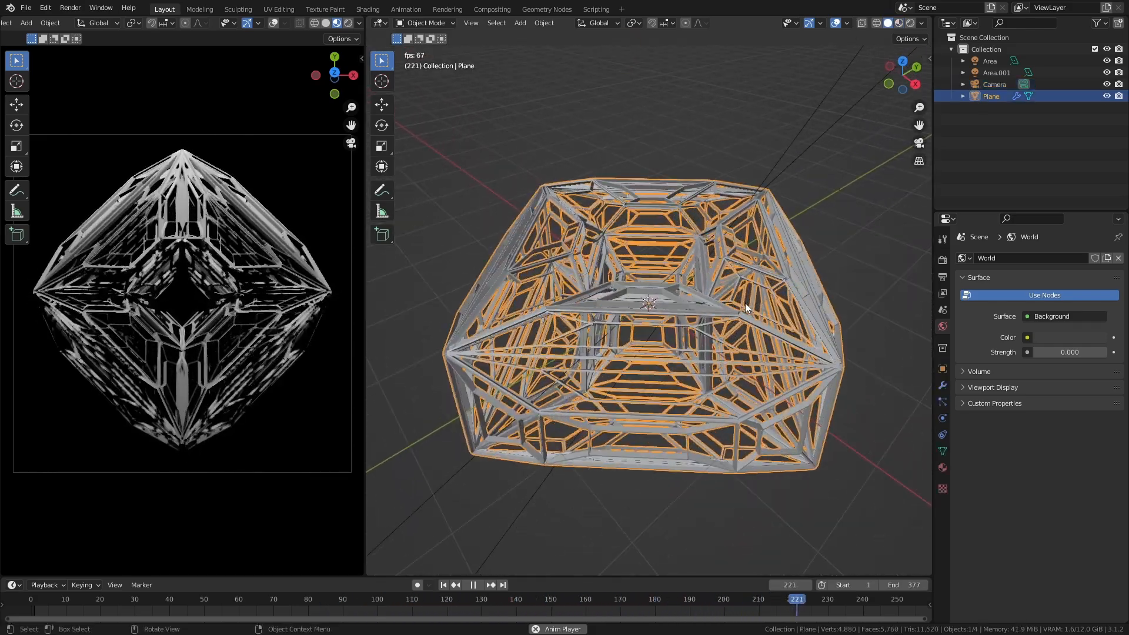
pyautogui.press('a')
pyautogui.press('a')
pyautogui.moveTo(742, 303); pyautogui.dragTo(822, 298, button='middle')
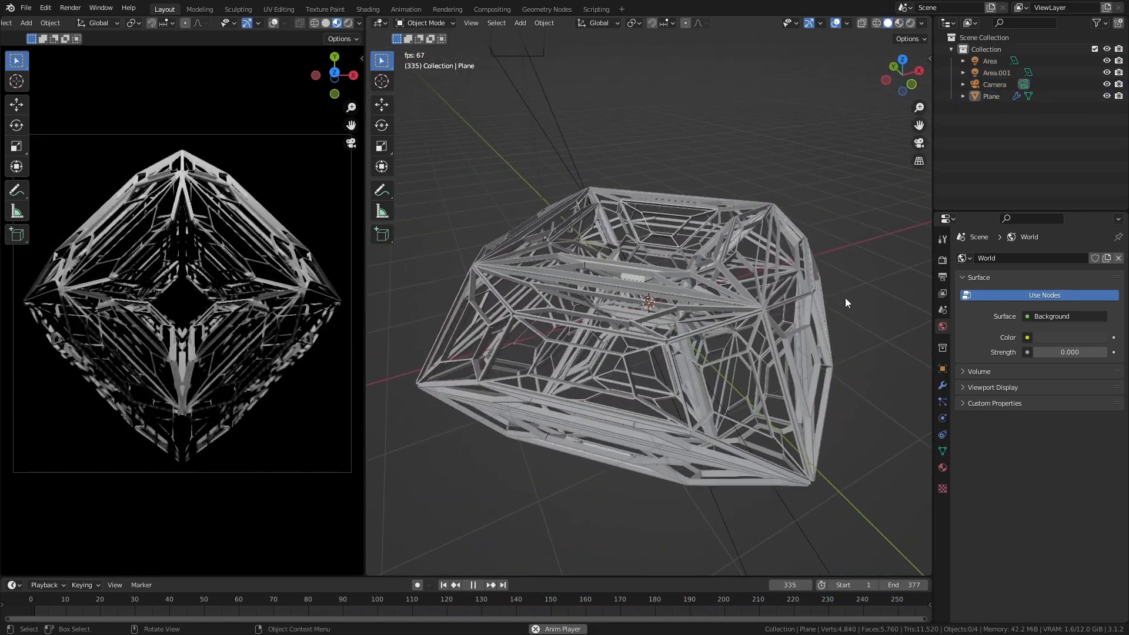